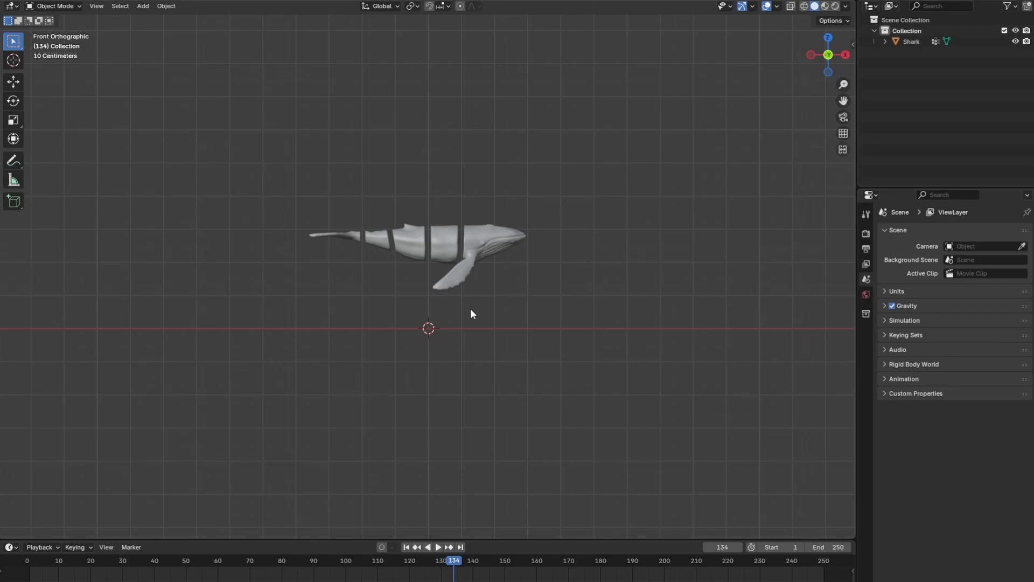
Add an armature at the world origin and enter Edit Mode on it
key(shift+a)
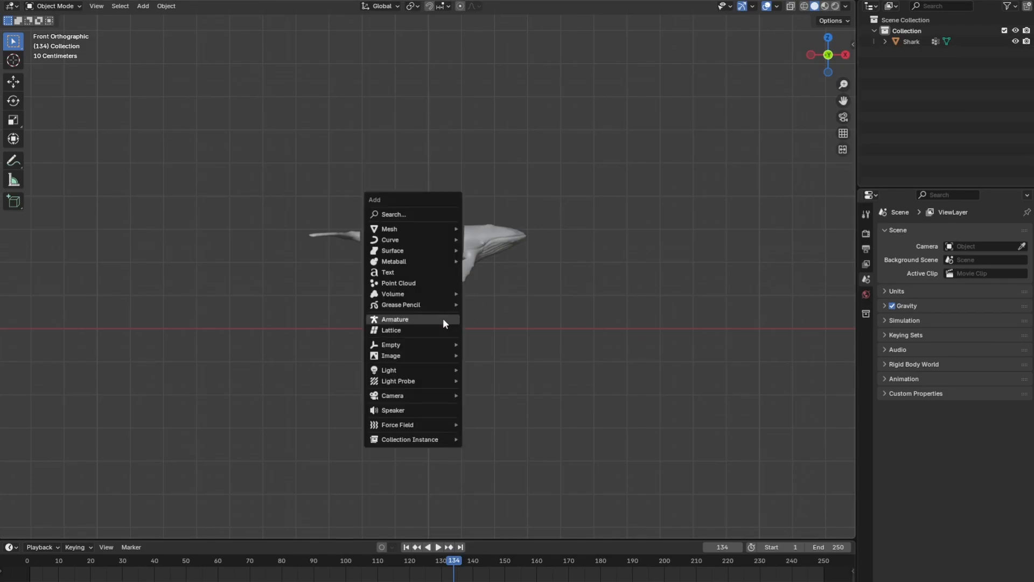
click(444, 321)
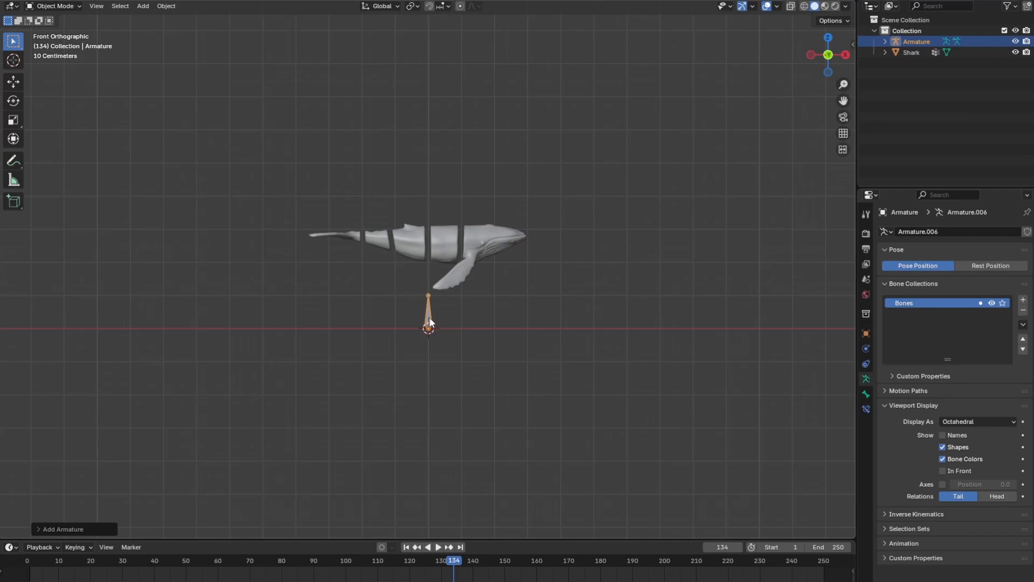
click(430, 319)
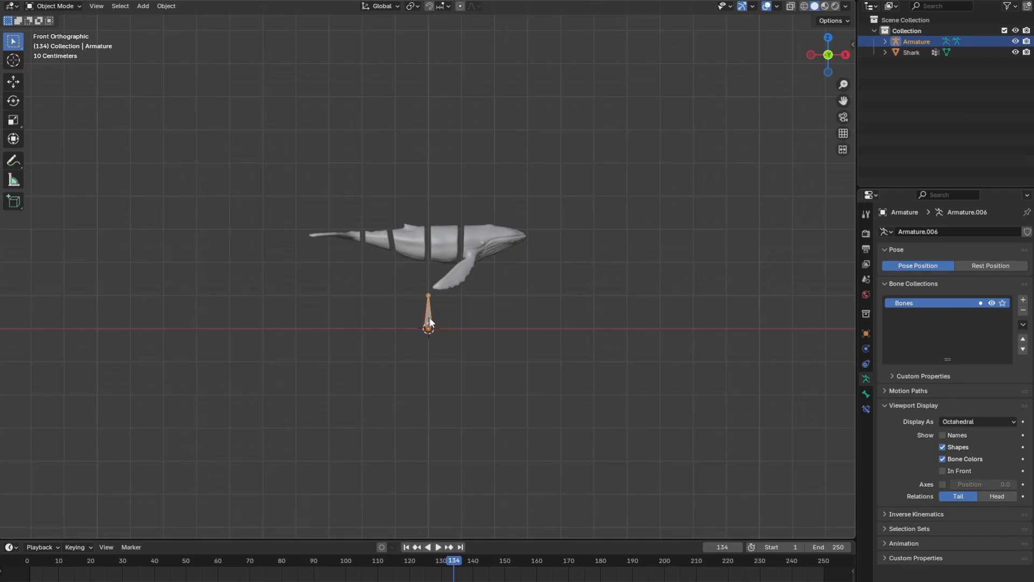
key(Tab)
scroll(430, 324, up, 1)
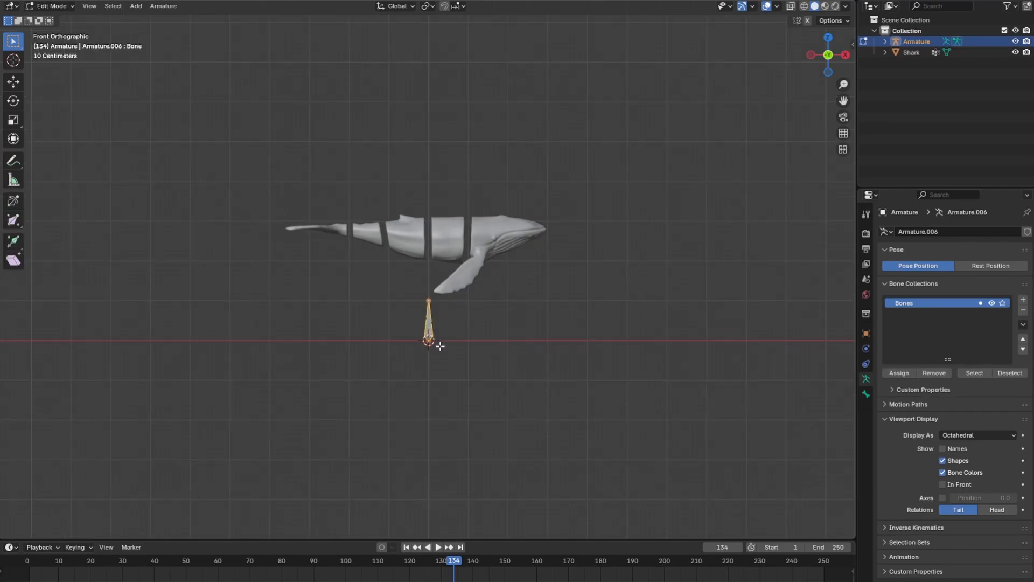
Switch the bone's direction and move it up along Z about 2.75 m, into the gap in the whale's middle
right_click(440, 345)
click(415, 317)
key(g)
key(z)
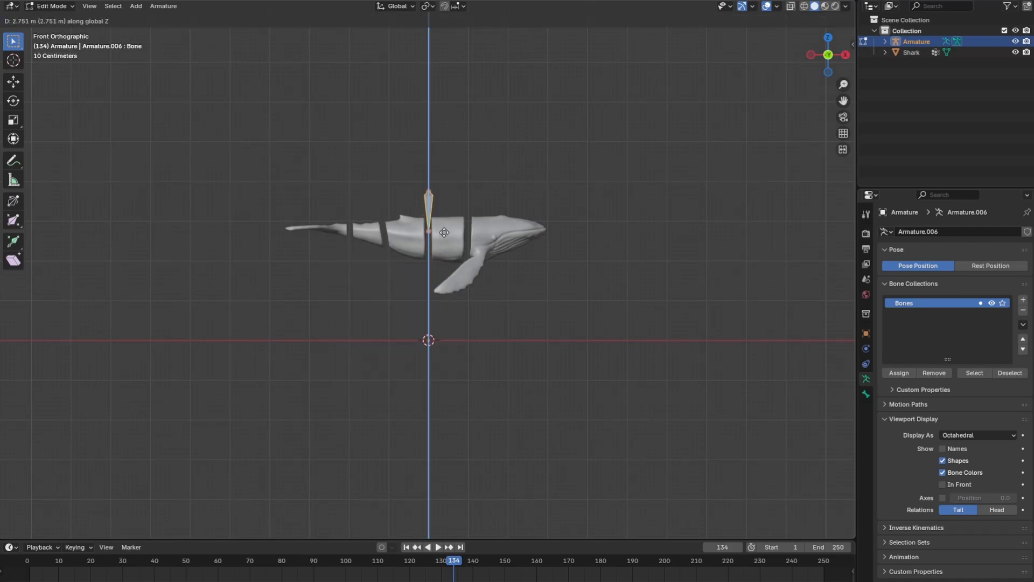
click(449, 245)
Extrude a long bone straight down along Z from the raised bone's lower end to just above the world origin
scroll(452, 252, up, 1)
scroll(452, 252, up, 1)
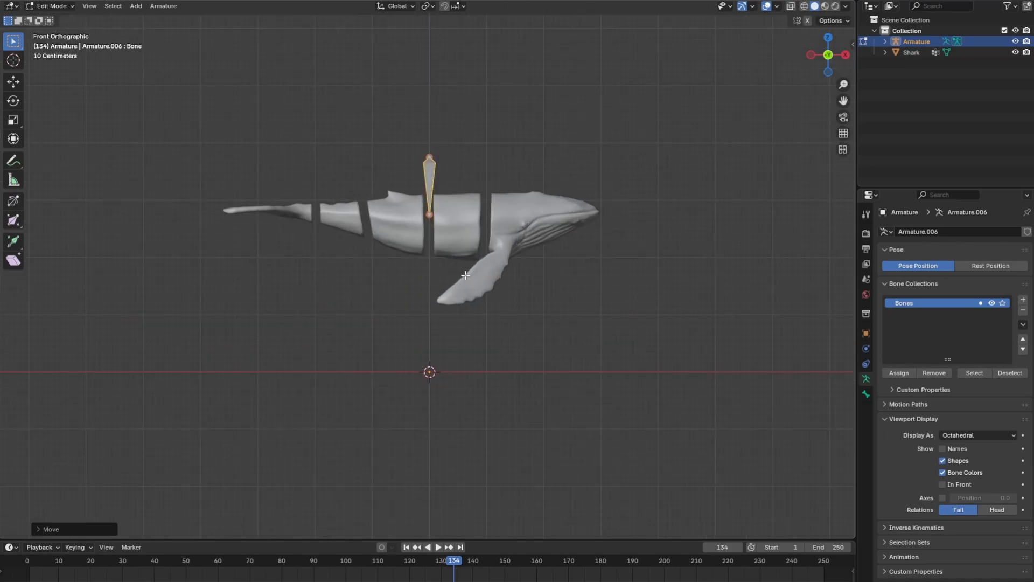
key(e)
key(z)
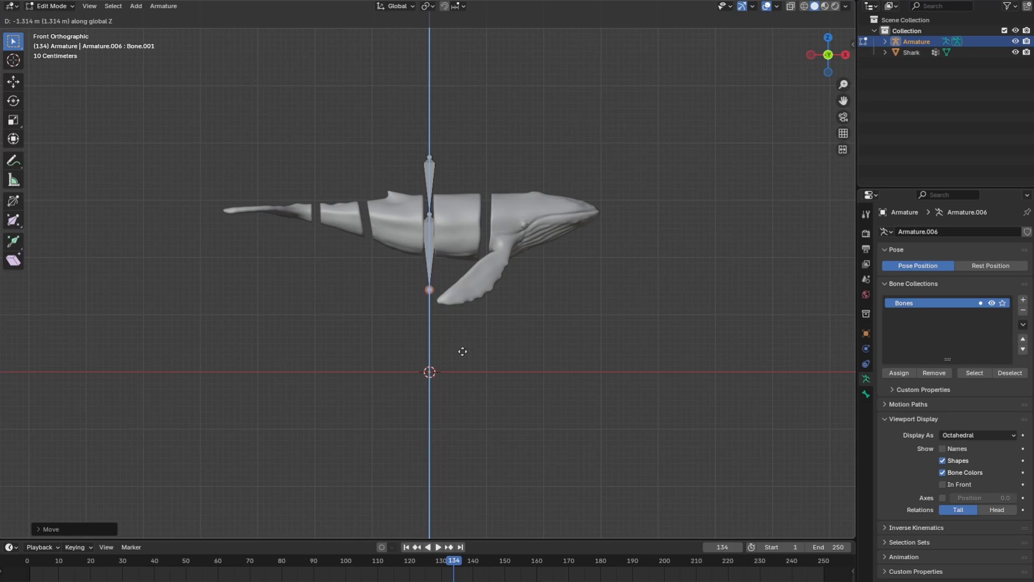
click(464, 415)
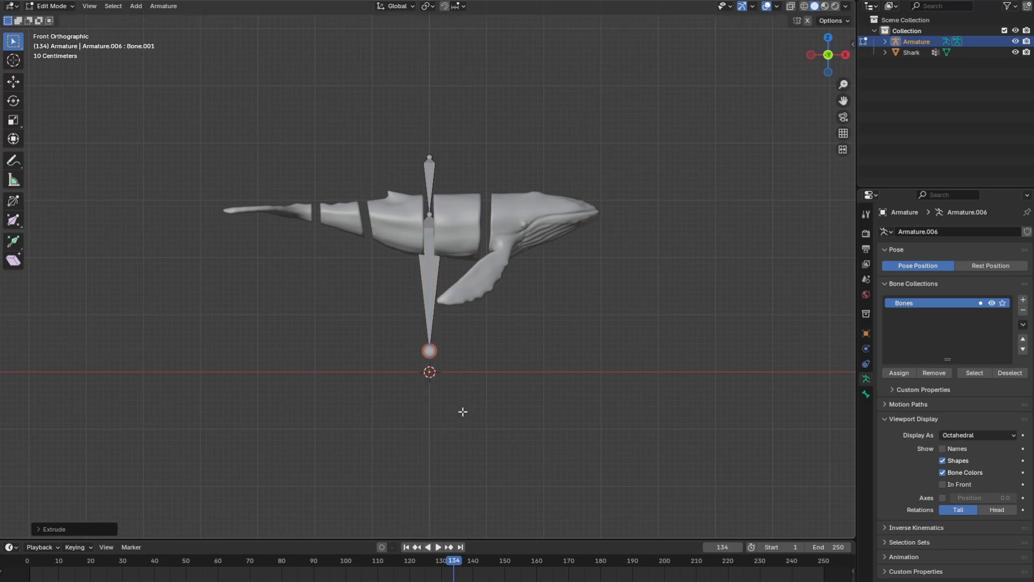
Extrude a short bone down along Z from the long bone's lower end and snap its tip to the 3D cursor
shift+middle_drag(464, 415, 429, 336)
scroll(430, 335, up, 5)
key(e)
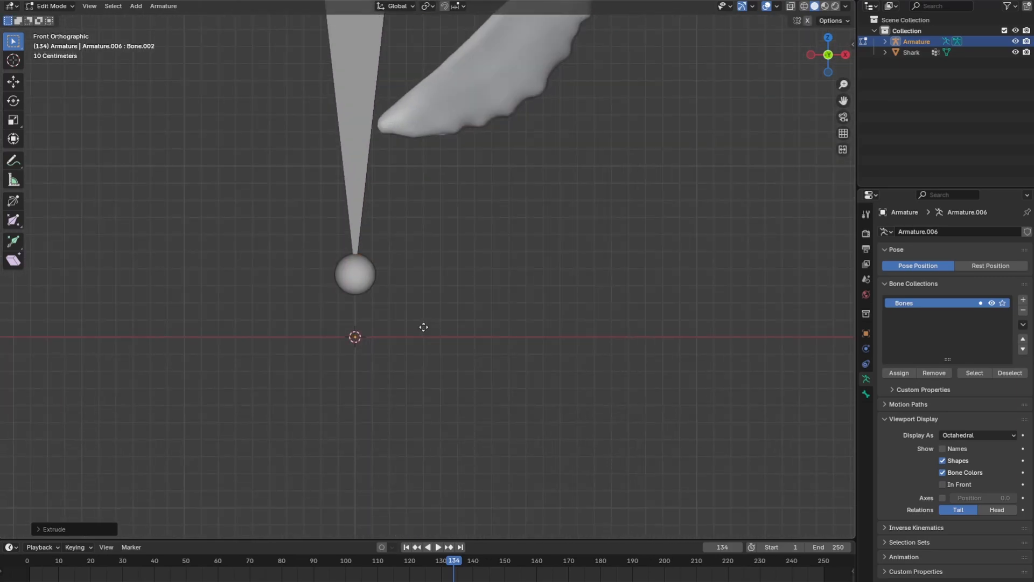
key(z)
click(421, 367)
key(shift+s)
click(372, 286)
Clear the parent of the short bone at the origin
click(357, 329)
right_click(354, 311)
mouse_move(355, 337)
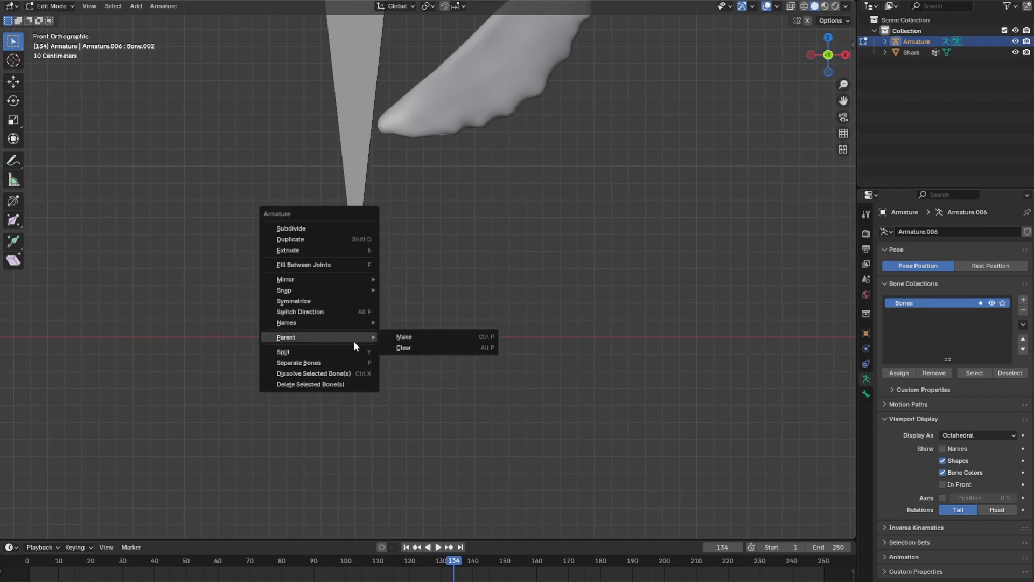
click(404, 347)
click(409, 346)
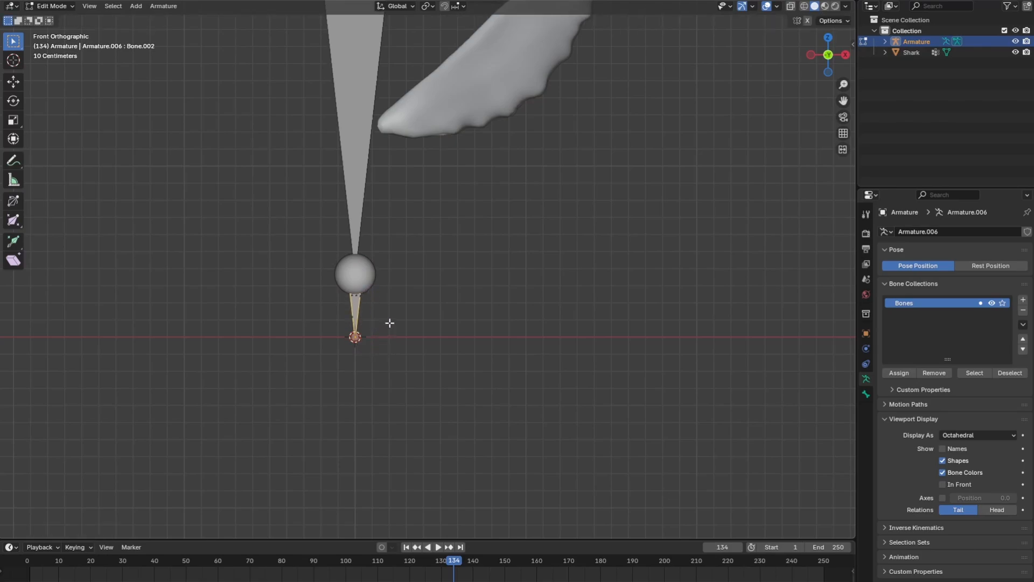
Duplicate the short bone a small distance along positive X and switch the copy's direction
scroll(390, 323, down, 6)
scroll(389, 323, up, 5)
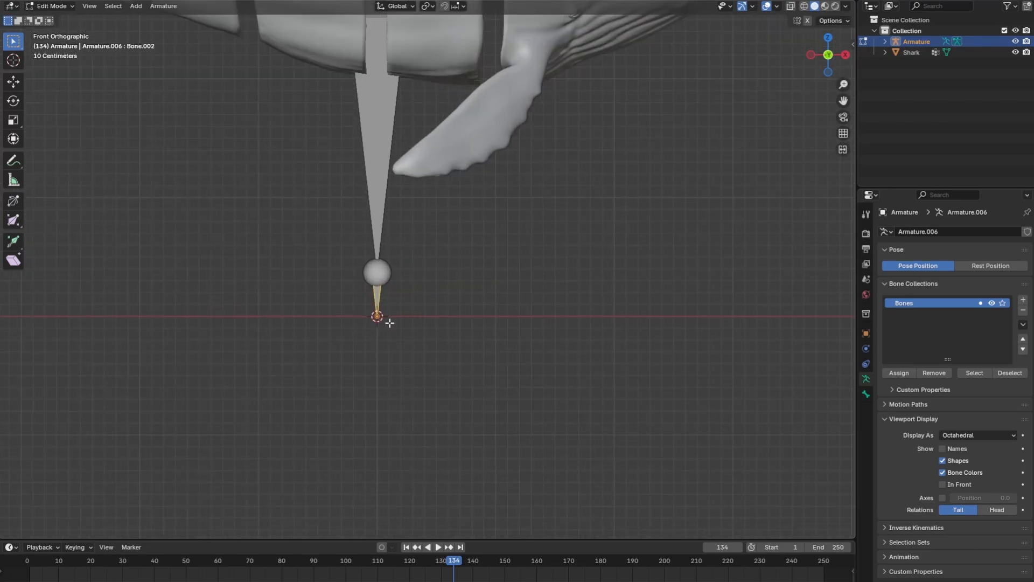
scroll(389, 323, up, 1)
key(shift+d)
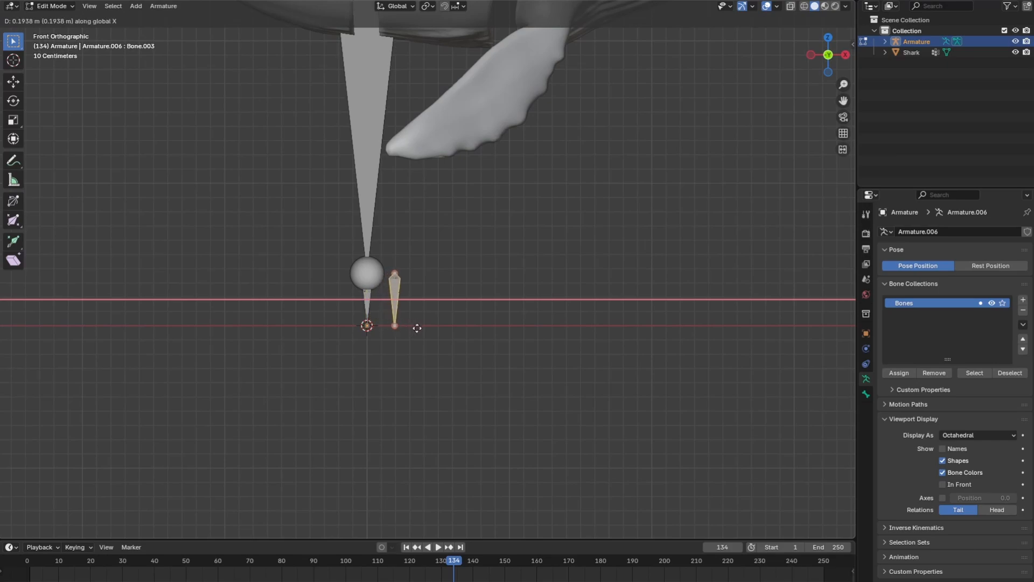
click(426, 328)
right_click(406, 299)
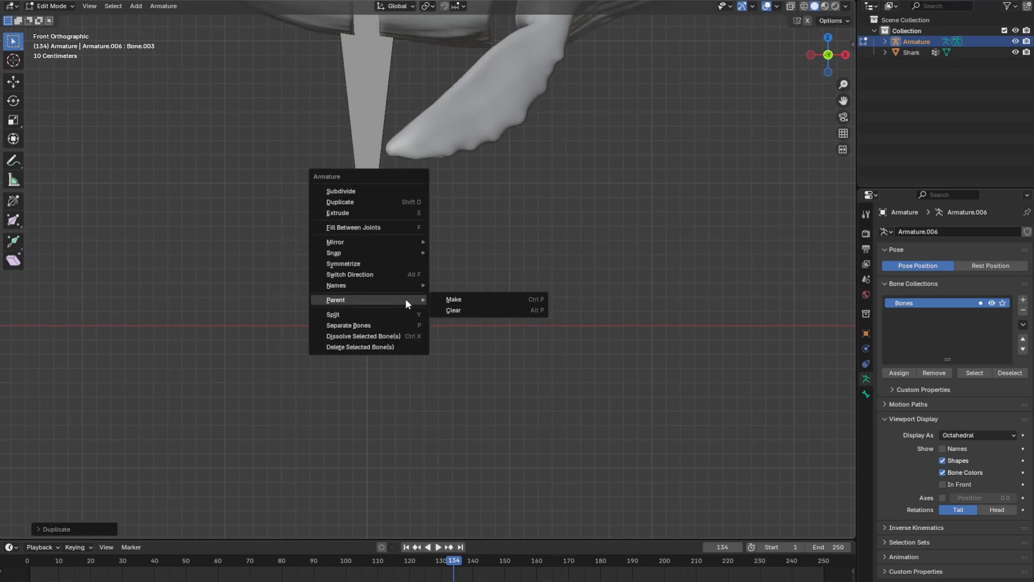
click(380, 273)
Parent the short bone at the origin to its reversed copy with Keep Offset
click(368, 304)
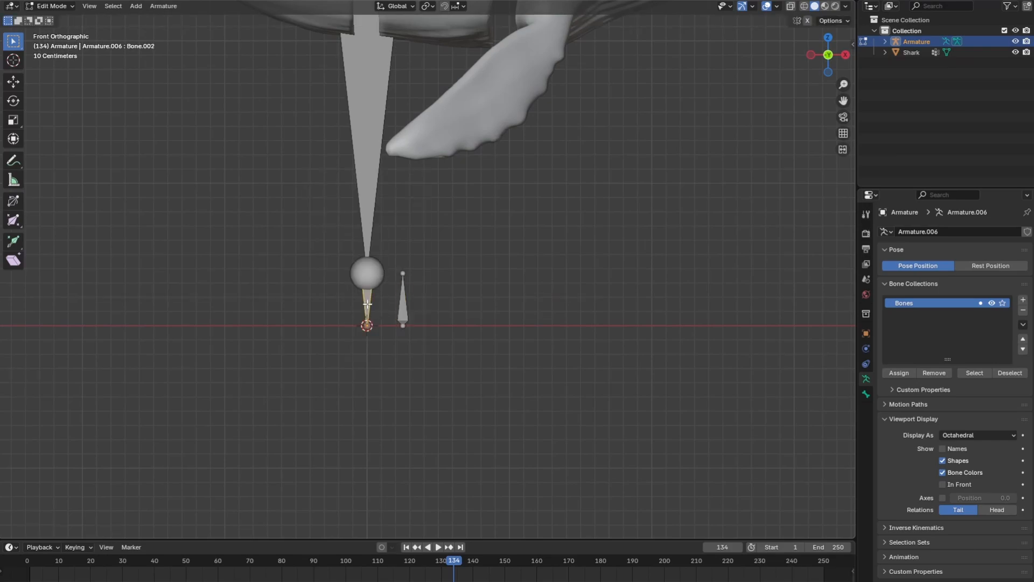
shift+click(400, 302)
right_click(399, 301)
mouse_move(381, 328)
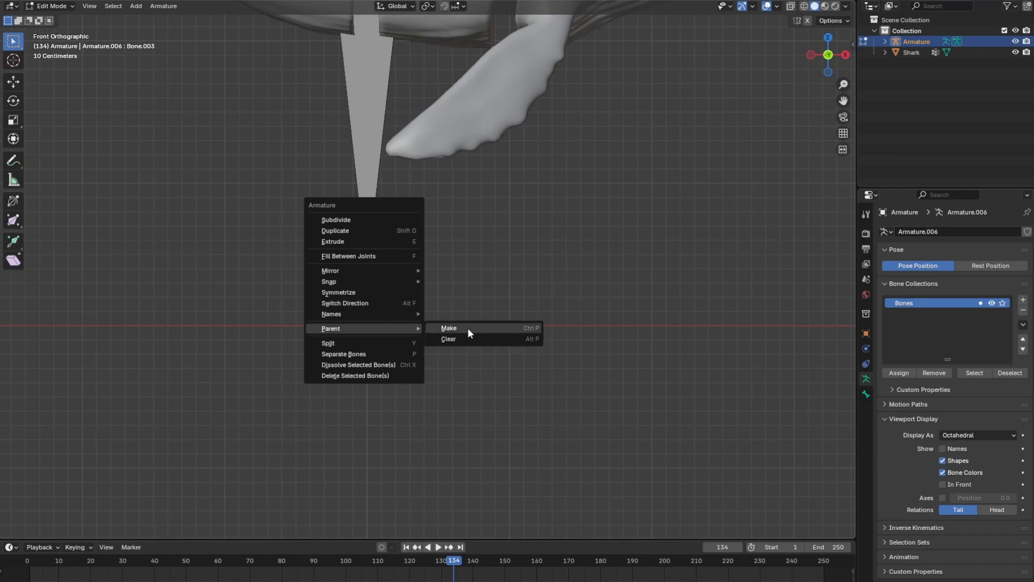
click(467, 328)
click(423, 330)
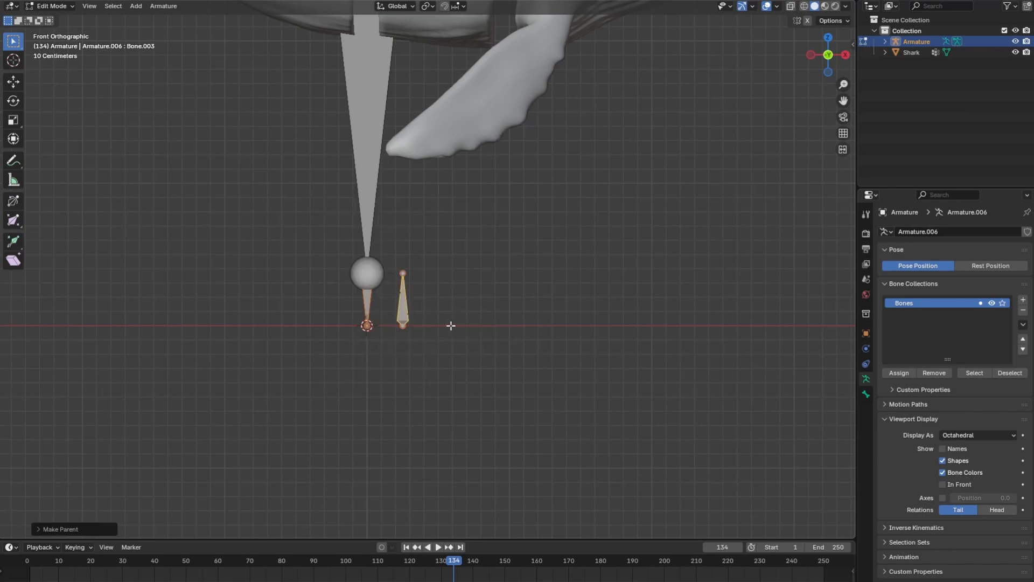
Select all four bones and duplicate the set about 1 m along X to the gap behind the whale's head
scroll(451, 325, down, 2)
scroll(456, 264, down, 3)
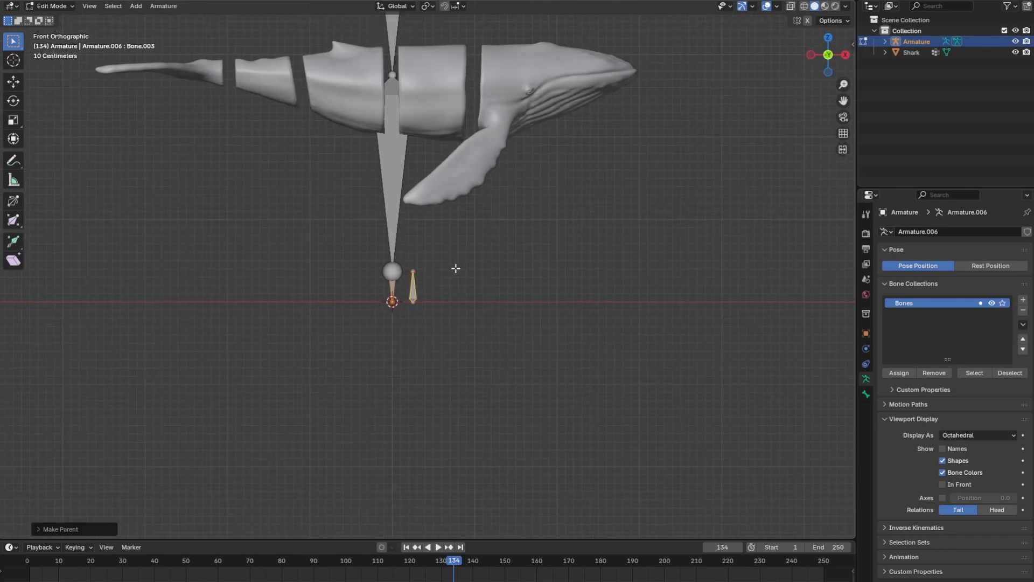
click(396, 124)
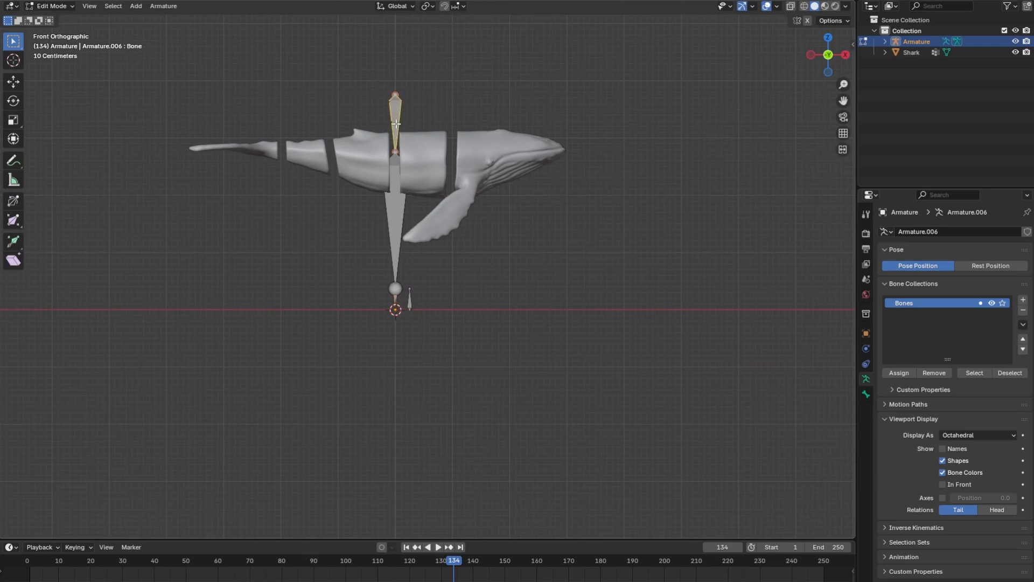
shift+click(397, 218)
shift+click(395, 303)
shift+click(410, 299)
key(g)
key(x)
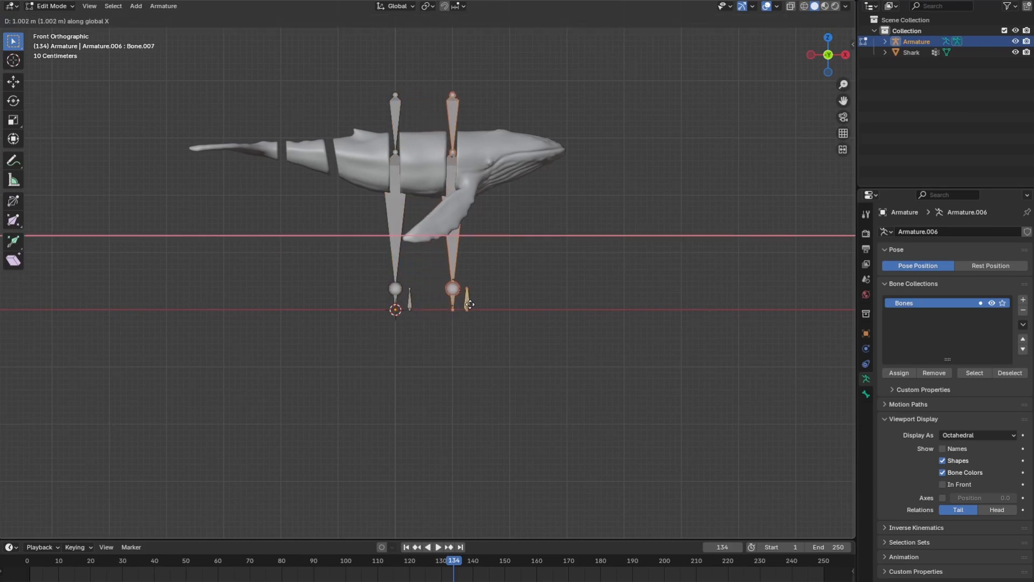
click(469, 304)
Duplicate the bone set along X to the whale's nose tip, then duplicate it about -4.11 m to the gap behind the dorsal fin
key(shift+d)
key(x)
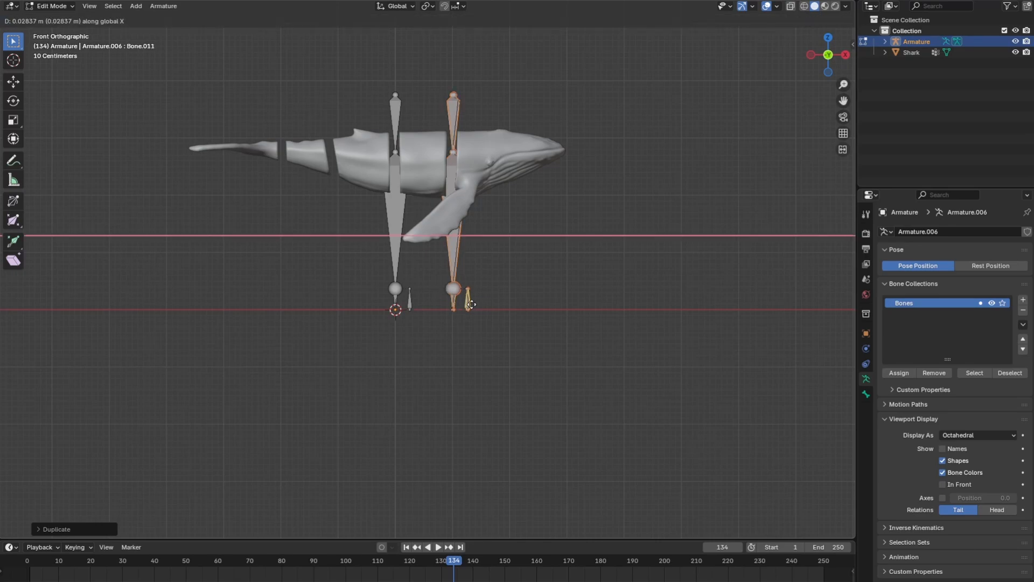
click(583, 309)
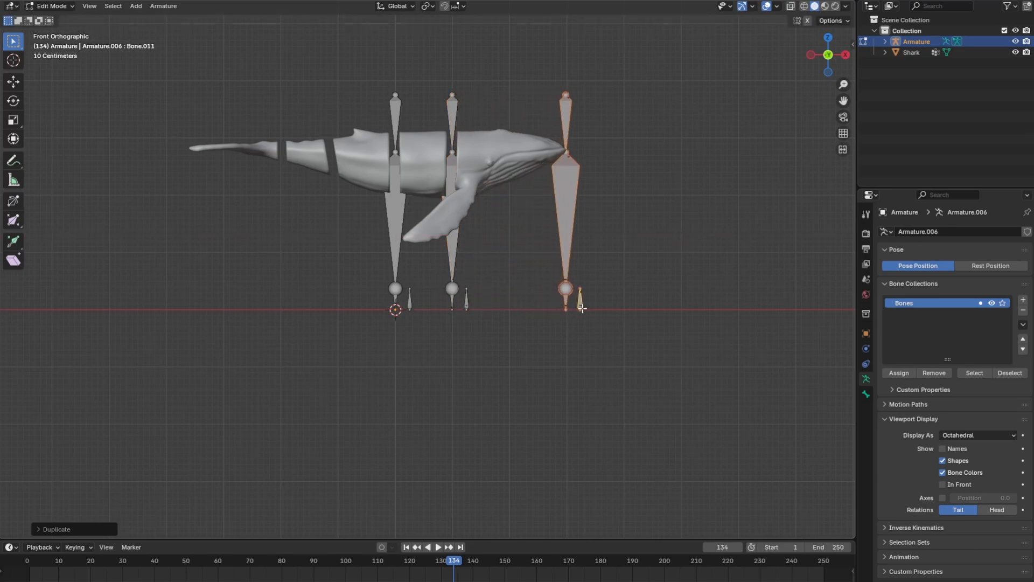
key(shift+d)
key(x)
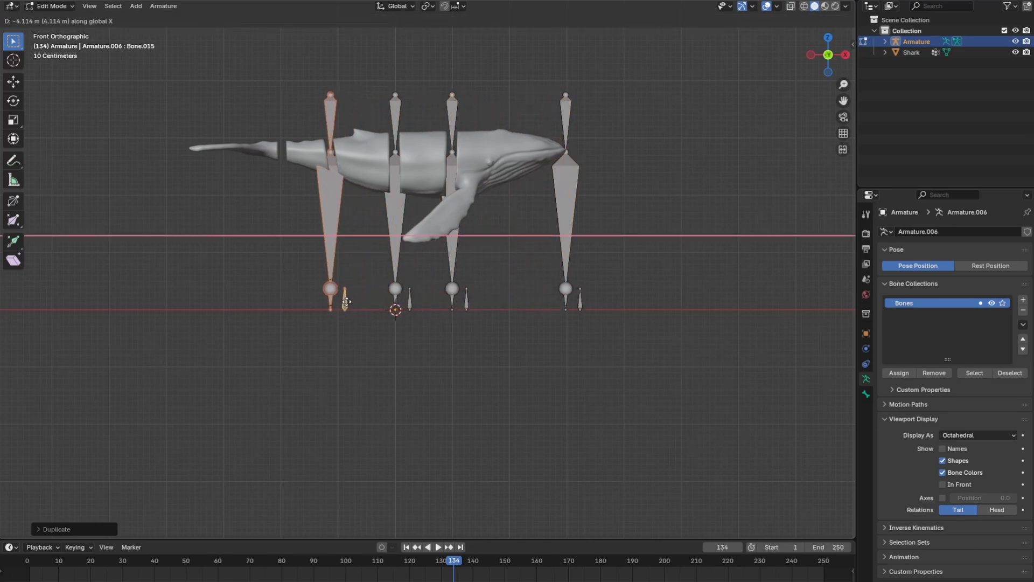
click(347, 302)
Duplicate the bone set along X twice more toward the tail, by about -0.83 m and then about -0.8 m
key(shift+d)
key(x)
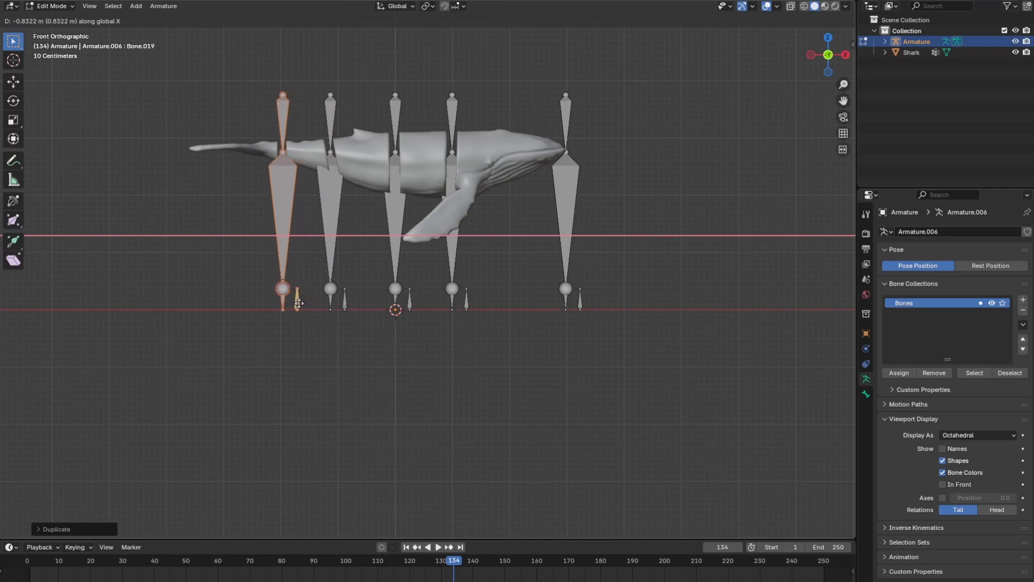
click(299, 303)
key(shift+d)
key(x)
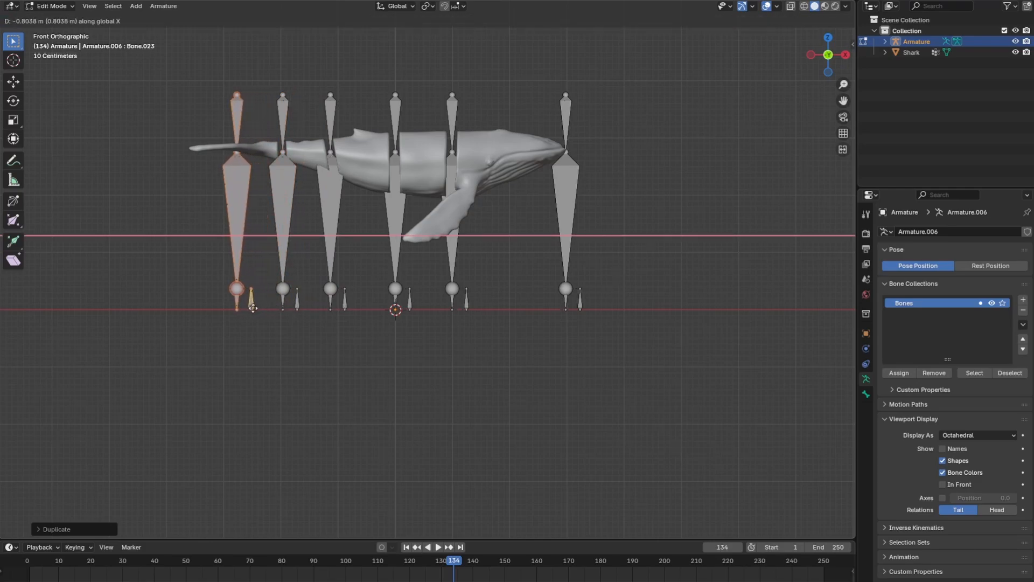
click(255, 308)
Hide the Shark mesh and nudge the rearmost bone set slightly toward the tail
shift+middle_drag(330, 322, 364, 347)
click(1016, 52)
shift+middle_drag(359, 166, 399, 171)
scroll(333, 205, up, 3)
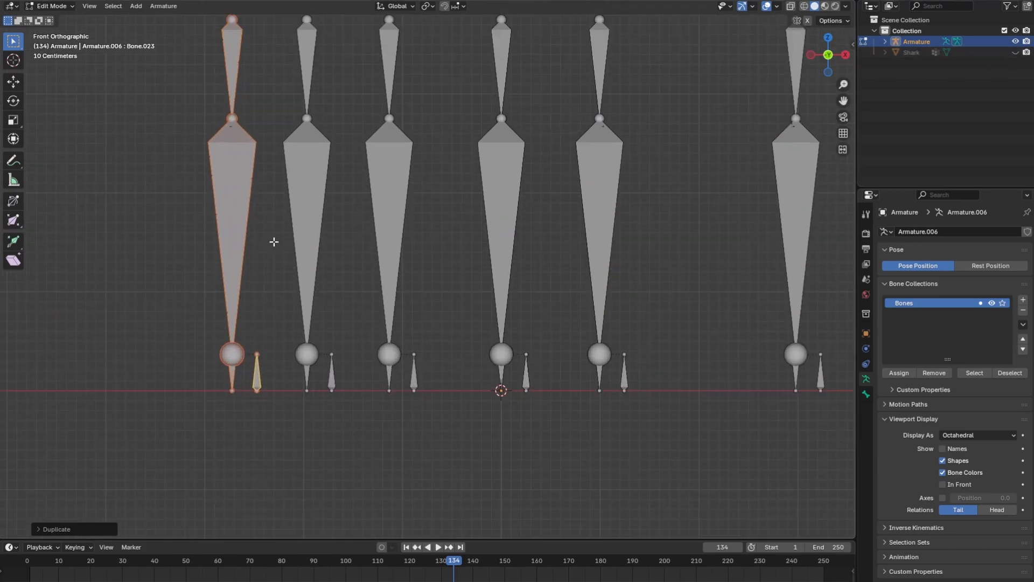
key(g)
click(270, 217)
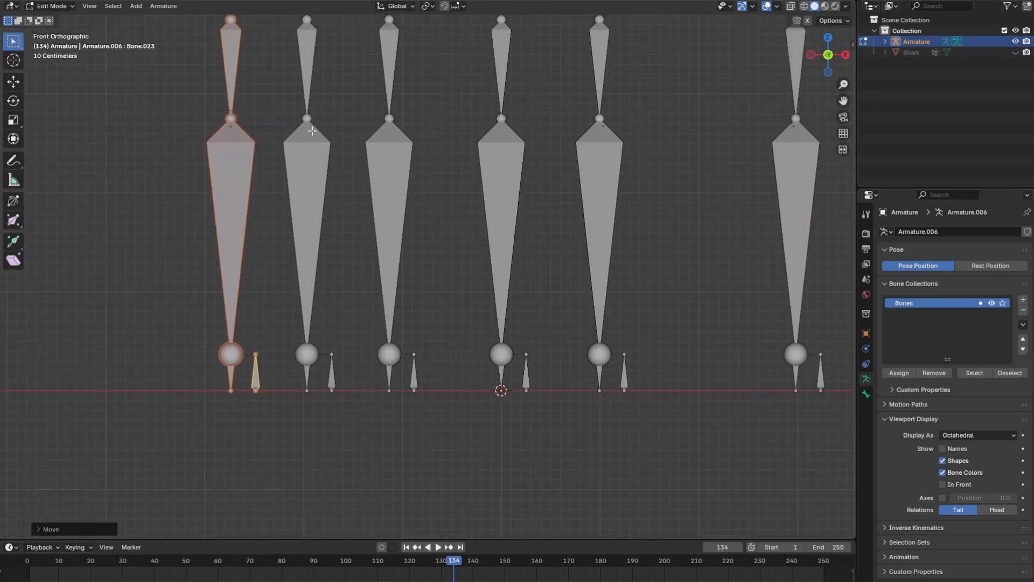
Snap the 3D cursor to the middle joint of the nose bone set
shift+middle_drag(312, 130, 263, 183)
shift+middle_drag(756, 176, 605, 198)
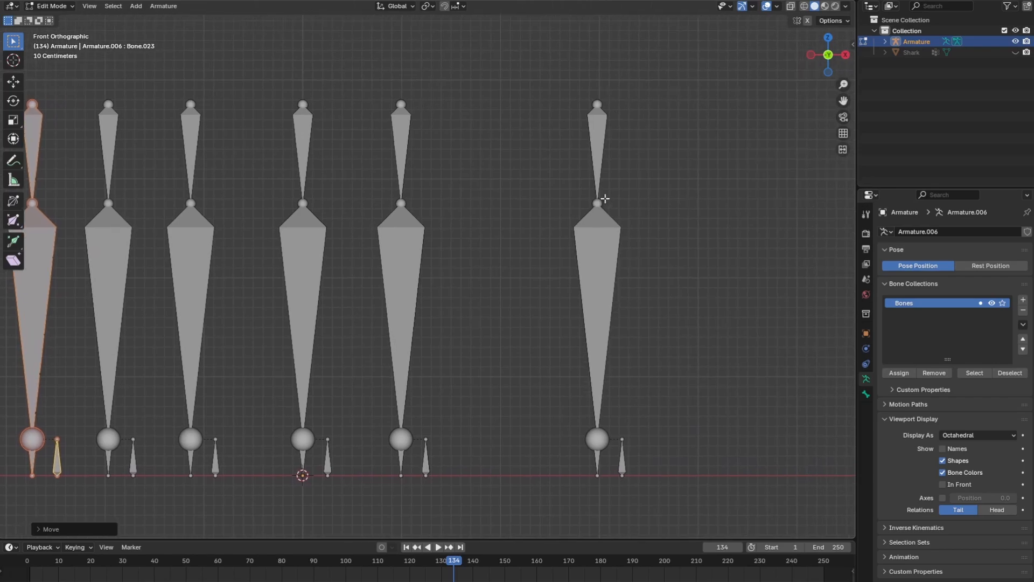
click(598, 203)
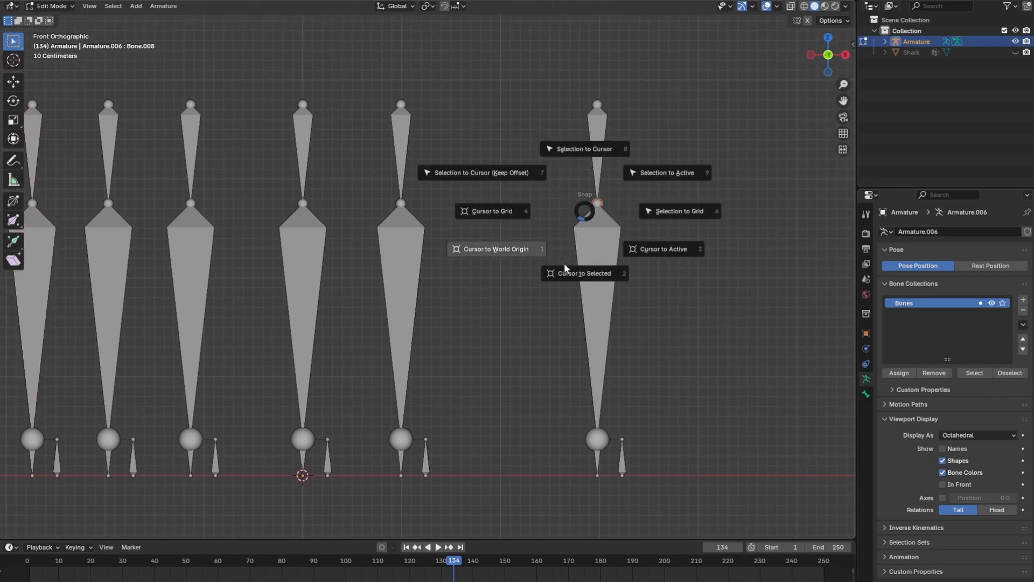
click(584, 272)
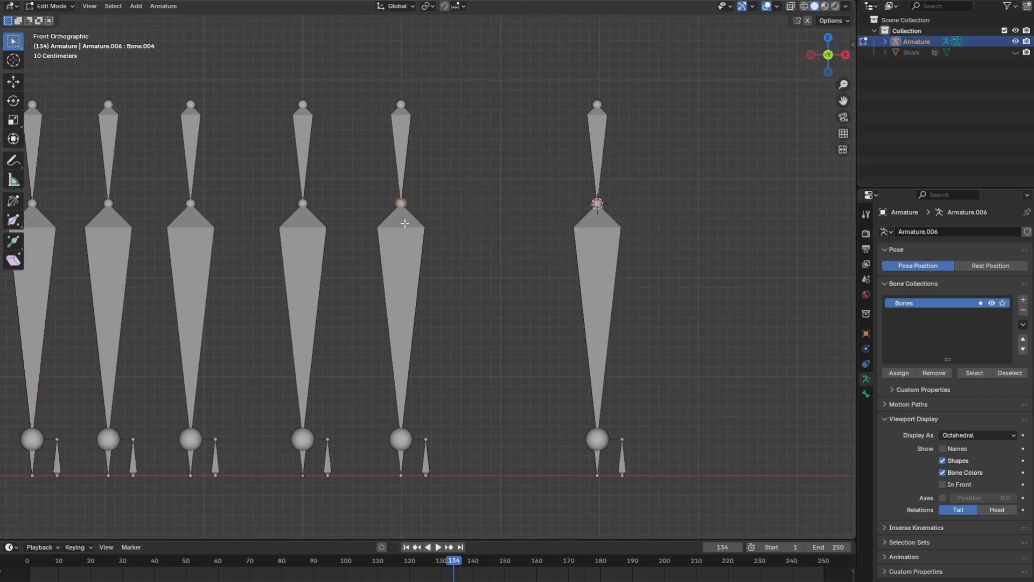
Extrude a bone along X from the middle joint of the set behind the head and snap its tip to the 3D cursor
key(e)
key(x)
click(509, 233)
key(shift+s)
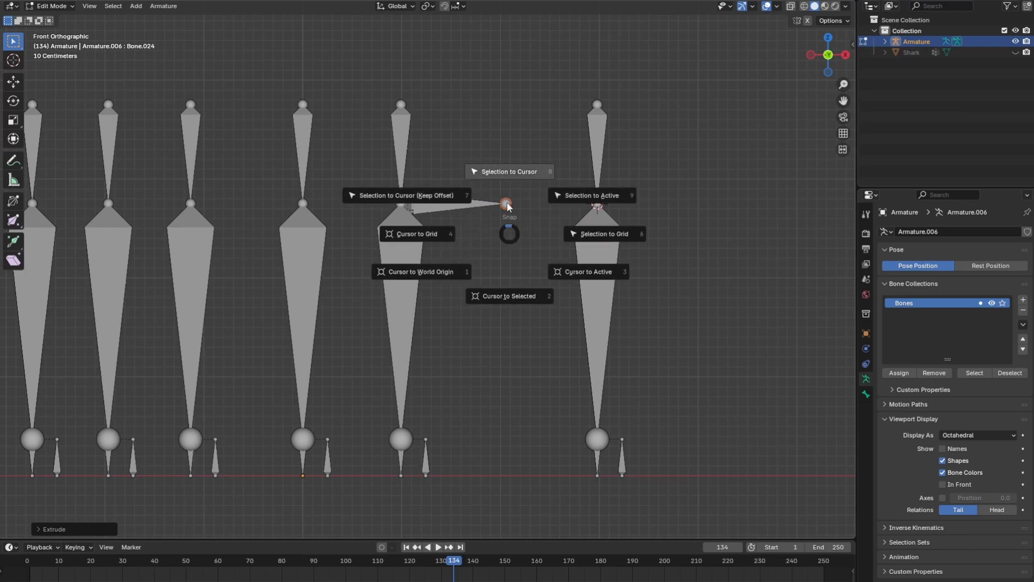
click(509, 172)
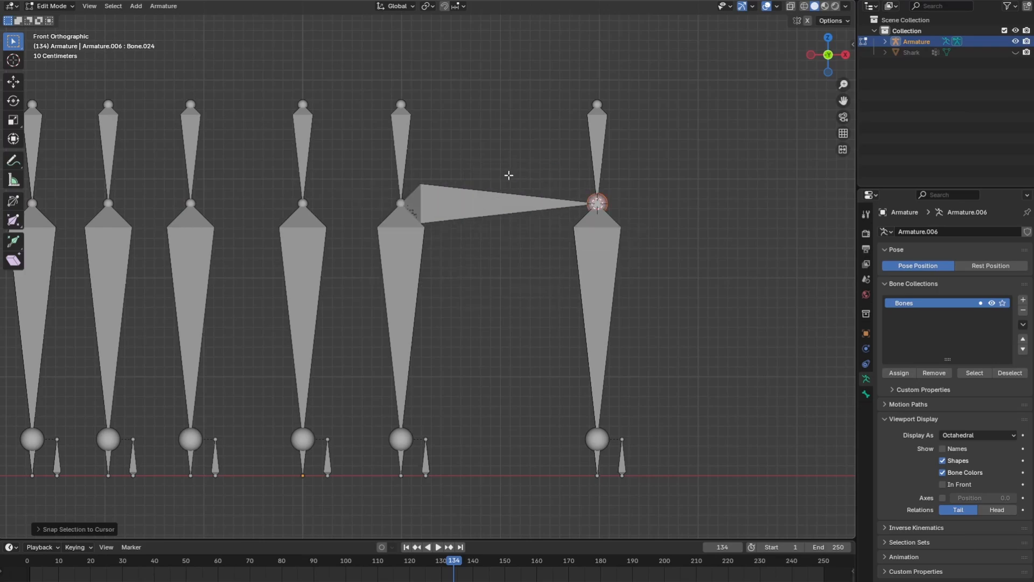
Enable X-ray and parent the new horizontal bone to the long vertical bone below its starting joint, using Keep Offset
click(470, 208)
click(790, 7)
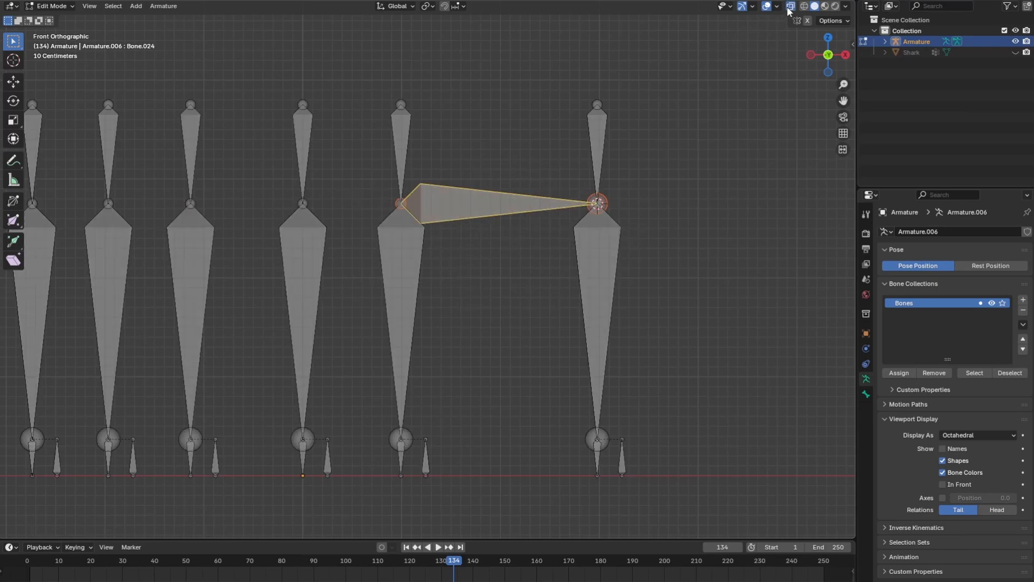
shift+click(416, 266)
right_click(416, 266)
mouse_move(416, 266)
click(480, 266)
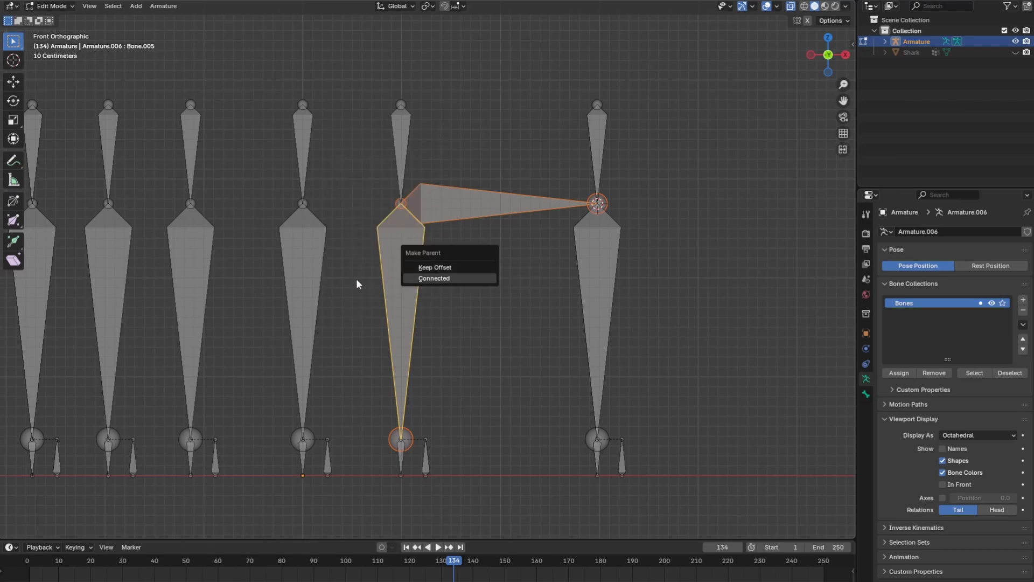
click(434, 278)
shift+middle_drag(391, 268, 464, 267)
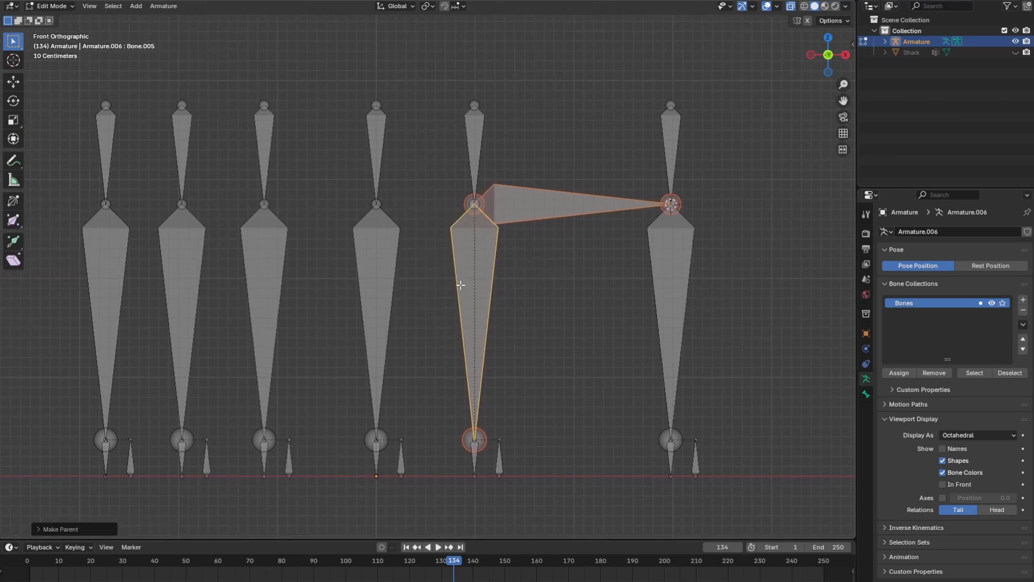
Snap the 3D cursor to the middle joint of the second bone set from the nose
click(469, 199)
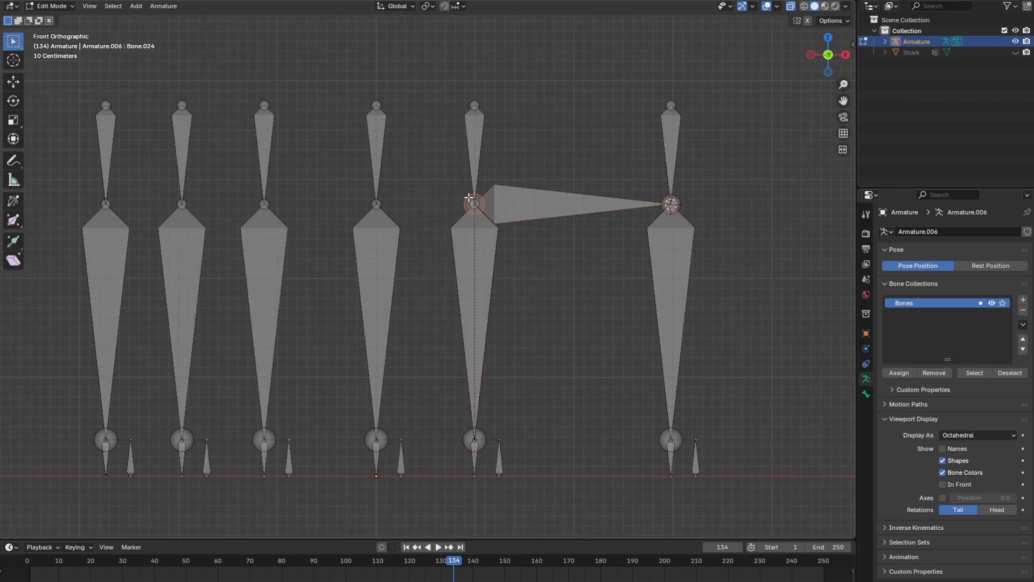
key(shift+s)
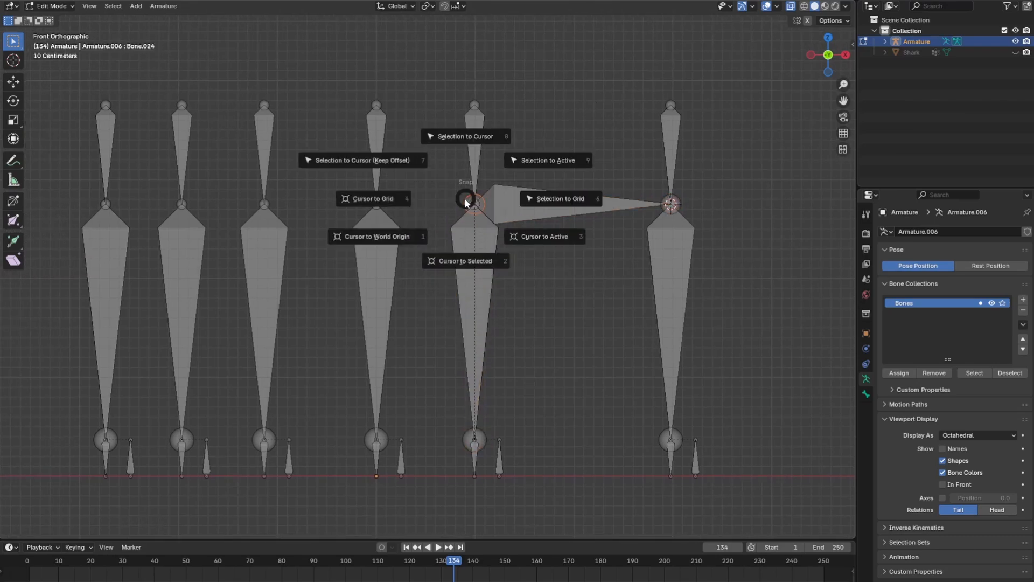
click(471, 259)
Extrude a bone along X from the middle joint of the third set from the nose and snap its tip to the 3D cursor
click(376, 202)
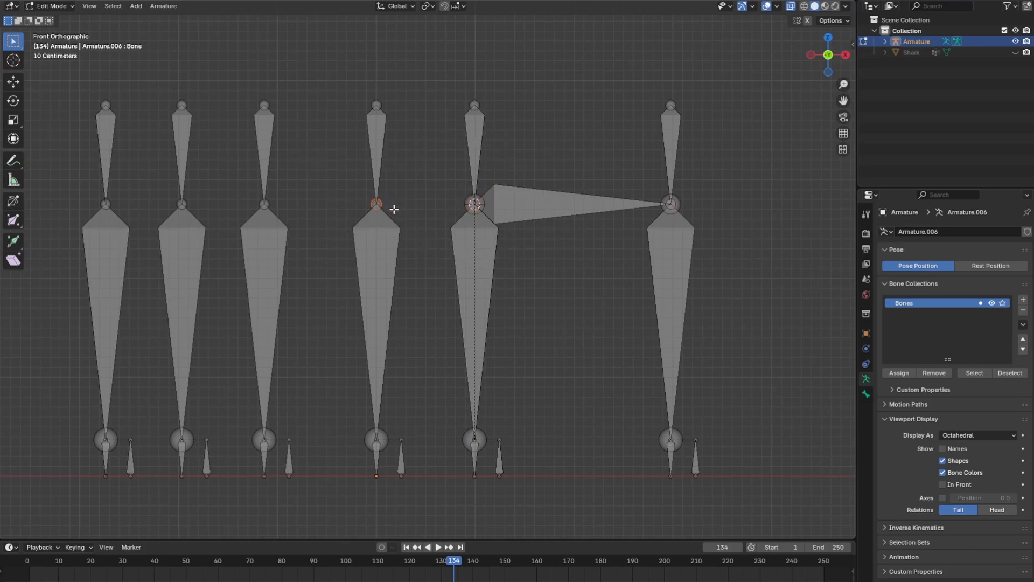
key(e)
key(x)
click(414, 210)
key(shift+s)
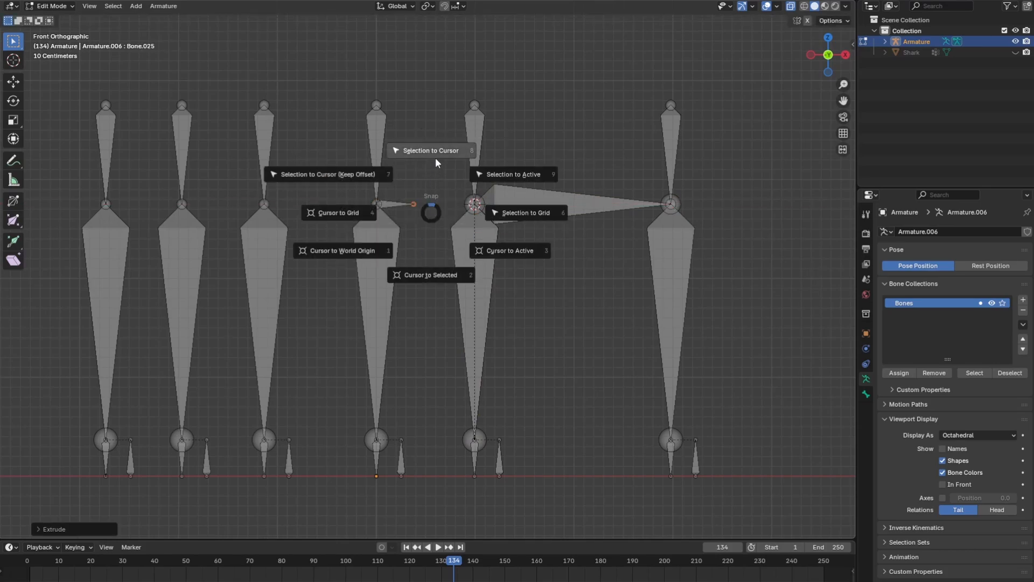
click(431, 150)
Parent the new horizontal bone to the third set's long vertical bone, using Keep Offset
click(414, 205)
shift+click(386, 249)
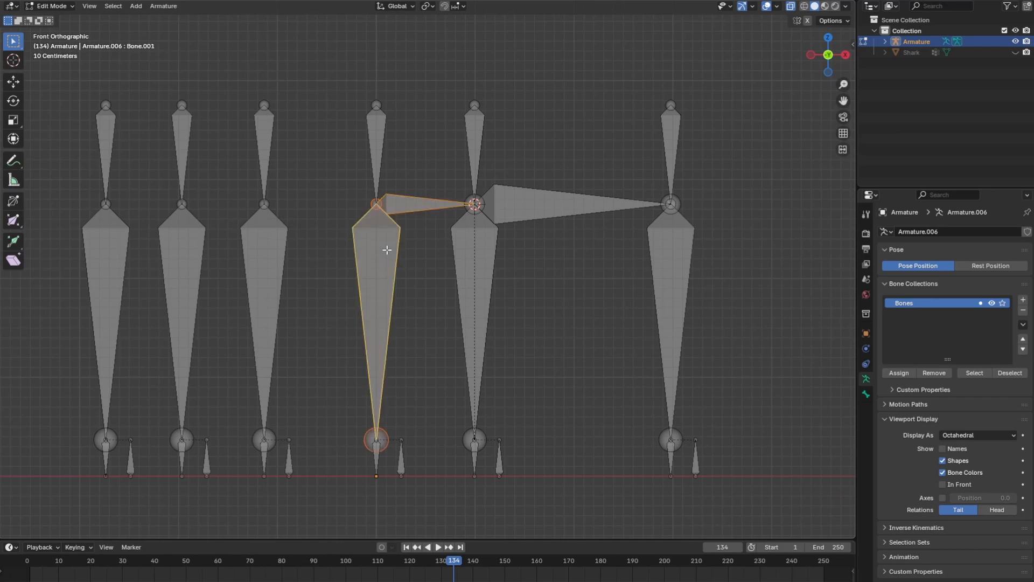
right_click(386, 249)
mouse_move(387, 249)
click(434, 253)
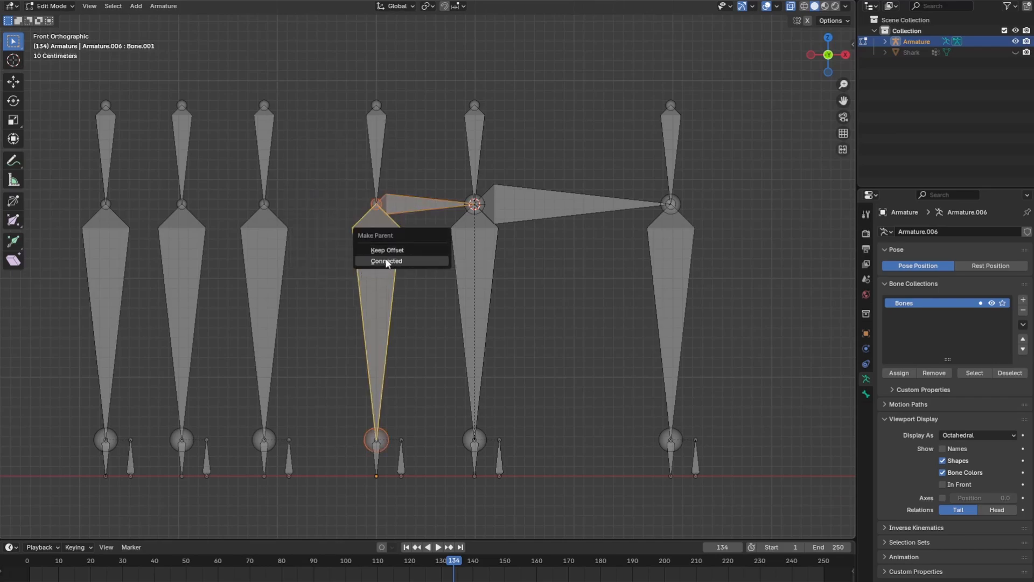
click(408, 261)
Snap the 3D cursor to the middle joint of the third bone set from the nose
ctrl+scroll(427, 272, left, 5)
click(456, 205)
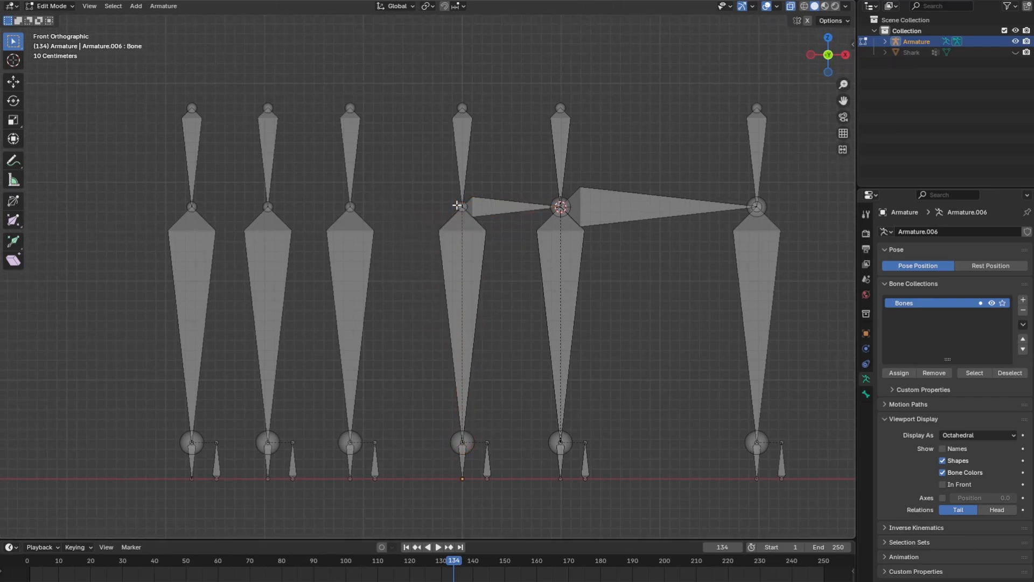
key(shift+s)
click(454, 160)
ctrl+scroll(437, 256, left, 2)
shift+middle_drag(437, 256, 569, 257)
Extrude a bone along X from the fourth set's middle joint and snap its tip to the 3D cursor
click(398, 200)
key(e)
key(x)
click(466, 204)
key(shift+s)
click(467, 161)
Parent the fourth set's horizontal bone to the long vertical bone below its starting joint, using Keep Offset
click(439, 205)
shift+click(410, 250)
right_click(411, 250)
click(453, 250)
click(453, 250)
Snap the 3D cursor to the fourth set's middle joint and extrude a bone along X to it from the fifth set's middle joint
click(504, 216)
key(shift+s)
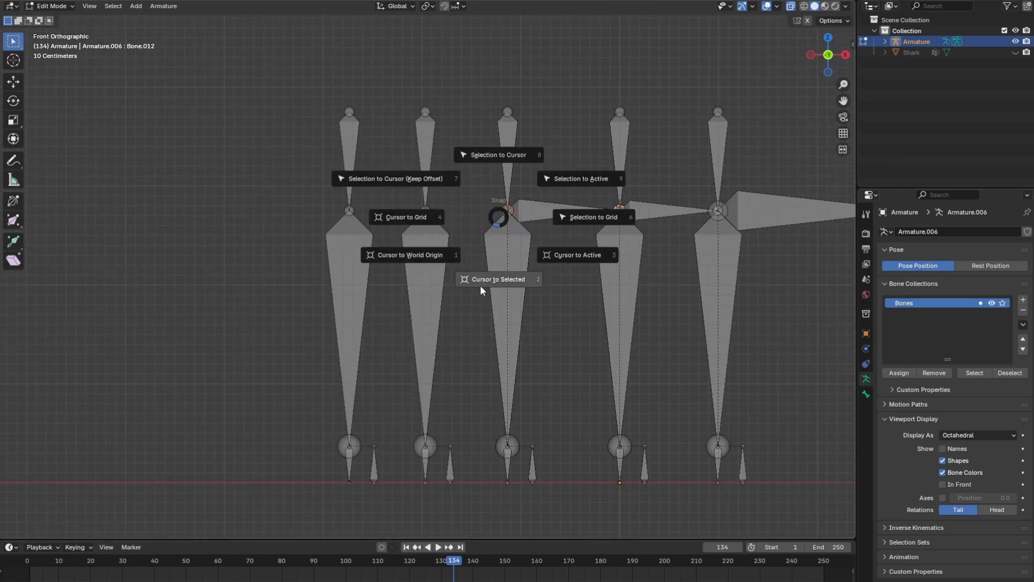
click(433, 217)
key(e)
key(x)
click(482, 211)
key(shift+s)
Parent the fifth set's horizontal bone to that set's long vertical bone, using Keep Offset
click(457, 210)
shift+click(425, 264)
right_click(424, 264)
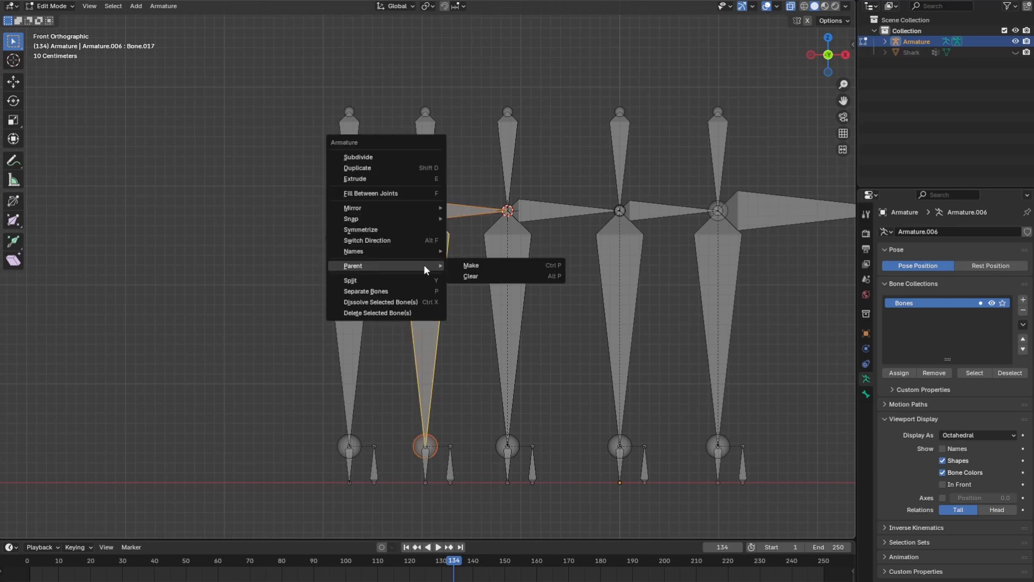
click(468, 265)
click(466, 266)
Snap the 3D cursor to the fifth set's middle joint and extrude a bone along X to it from the rearmost set's middle joint
click(422, 213)
key(shift+s)
click(413, 245)
click(350, 210)
key(e)
key(x)
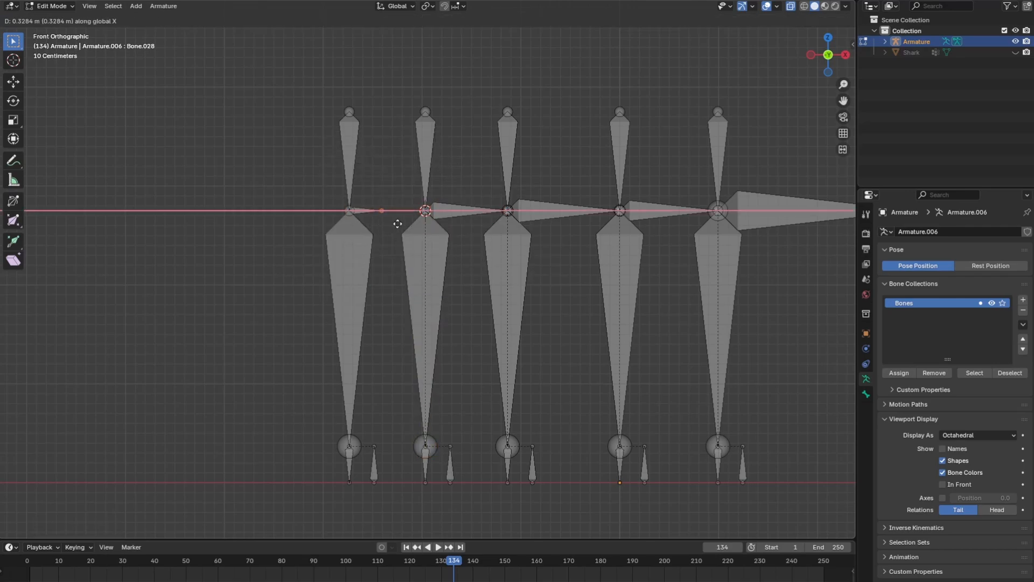
click(398, 223)
key(shift+s)
click(405, 199)
Parent the rearmost horizontal bone to the rearmost set's long vertical bone, using Keep Offset
shift+click(366, 257)
right_click(366, 256)
click(418, 259)
click(420, 266)
scroll(420, 266, down, 2)
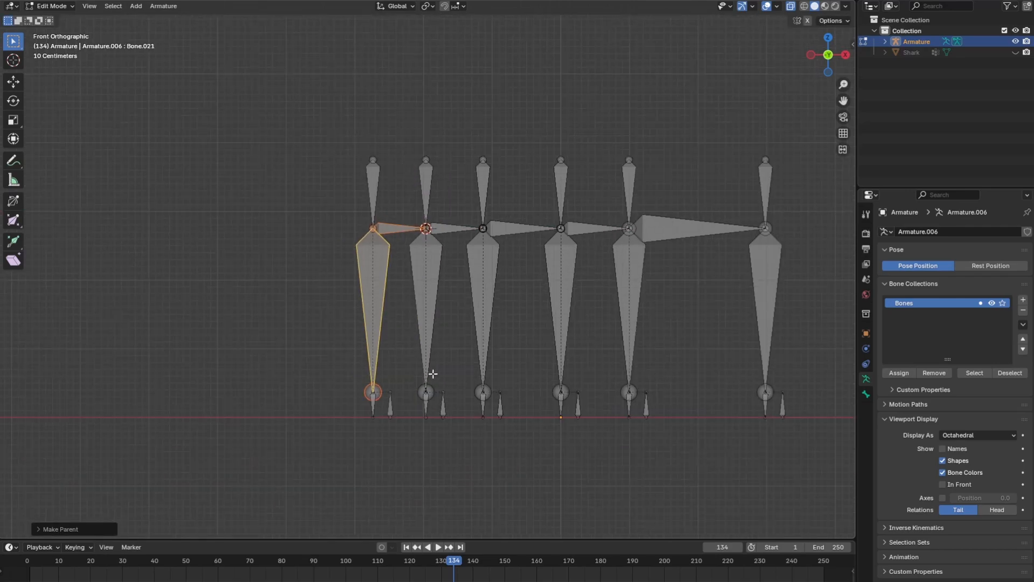
Duplicate the small separate bone beside the nose set and move the copy about 0.54 m forward along X
shift+middle_drag(442, 375, 317, 349)
click(658, 405)
click(638, 383)
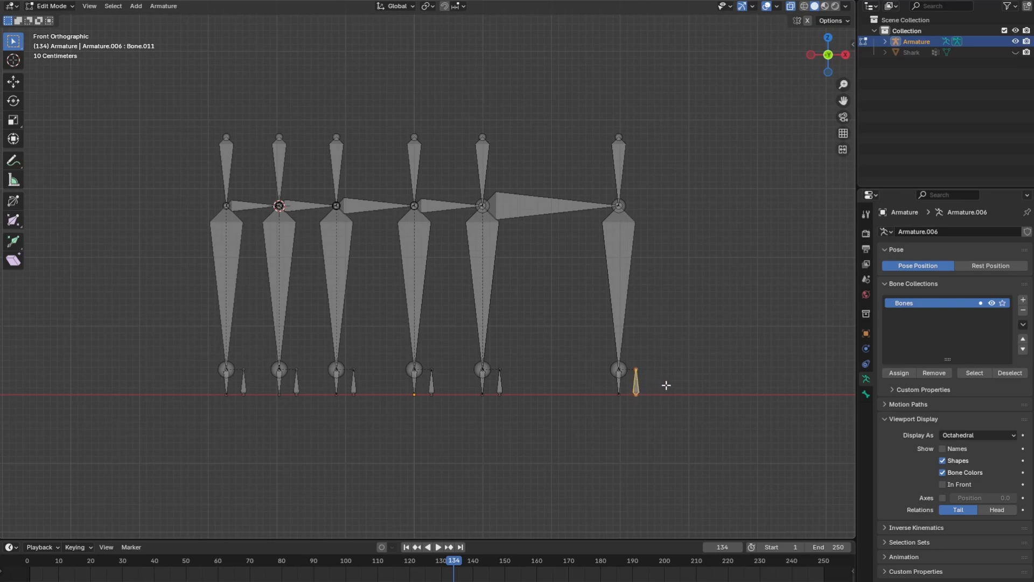
shift+middle_drag(665, 385, 477, 364)
key(shift+d)
key(x)
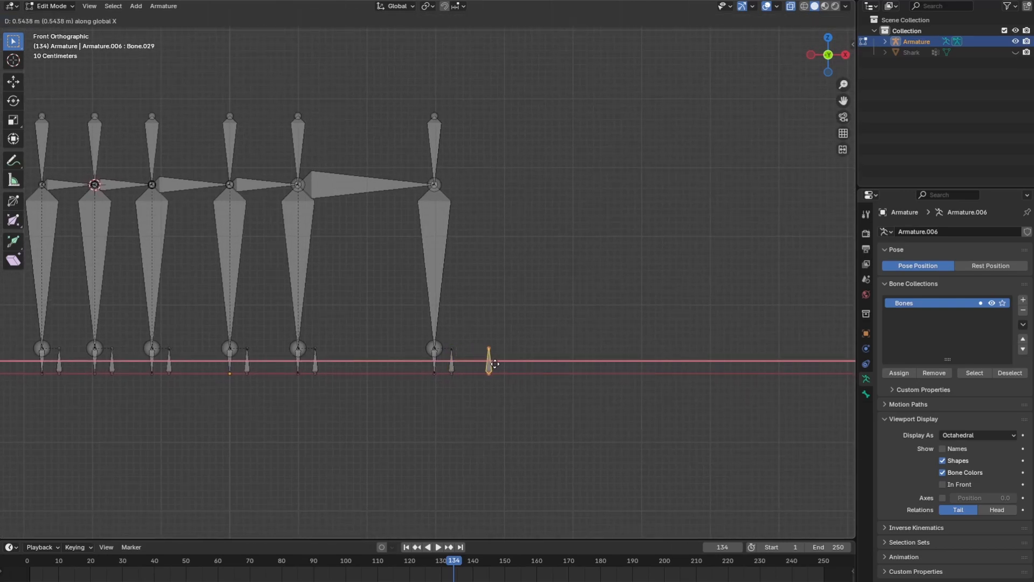
click(496, 365)
Parent the small separate bones beside all six sets to the new front bone, using Keep Offset
shift+middle_drag(97, 375, 176, 375)
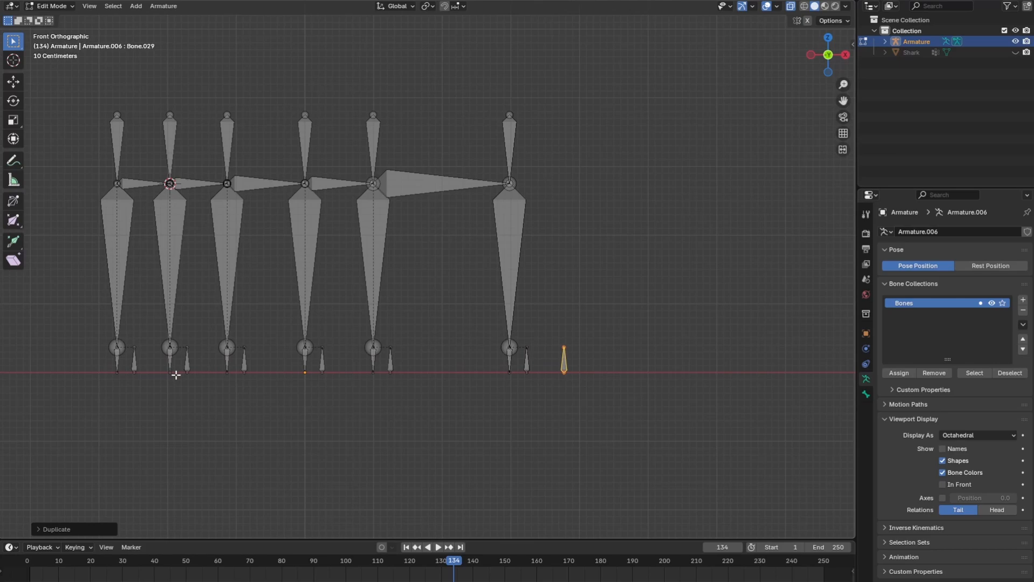
click(132, 361)
shift+click(187, 360)
shift+click(244, 362)
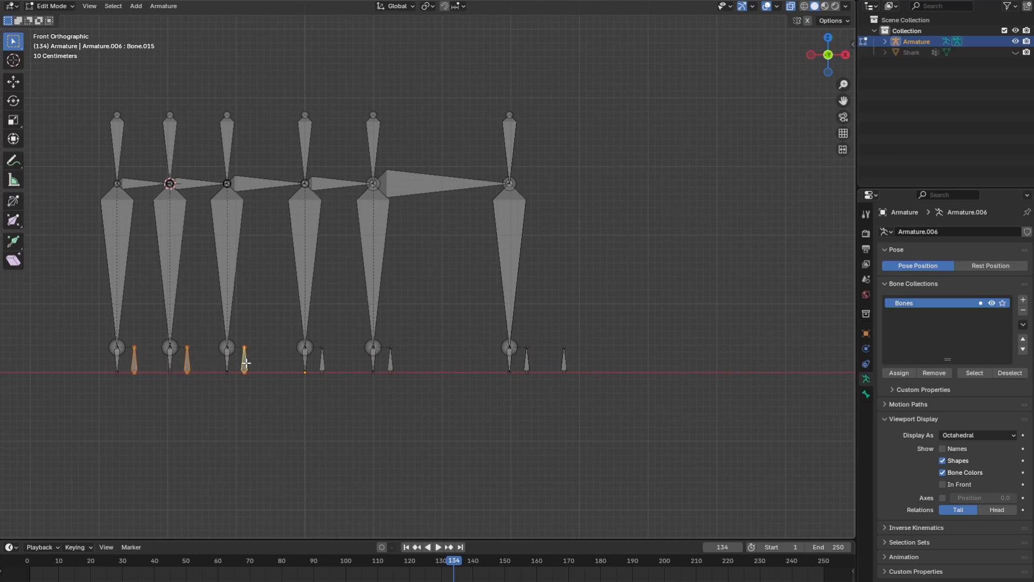
shift+click(323, 361)
shift+click(393, 362)
shift+click(527, 365)
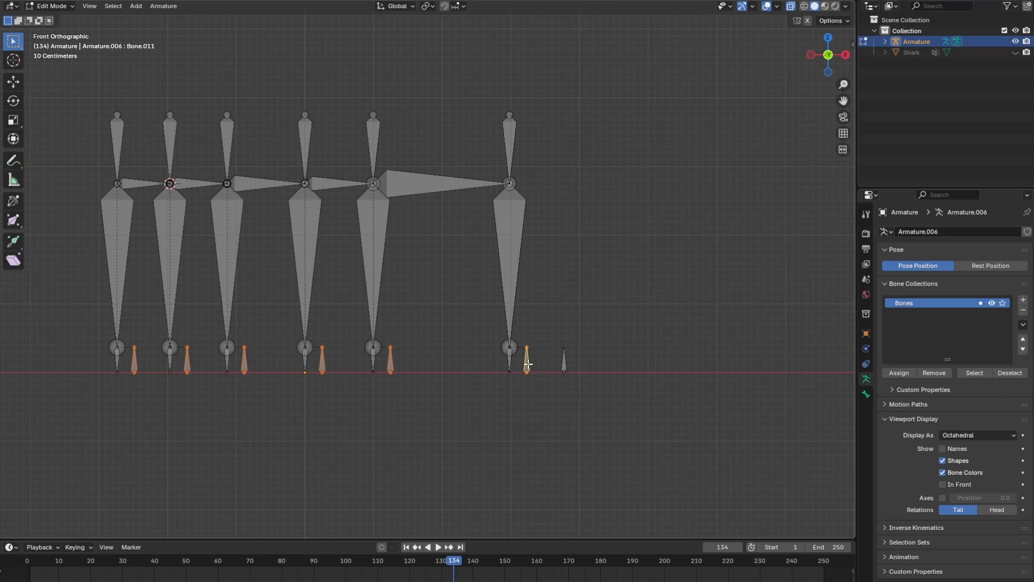
shift+click(564, 362)
right_click(564, 363)
mouse_move(563, 362)
click(605, 361)
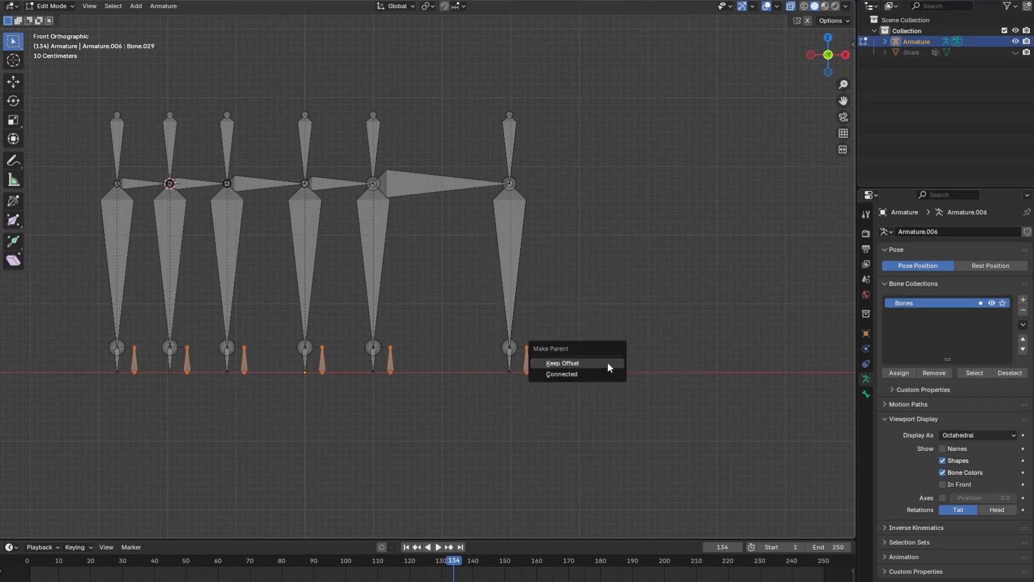
click(607, 364)
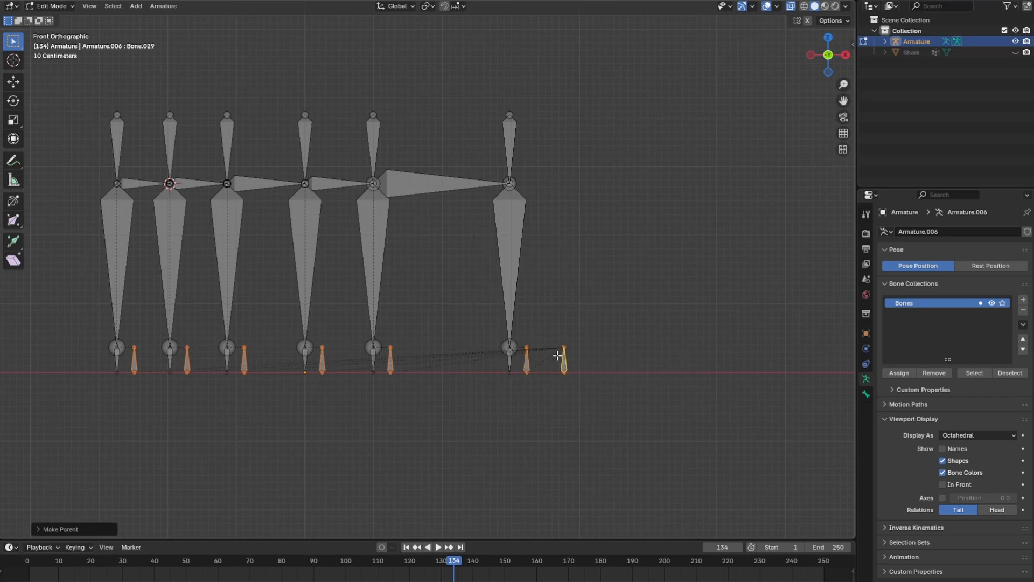
Turn off X-ray and switch the armature to Pose Mode
click(791, 7)
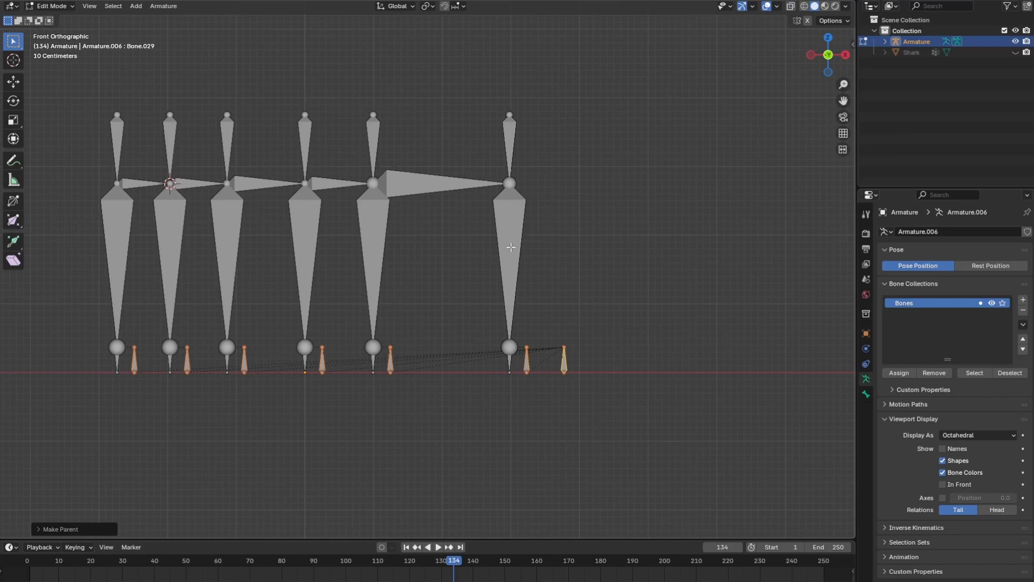
key(ctrl+Tab)
click(498, 312)
mouse_move(498, 315)
middle_down()
mouse_move(549, 323)
mouse_move(500, 304)
middle_up()
Add an Inverse Kinematics constraint to the nose set's long vertical bone, targeting Armature bone Bone.010 with chain length 2
click(505, 296)
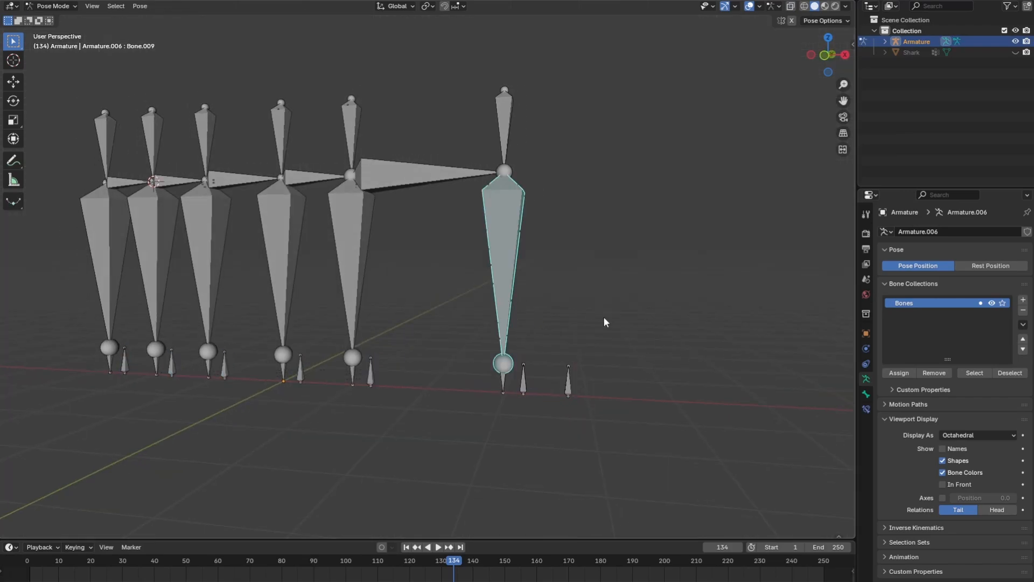
click(865, 408)
click(886, 231)
click(918, 284)
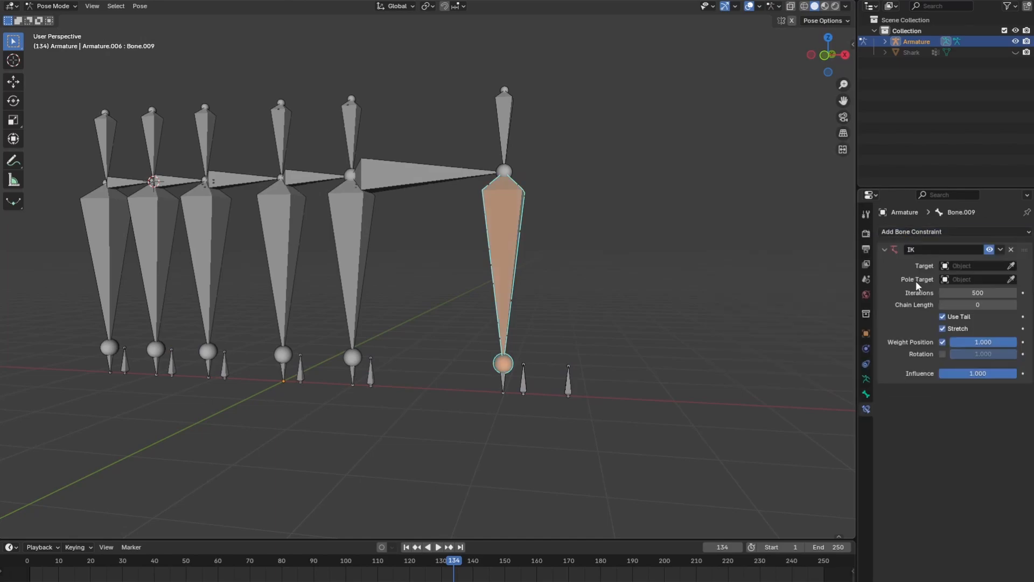
click(486, 244)
click(1013, 279)
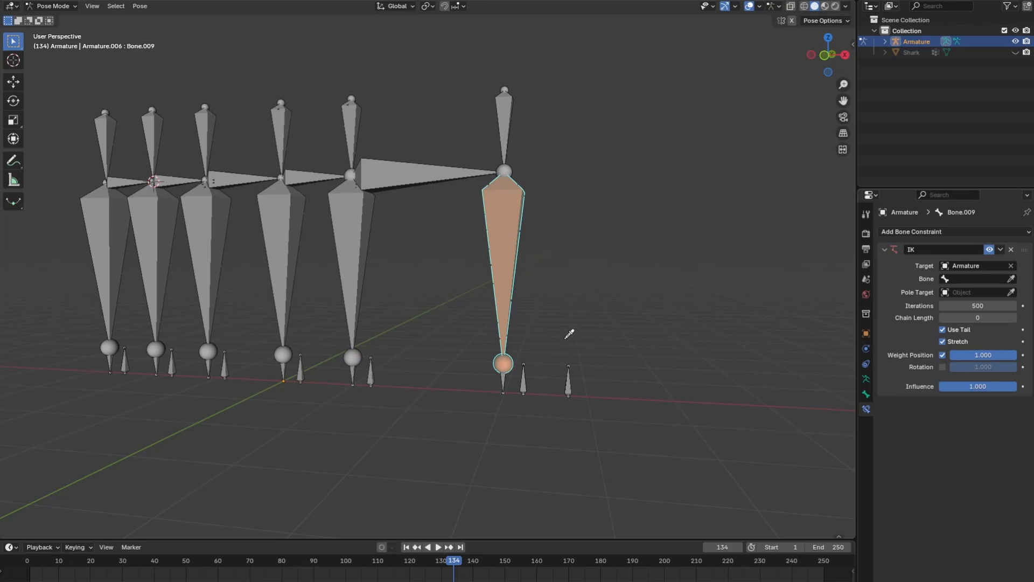
click(520, 375)
click(1013, 317)
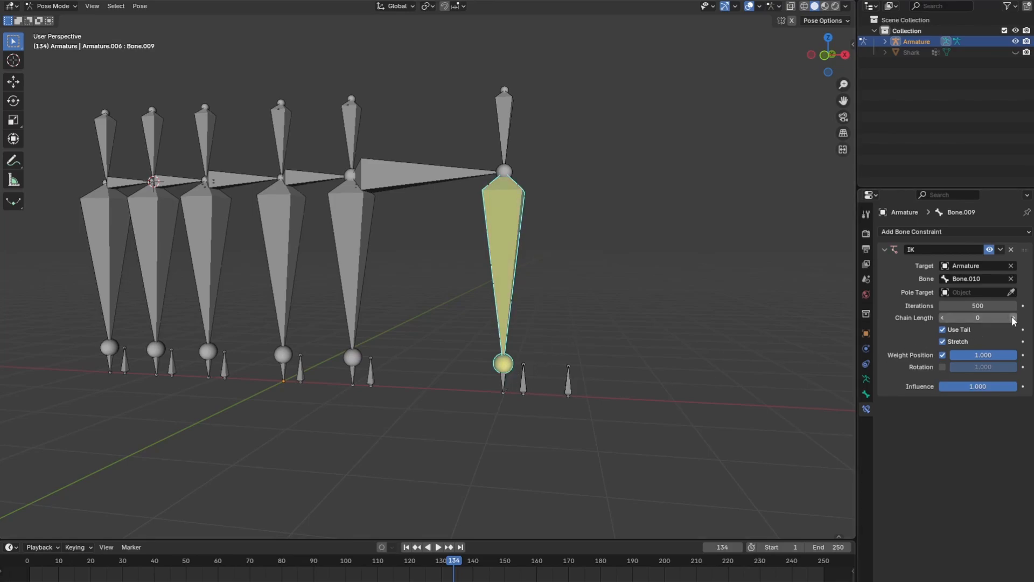
click(1013, 317)
Add an Inverse Kinematics constraint to the second set's long vertical bone, targeting Armature bone Bone.006 with chain length 2
click(351, 238)
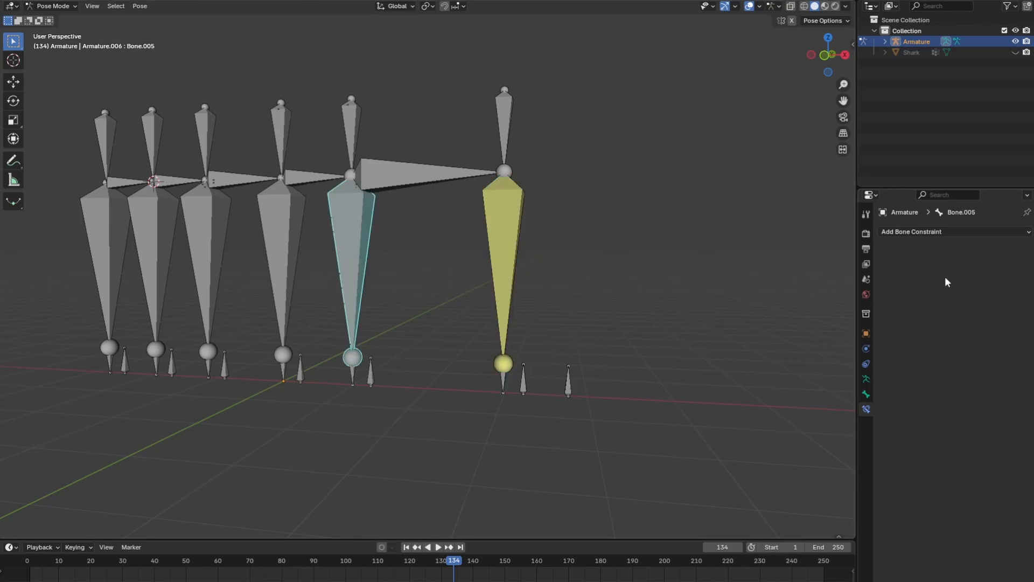
click(948, 231)
click(910, 286)
click(1011, 266)
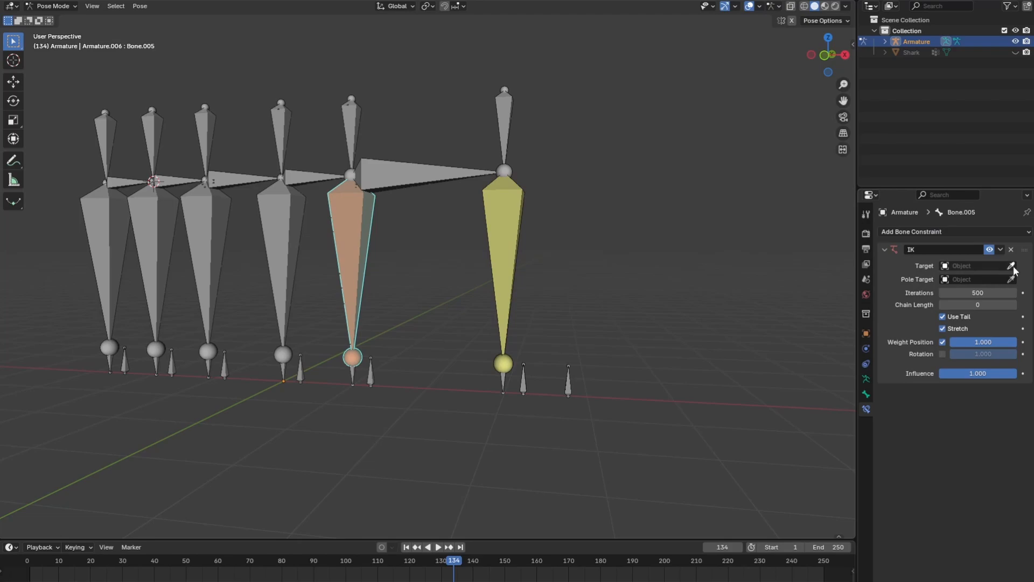
click(370, 371)
shift+middle_drag(306, 288, 412, 289)
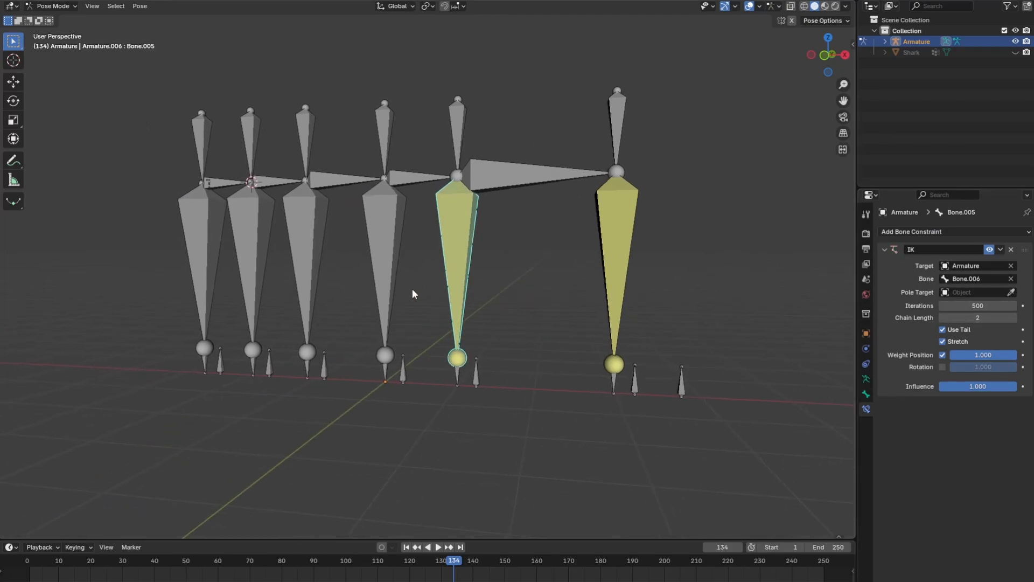
Add an Inverse Kinematics constraint to the third set's long vertical bone, targeting Armature bone Bone.002 with chain length 2
click(389, 264)
click(943, 232)
click(936, 286)
click(1011, 265)
click(403, 266)
click(1011, 279)
click(394, 366)
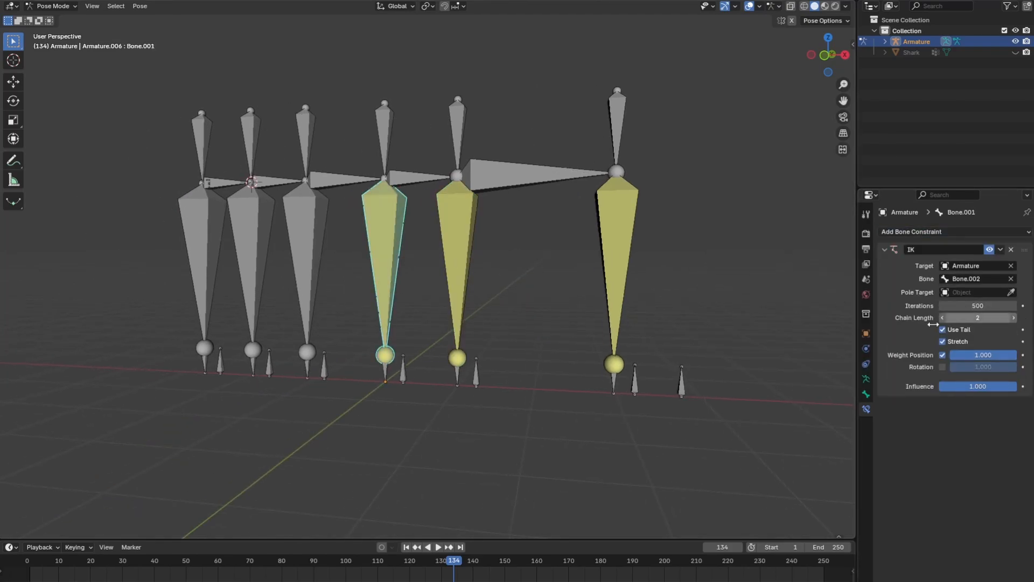
Add an Inverse Kinematics constraint to the fourth set's long vertical bone, target Armature bone Bone.014 and increase the chain length
click(305, 259)
click(942, 232)
click(910, 286)
click(1011, 266)
click(323, 245)
click(1012, 279)
click(309, 369)
click(1013, 319)
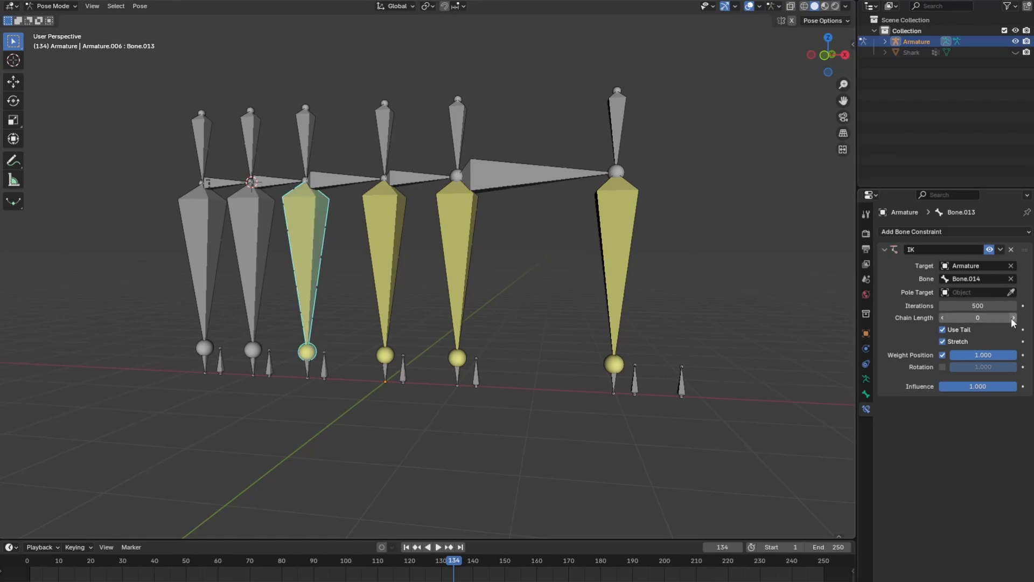
Add an Inverse Kinematics constraint to the fifth set's long vertical bone, targeting Armature bone Bone.018
shift+middle_drag(244, 264, 308, 256)
click(309, 257)
click(945, 232)
click(937, 287)
click(1012, 265)
click(461, 259)
click(1011, 278)
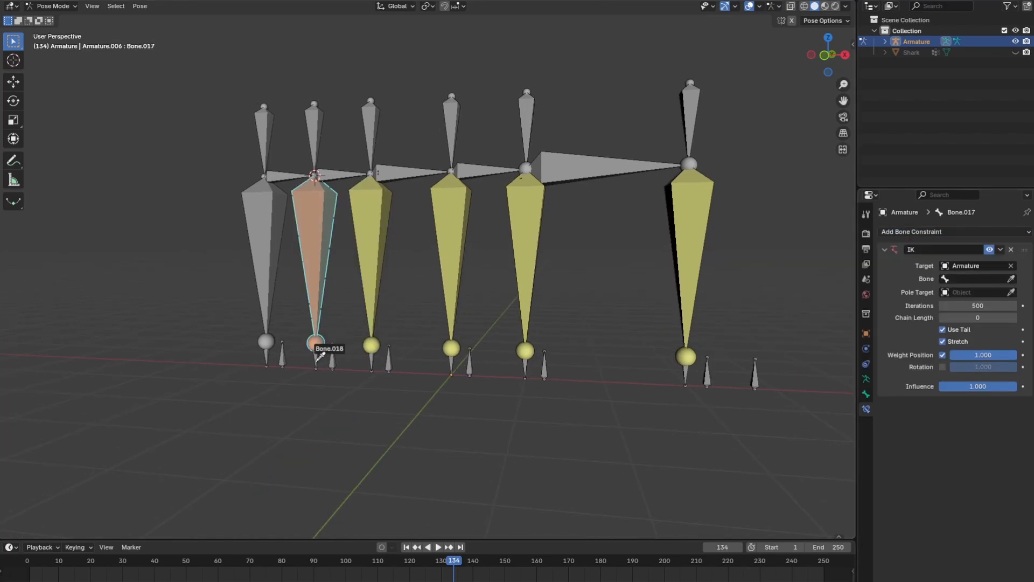
click(329, 355)
Add an Inverse Kinematics constraint to the rearmost long vertical bone, target the short bone at its lower end and increase the chain length
click(264, 259)
click(927, 232)
click(986, 280)
click(1011, 266)
click(286, 276)
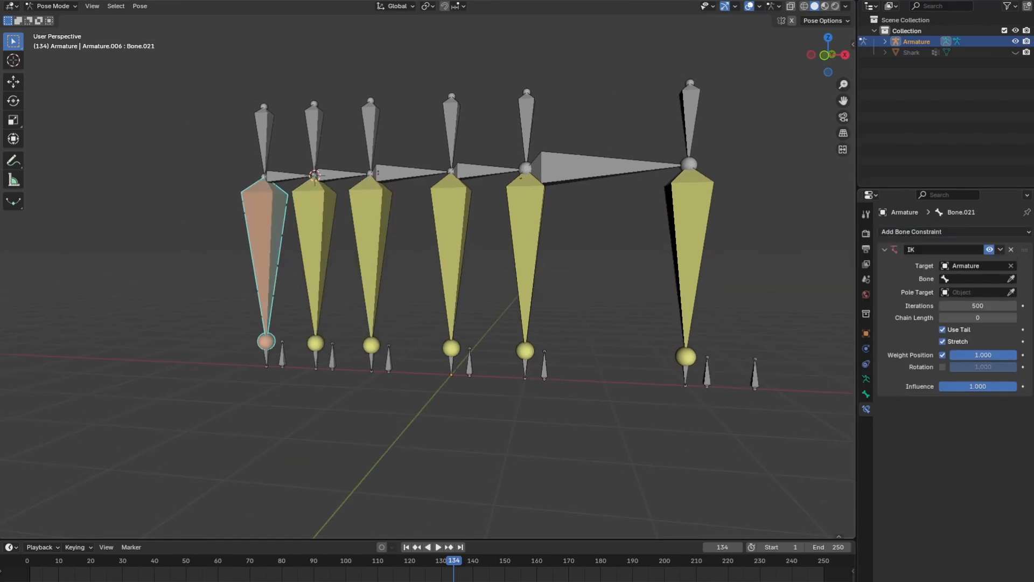
click(1011, 279)
click(281, 355)
click(1013, 318)
click(1013, 318)
Add an Inverse Kinematics constraint to the foremost horizontal bone, targeting Armature bone Bone.009 with chain length 1
shift+middle_drag(709, 321, 465, 264)
click(396, 232)
click(930, 237)
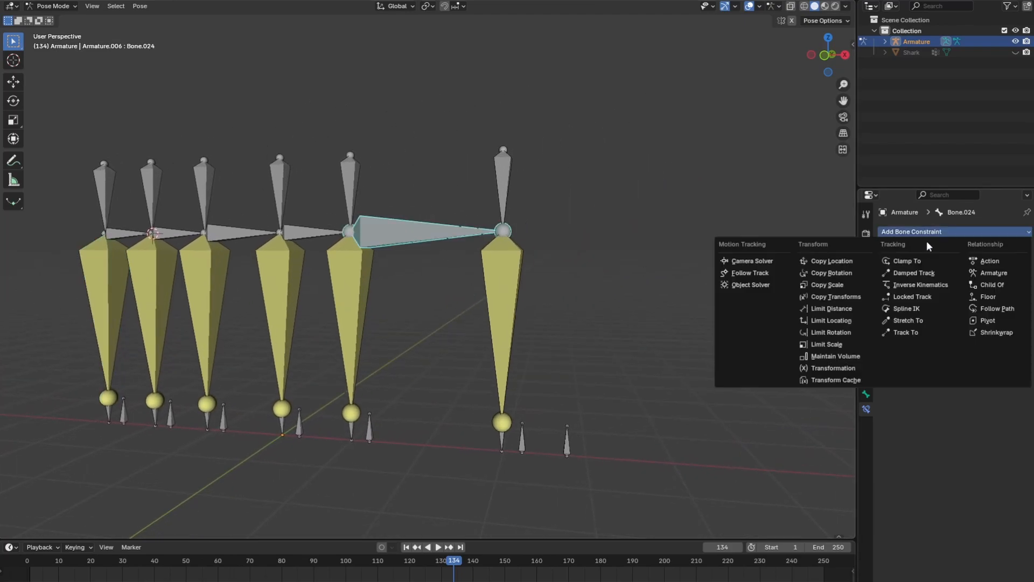
click(919, 282)
click(1011, 265)
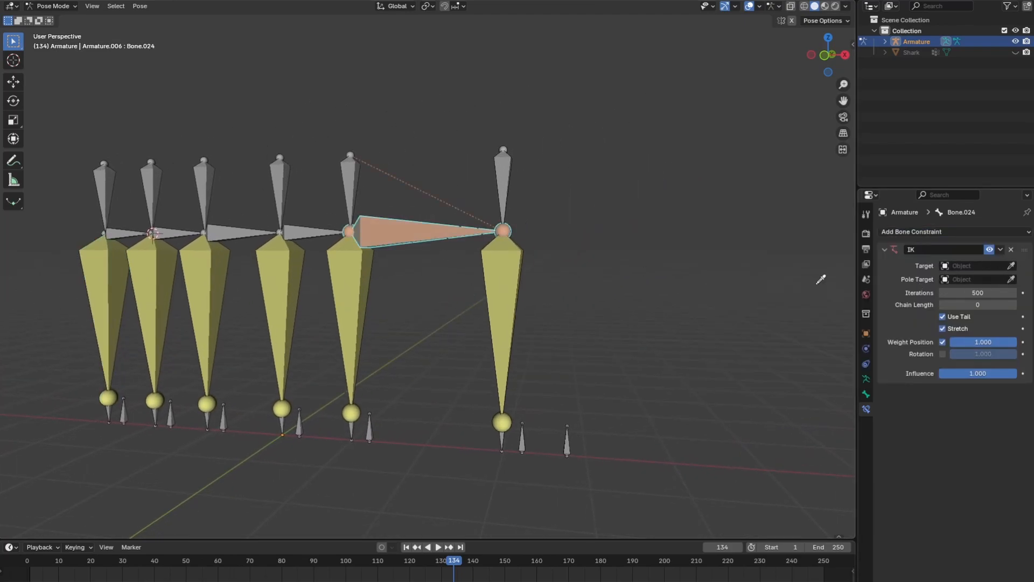
click(512, 264)
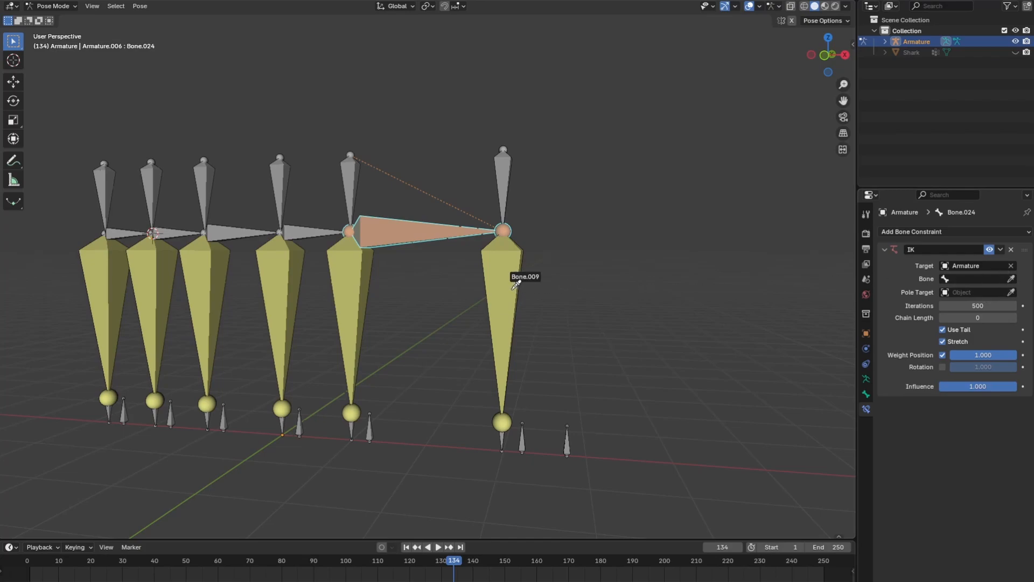
click(515, 286)
click(1013, 318)
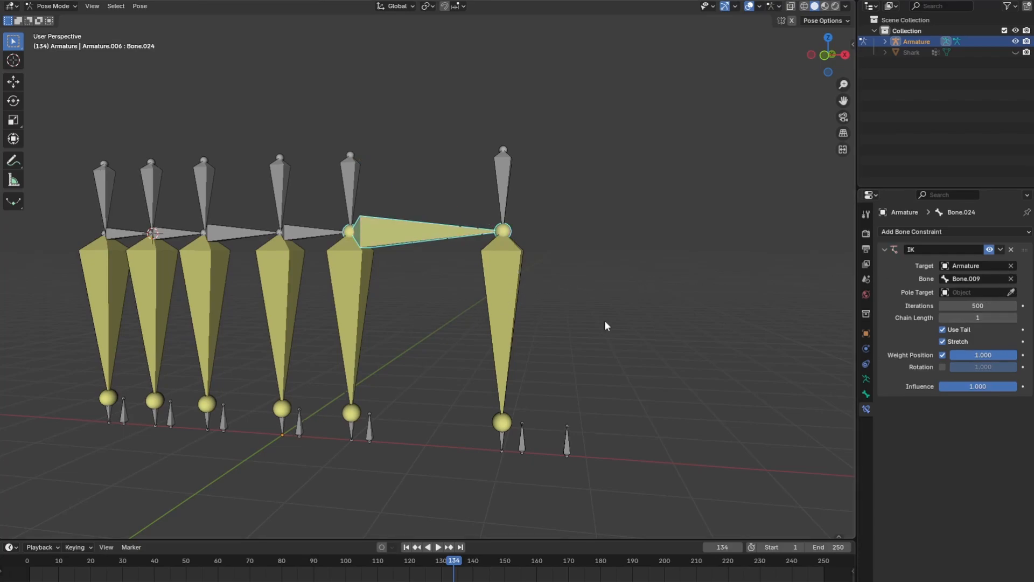
Add an Inverse Kinematics constraint to the second horizontal bone from the front, targeting Armature bone Bone.005 with chain length 1
ctrl+scroll(517, 323, up, 4)
click(429, 238)
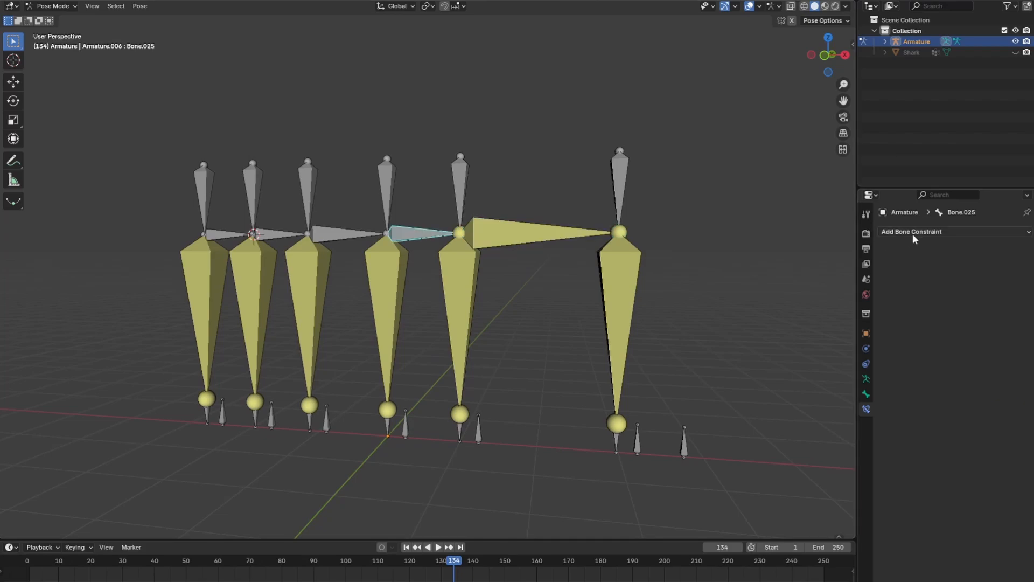
click(914, 231)
click(910, 289)
click(1011, 265)
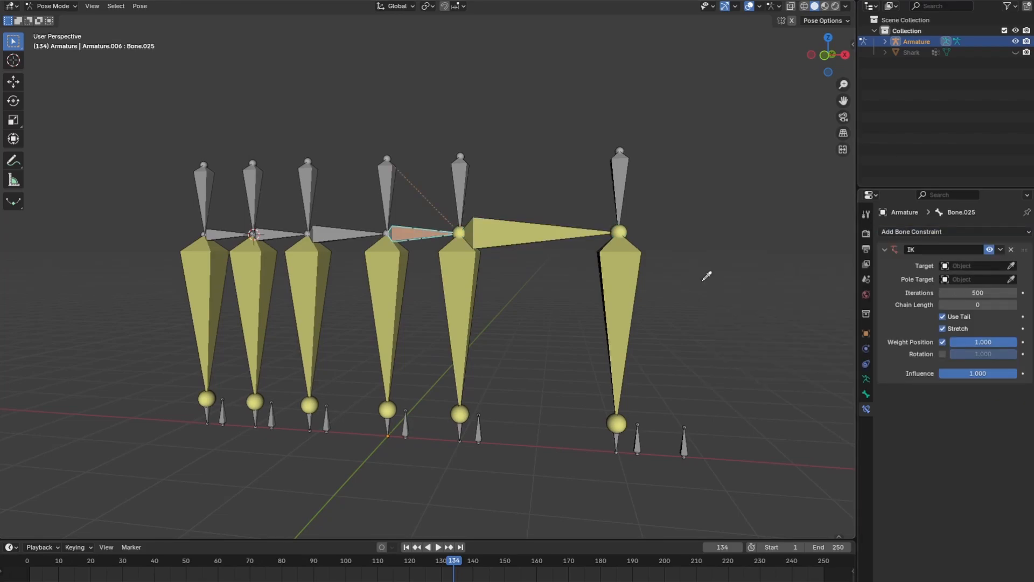
click(505, 271)
click(1011, 279)
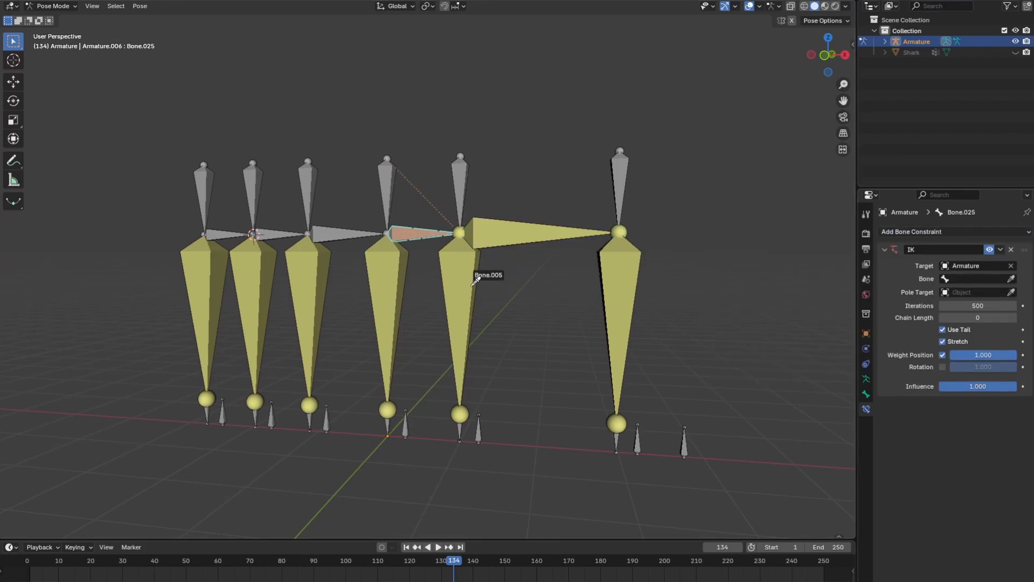
click(471, 271)
click(1012, 317)
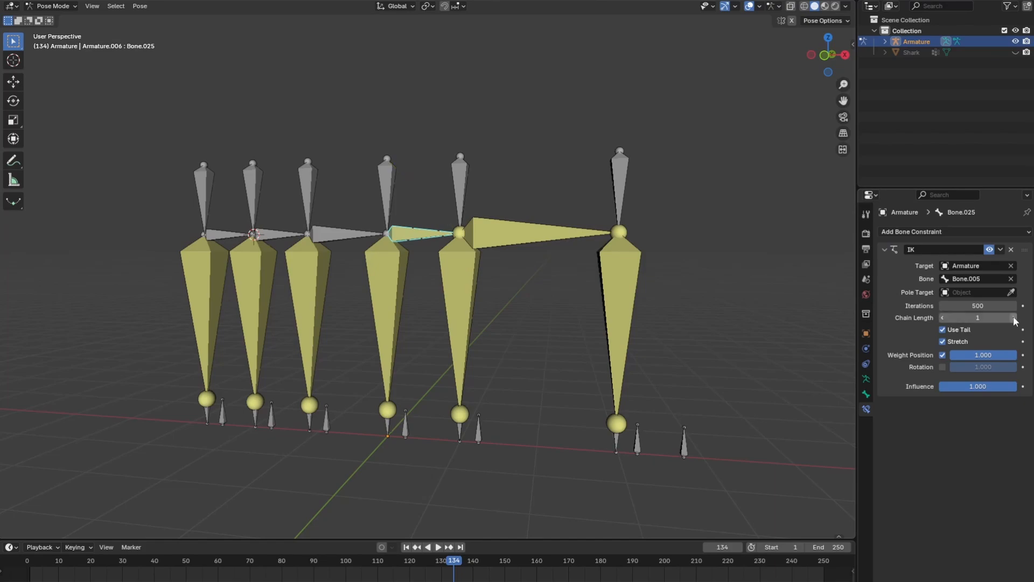
Add an Inverse Kinematics constraint to the third horizontal bone from the front, targeting Armature bone Bone.001 with chain length 1
middle_drag(590, 310, 564, 291)
click(380, 239)
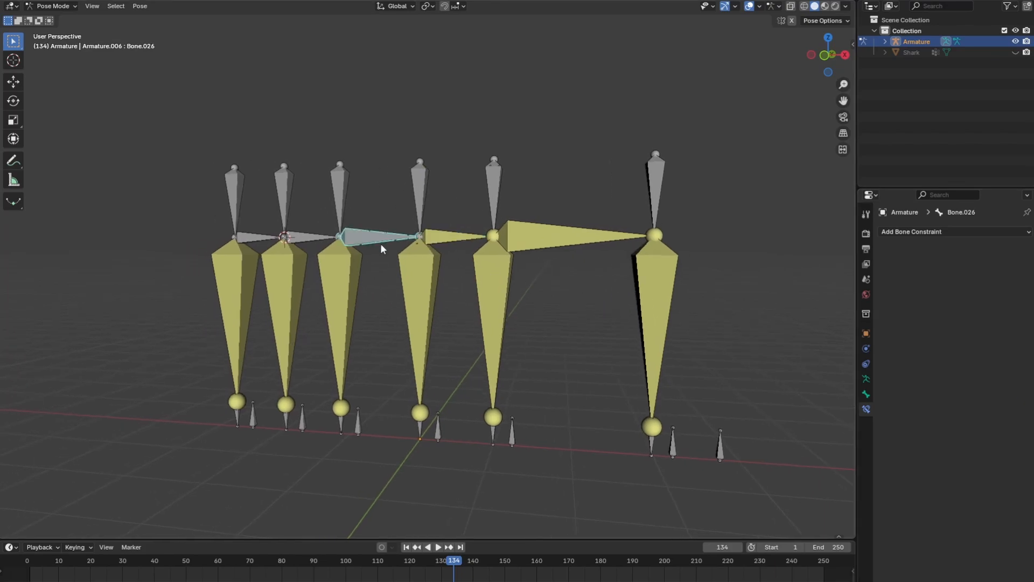
click(916, 233)
click(802, 288)
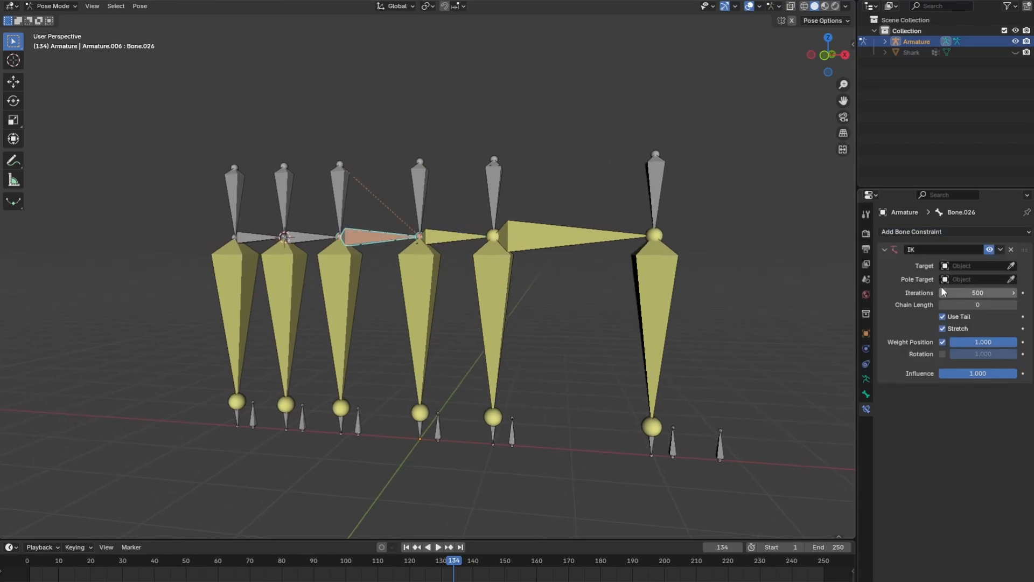
click(1011, 266)
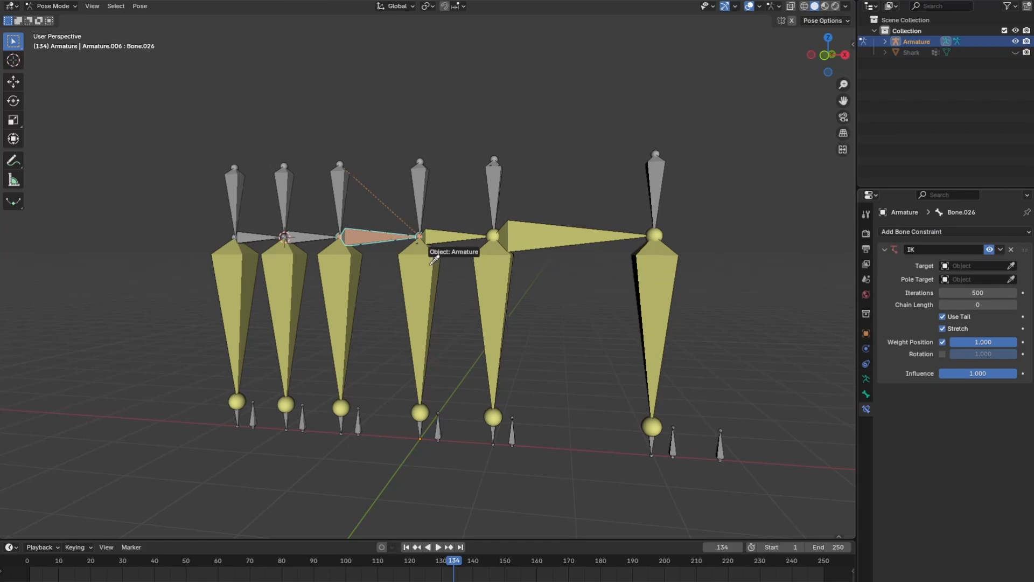
click(452, 260)
click(1011, 279)
click(431, 265)
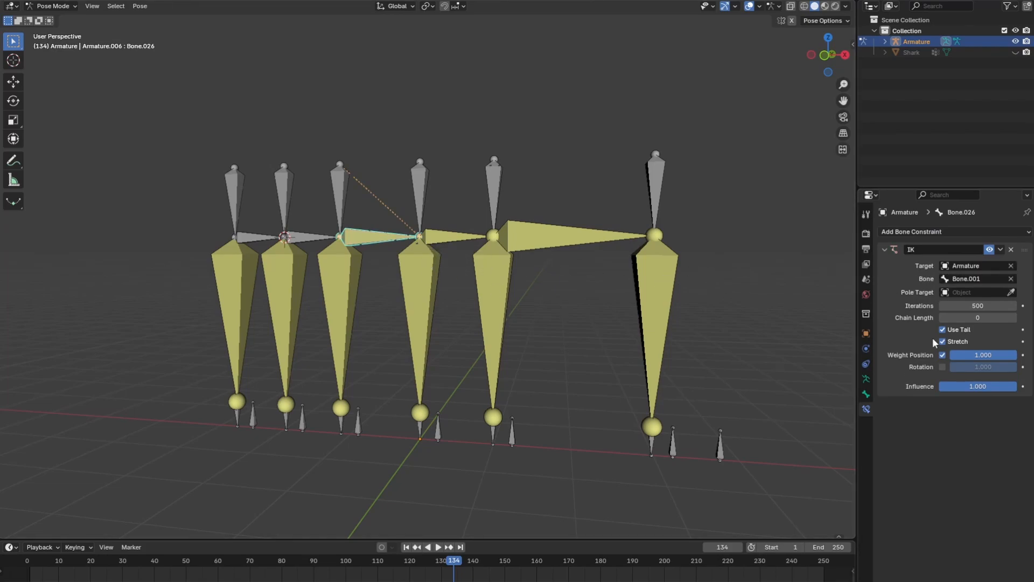
scroll(474, 285, left, 3)
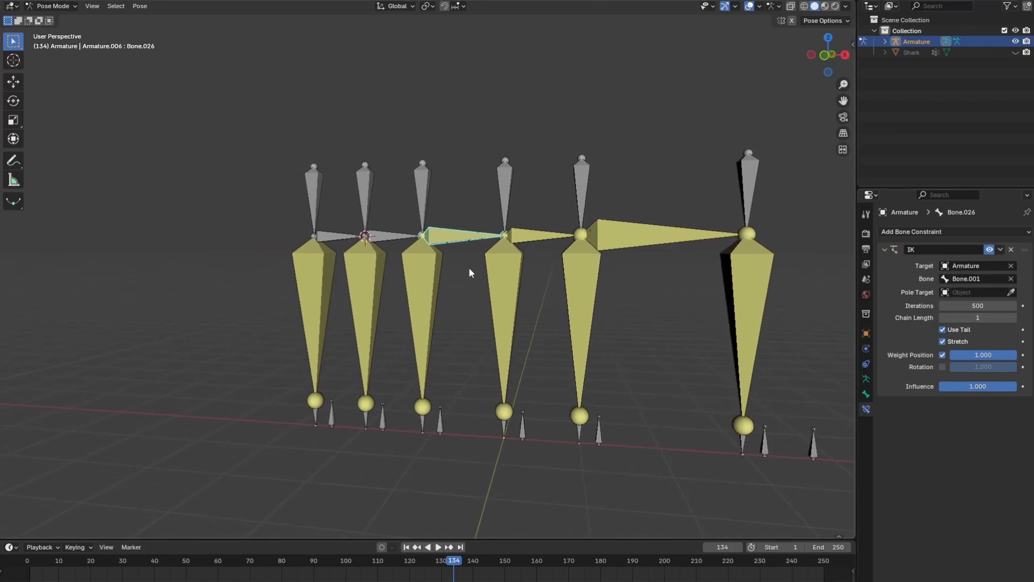
Add an Inverse Kinematics constraint to the fourth horizontal bone from the front, targeting Armature bone Bone.013 with chain length 1
click(389, 242)
click(911, 231)
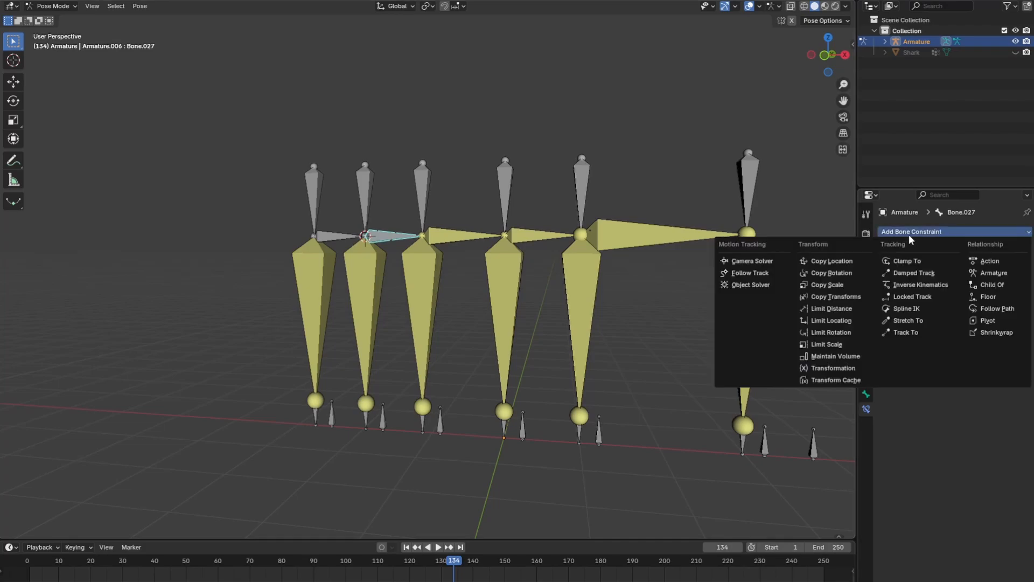
click(915, 286)
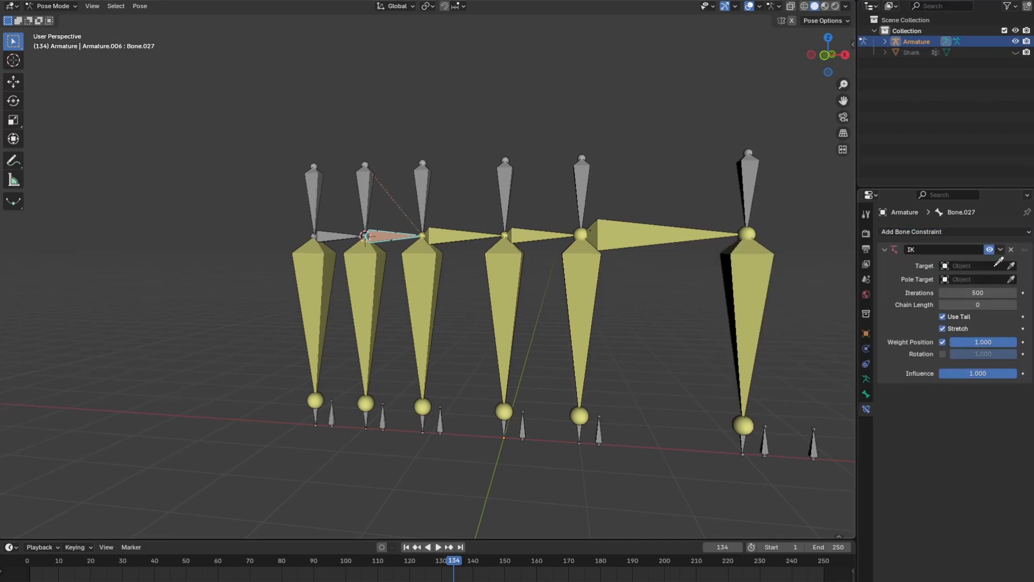
click(450, 252)
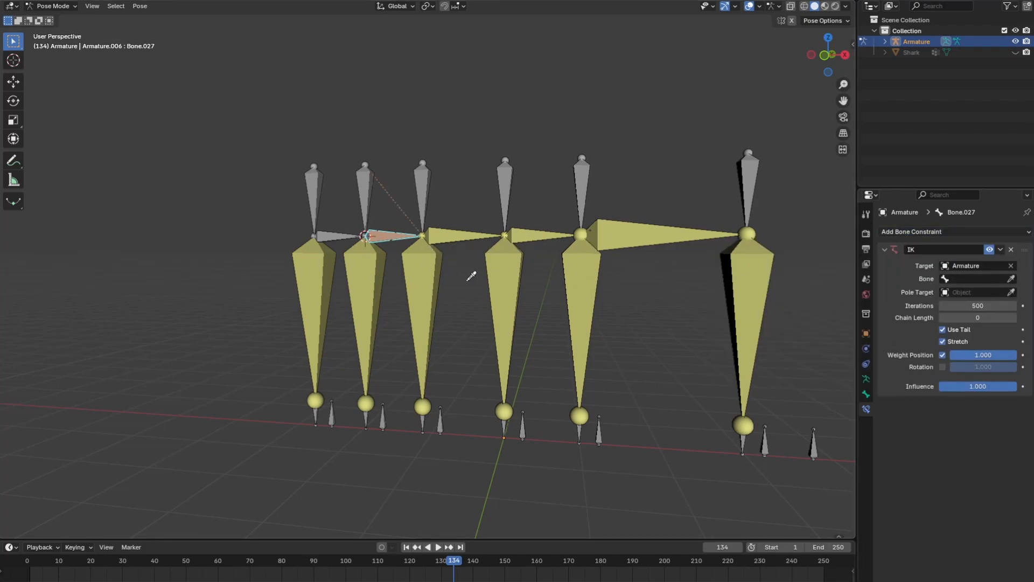
click(431, 269)
click(1013, 317)
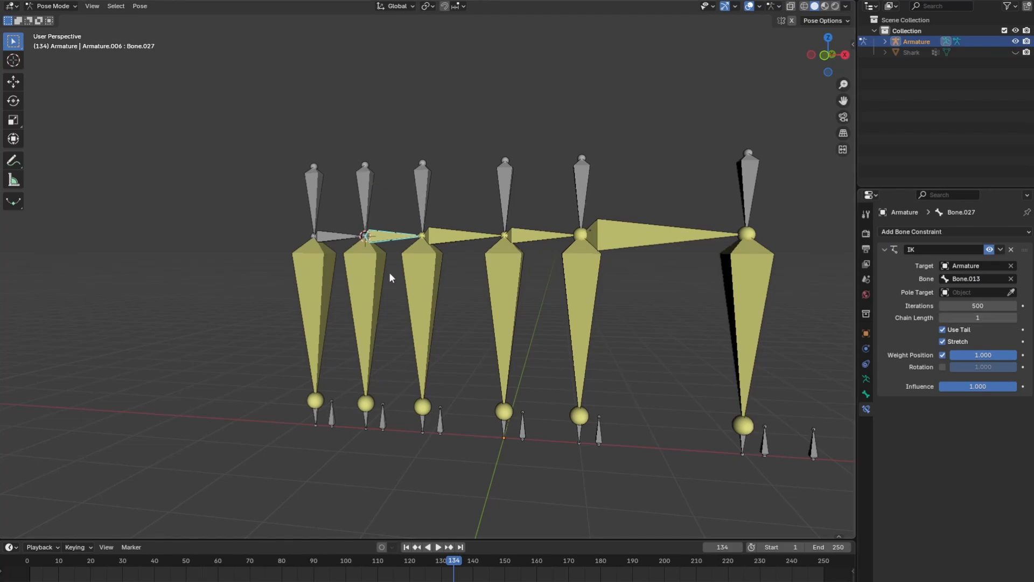
Add an Inverse Kinematics constraint to the rearmost horizontal bone, targeting Armature bone Bone.017 with chain length 1
click(343, 241)
click(931, 237)
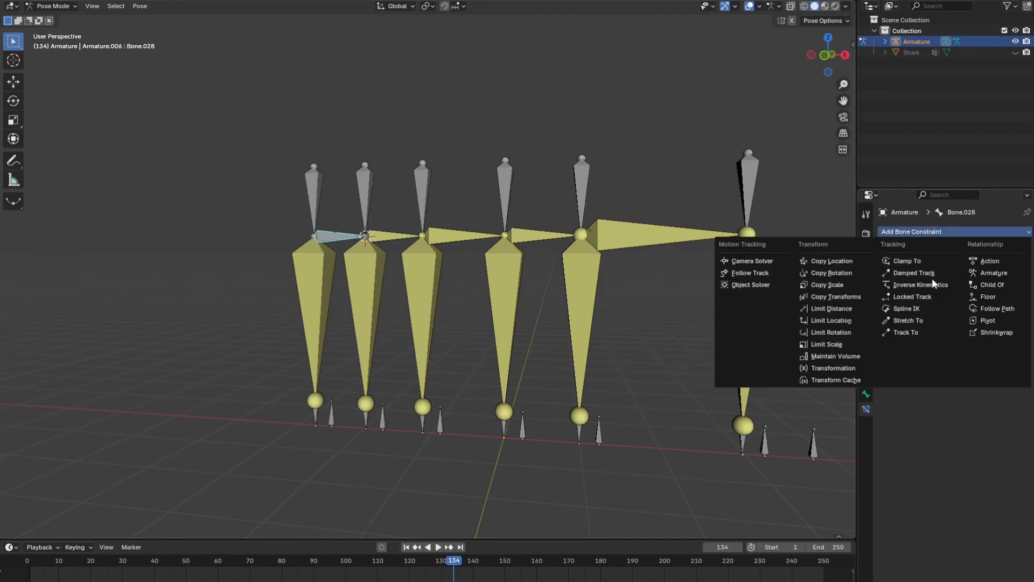
click(935, 285)
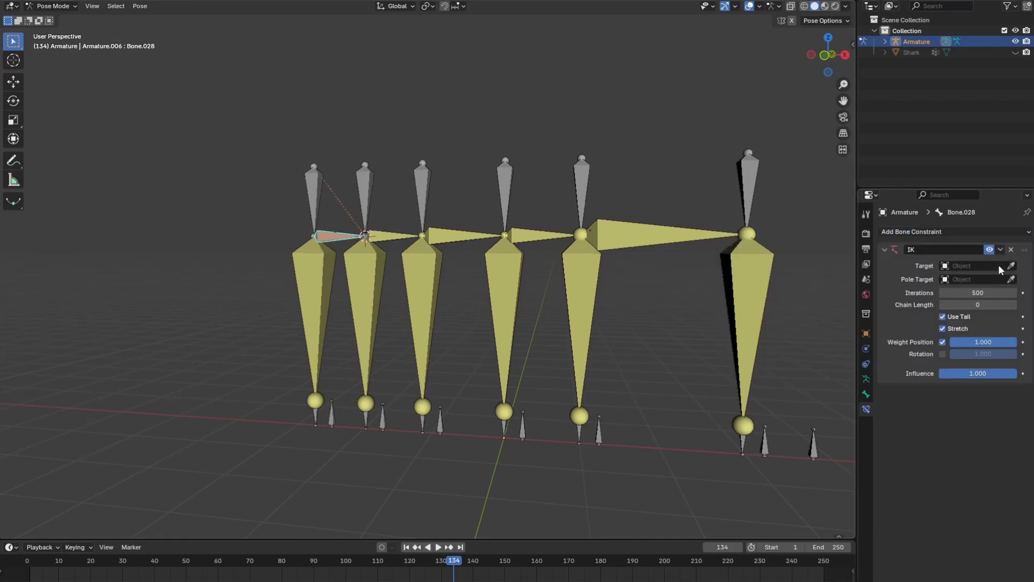
click(355, 276)
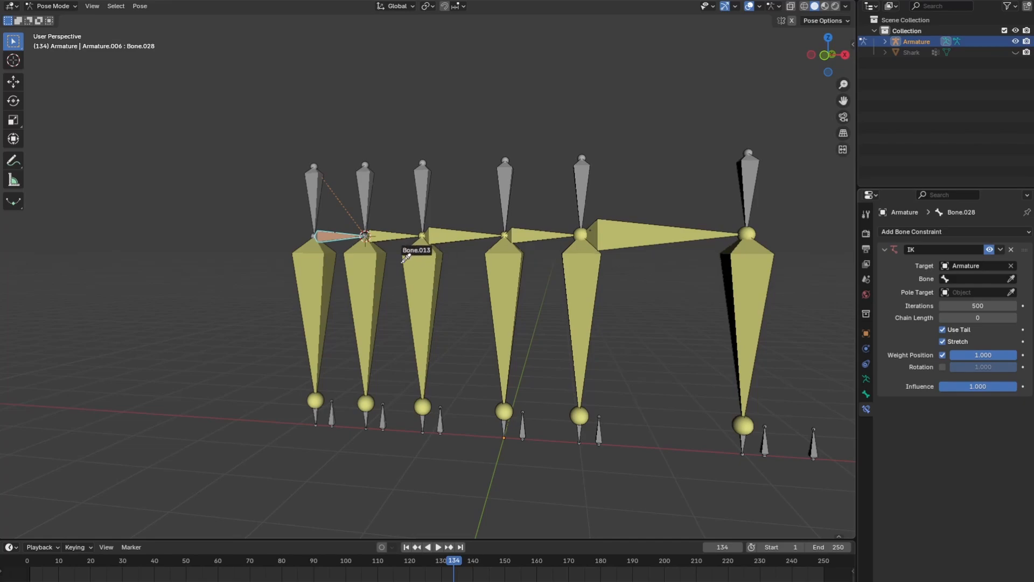
click(370, 254)
click(1013, 318)
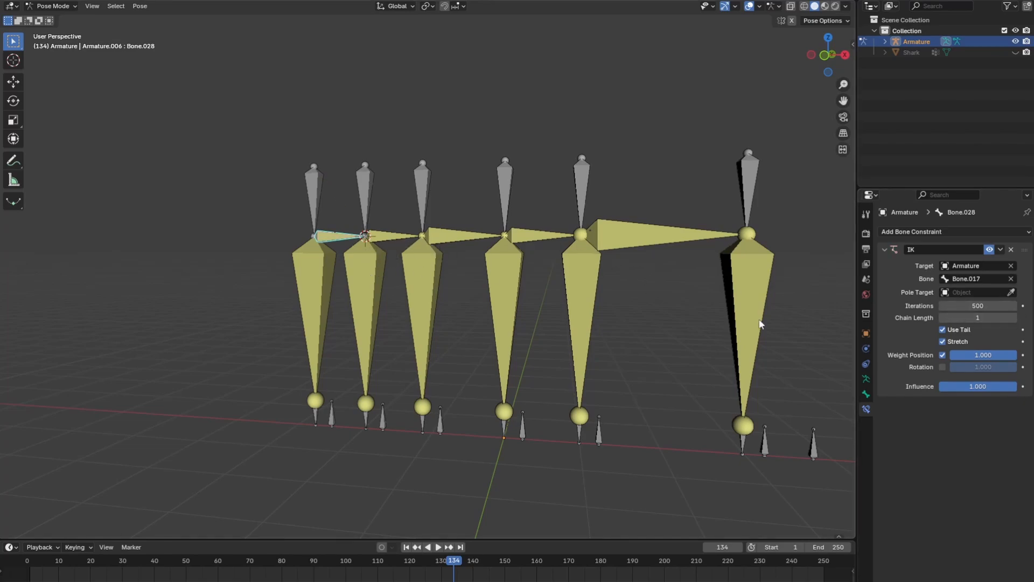
Set the IK Stretch to 1.000 on each of the five horizontal bones, from the foremost to the rearmost
shift+middle_drag(525, 316, 476, 332)
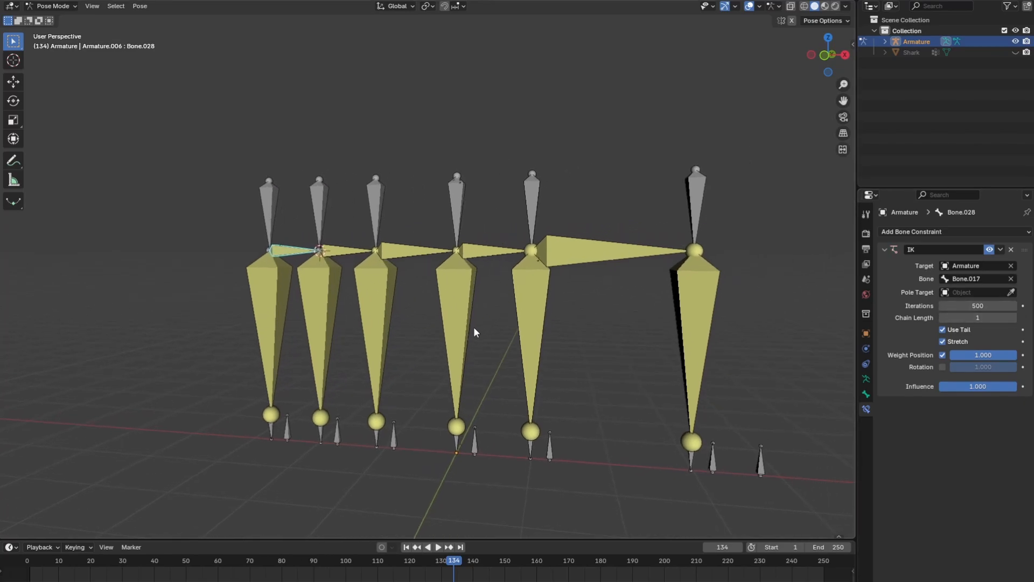
click(609, 264)
click(866, 394)
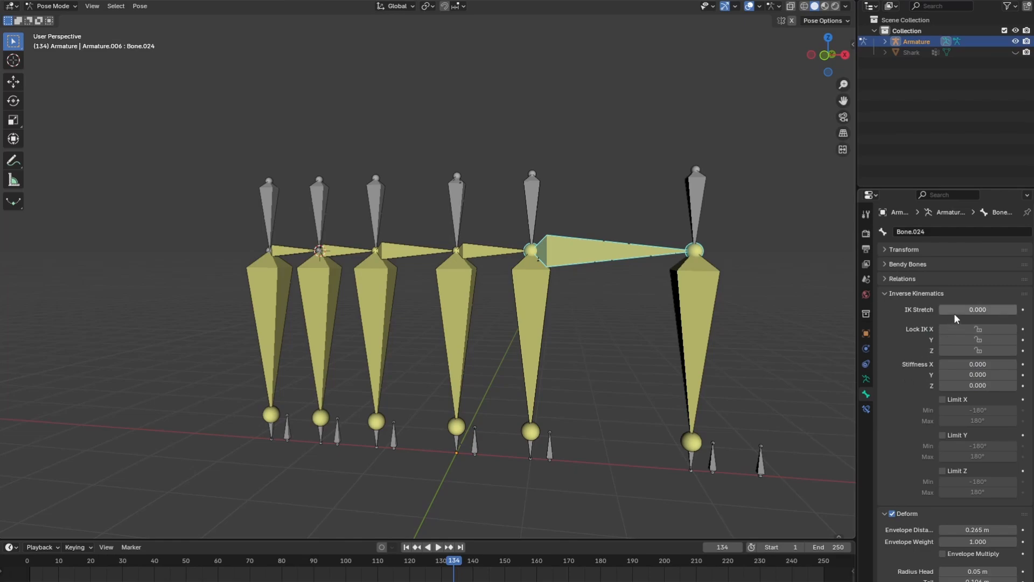
click(493, 250)
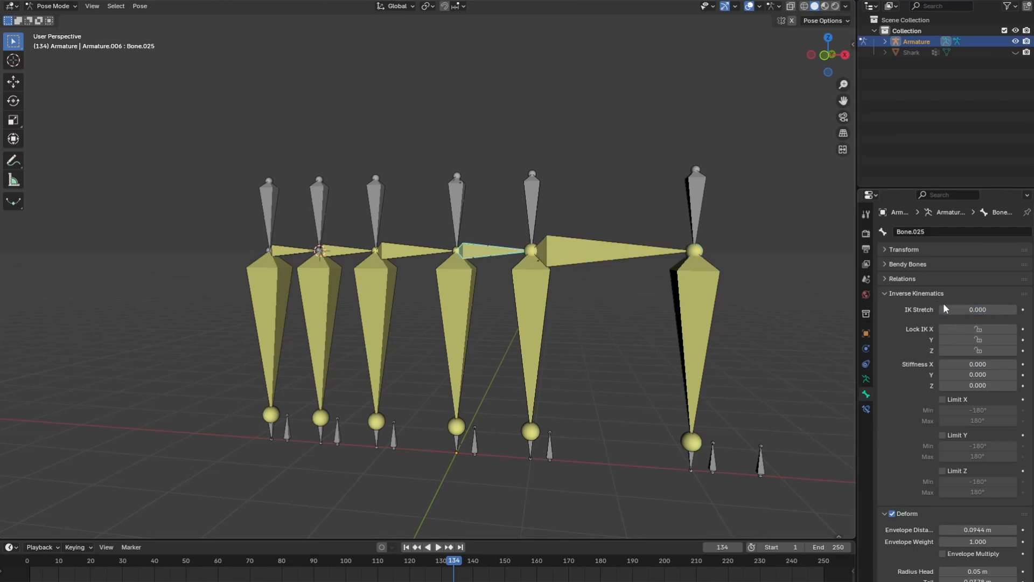
drag(944, 309, 1018, 309)
click(424, 255)
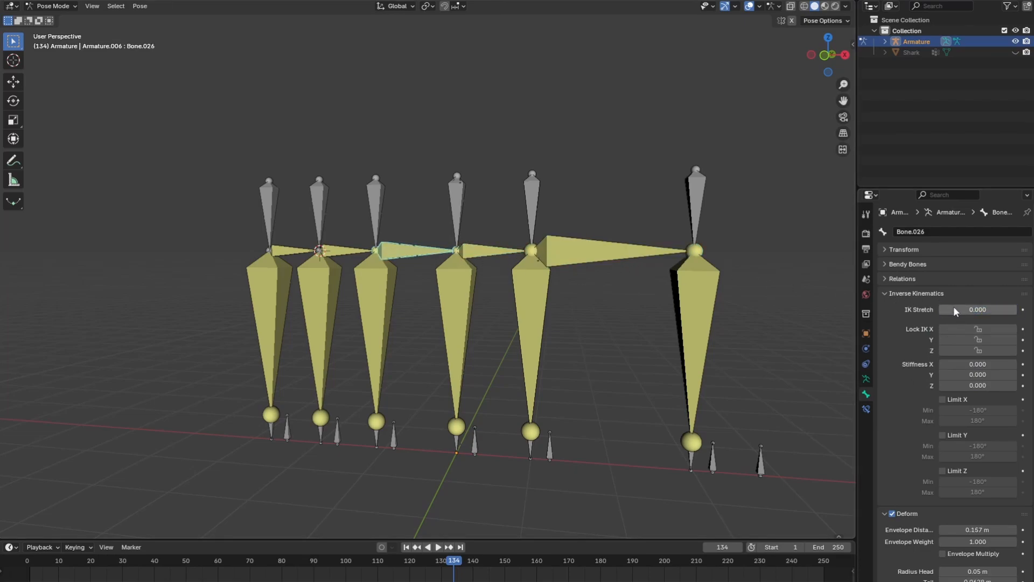
click(345, 255)
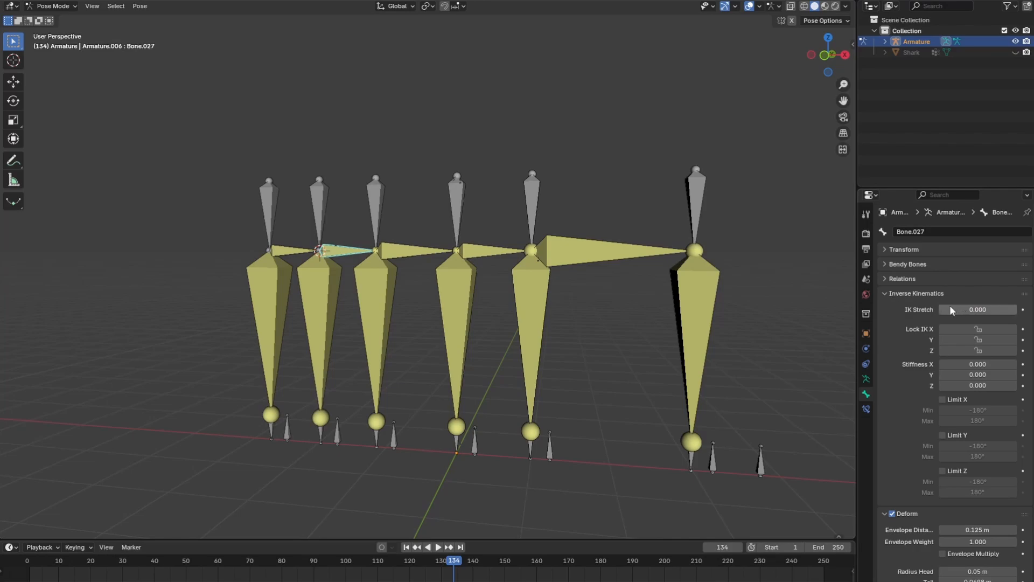
click(292, 255)
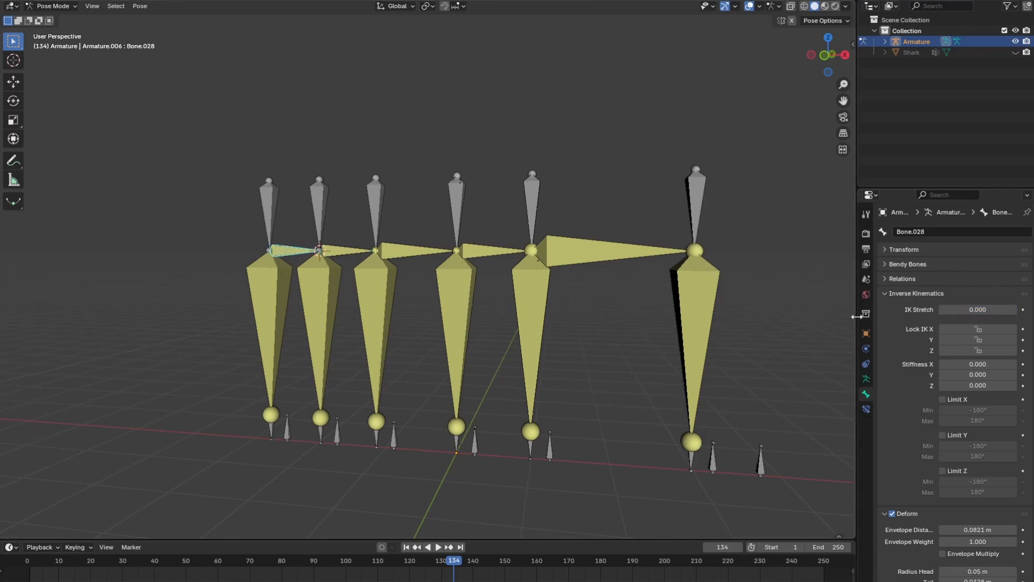
Set IK Stretch to 1.000 and lock IK X on the upper vertical bones of the three front sets
click(694, 210)
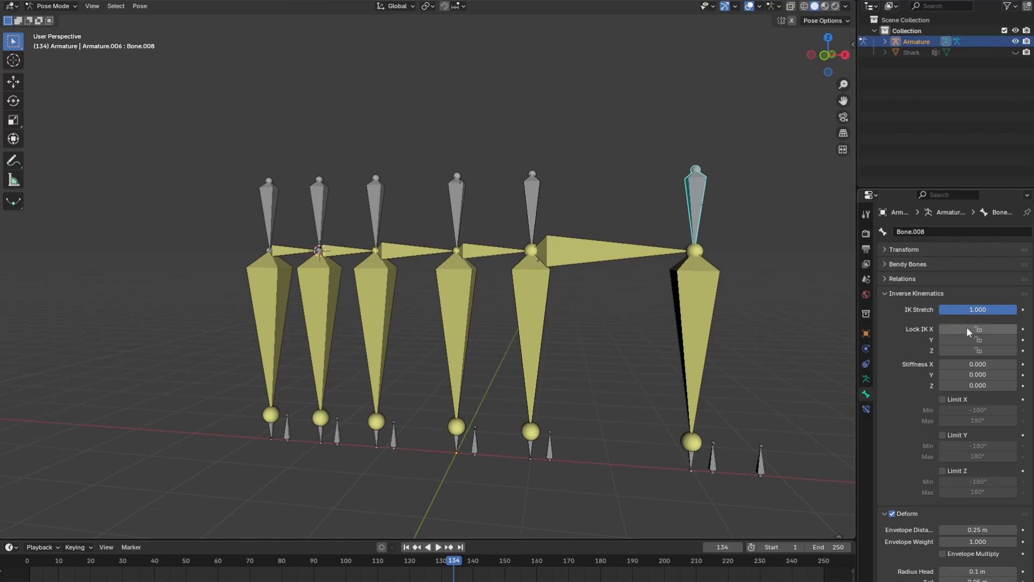
click(534, 210)
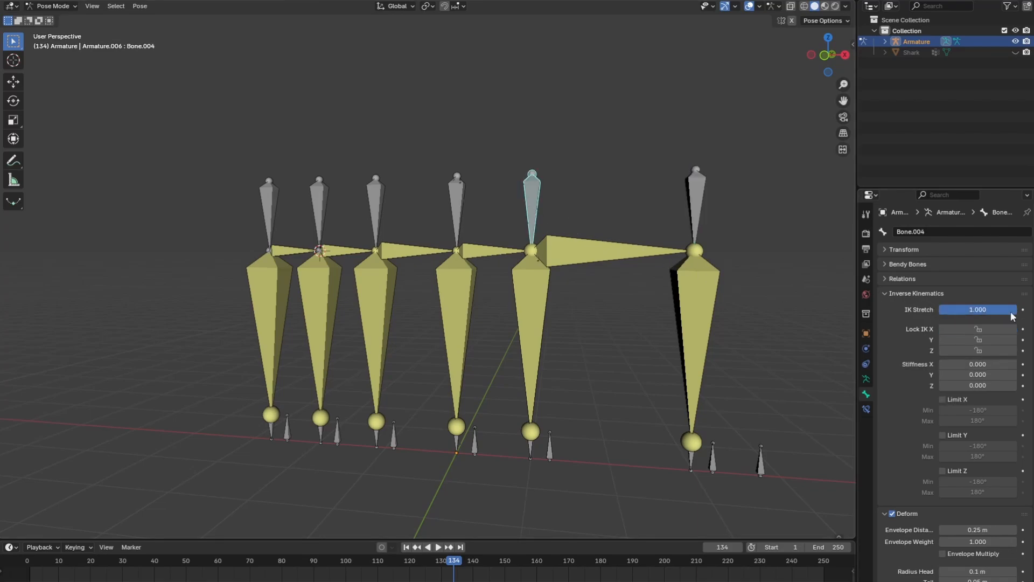
click(997, 329)
click(464, 214)
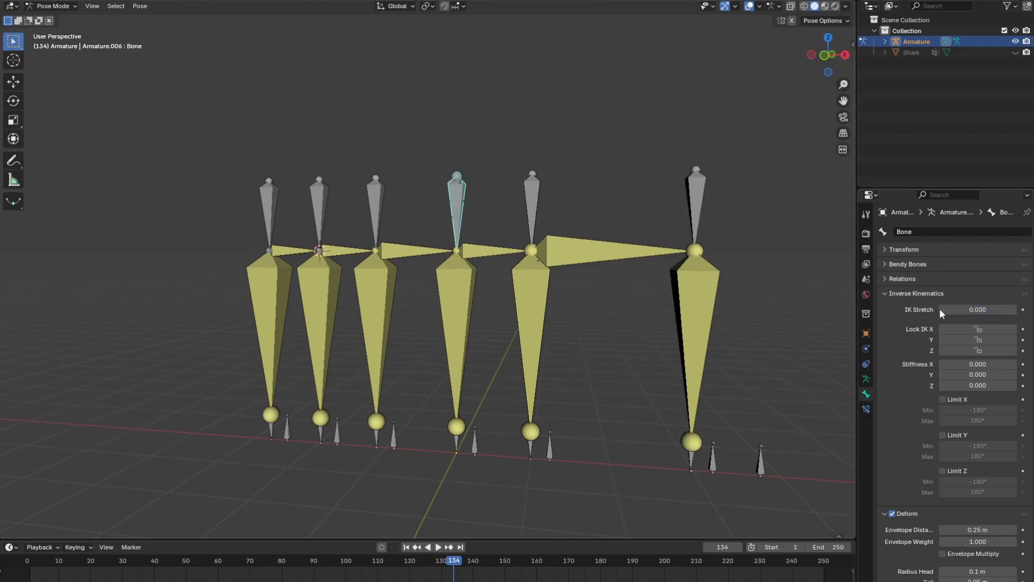
drag(942, 312, 1023, 310)
click(978, 330)
Set IK Stretch to 1.000 and lock IK X on the upper vertical bones of the three rear sets
click(380, 212)
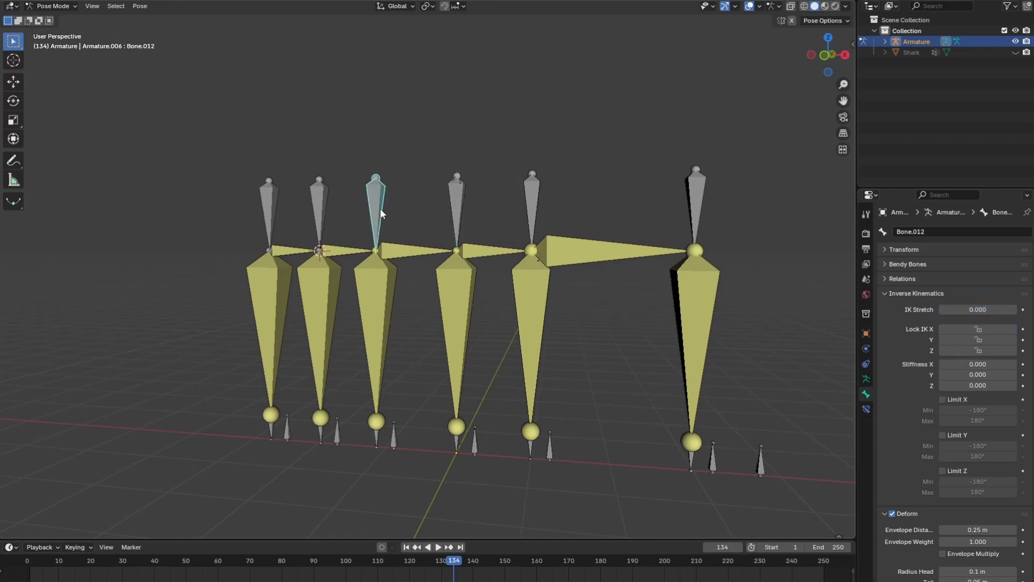
drag(942, 310, 1021, 311)
click(978, 329)
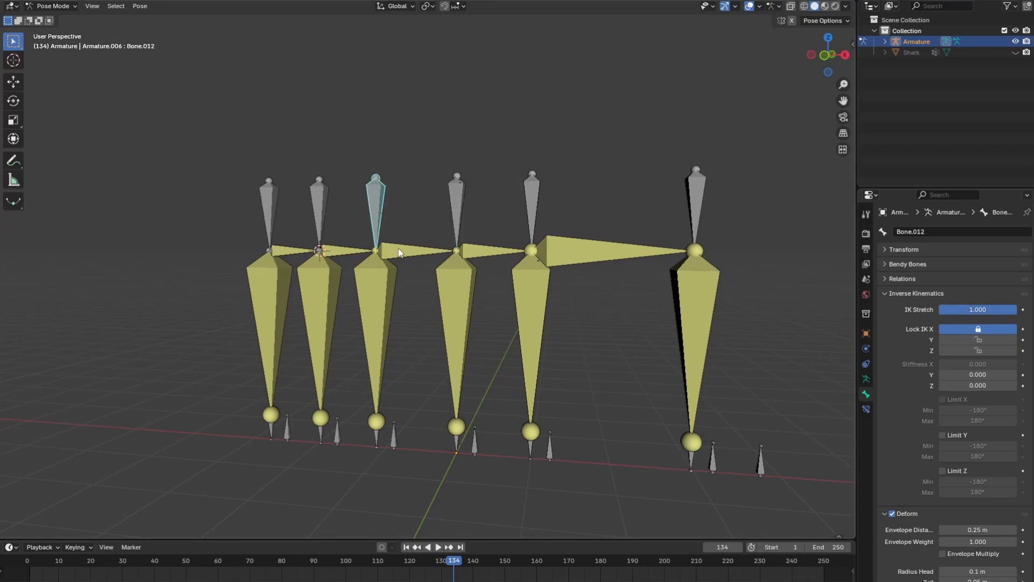
click(324, 214)
drag(942, 311, 1020, 311)
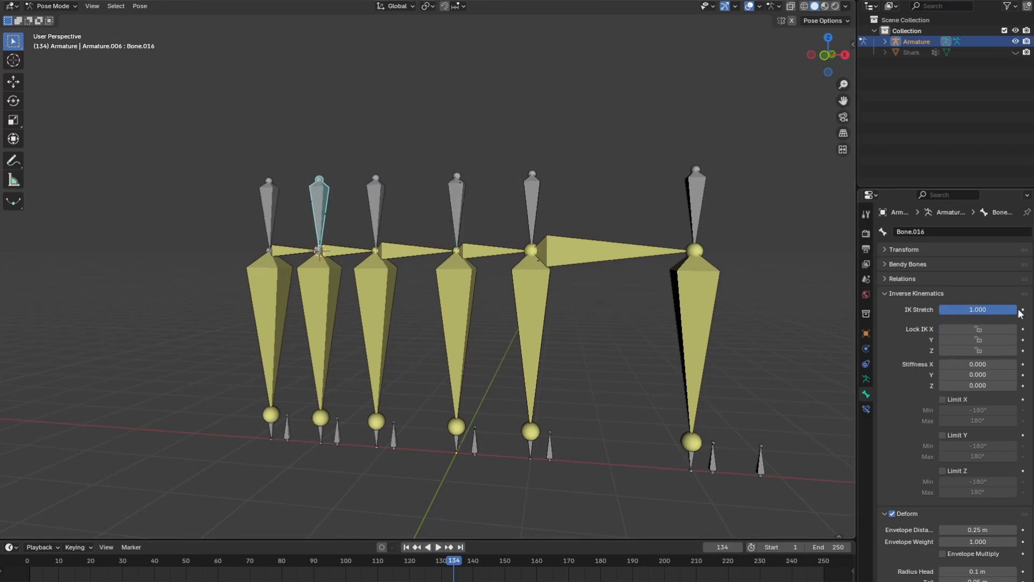
click(991, 328)
click(270, 210)
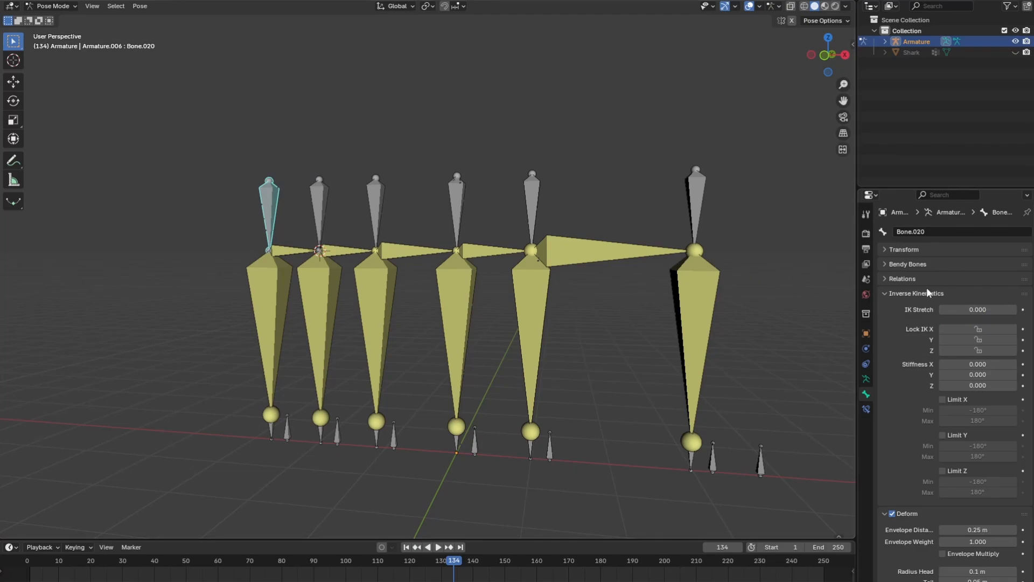
drag(941, 310, 1021, 311)
click(1002, 328)
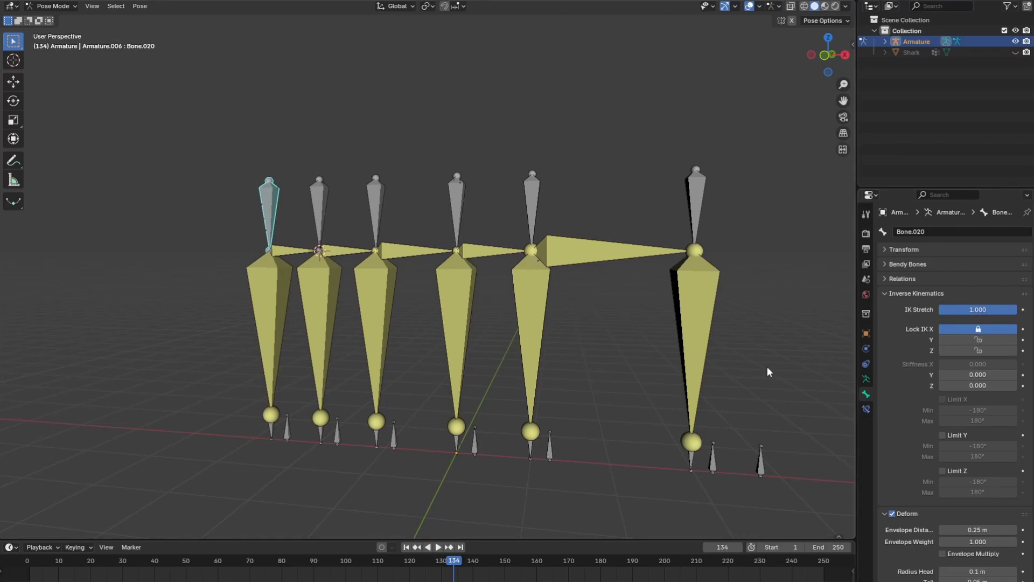
Set the rotation mode of the separate control bone in front of the rig to XYZ Euler
key(KP_1)
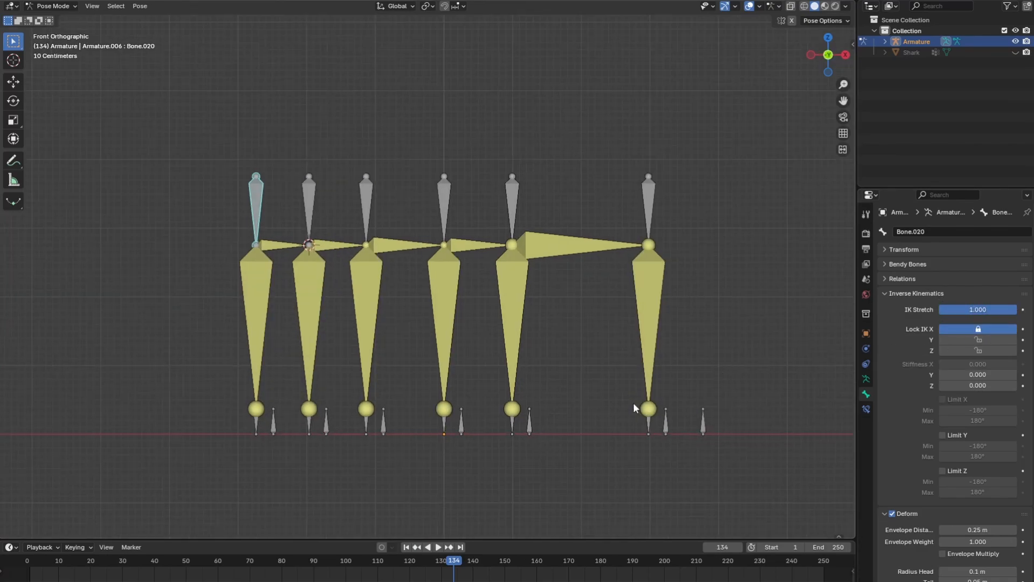
shift+middle_drag(634, 403, 538, 388)
click(604, 407)
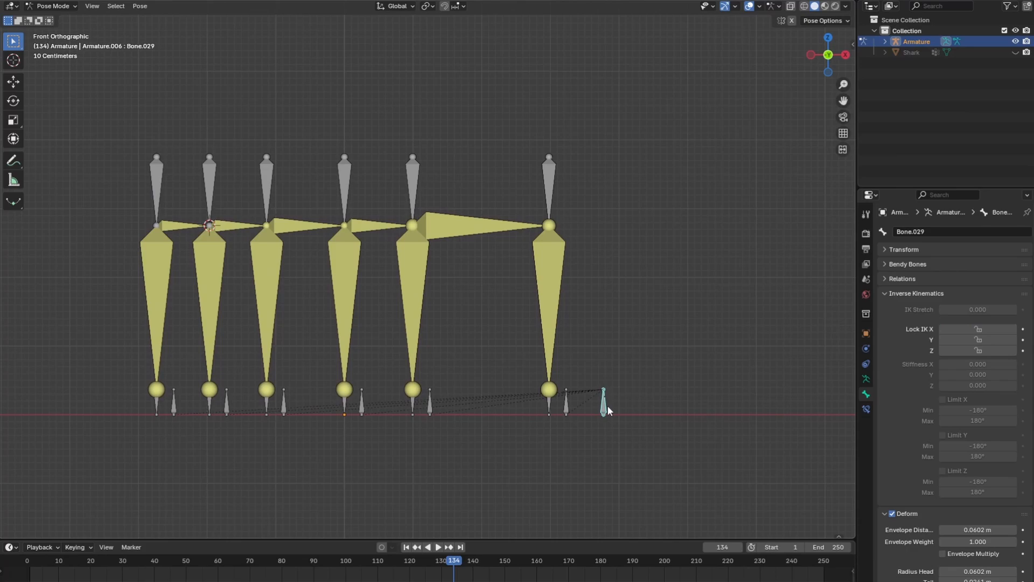
key(n)
click(767, 151)
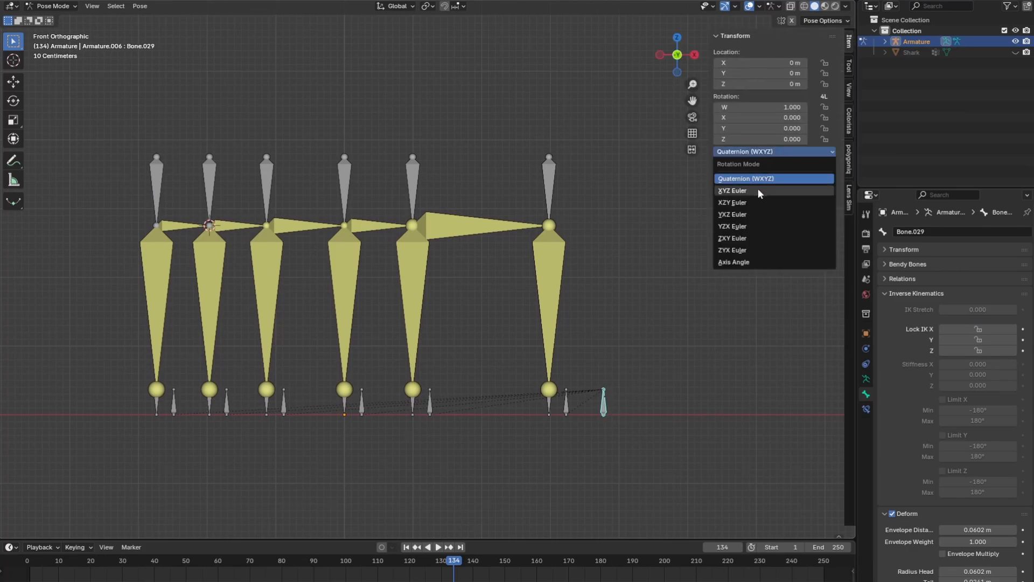
click(760, 191)
Test the rig by rotating the control bone about the X axis, then cancel the rotation
key(r)
key(x)
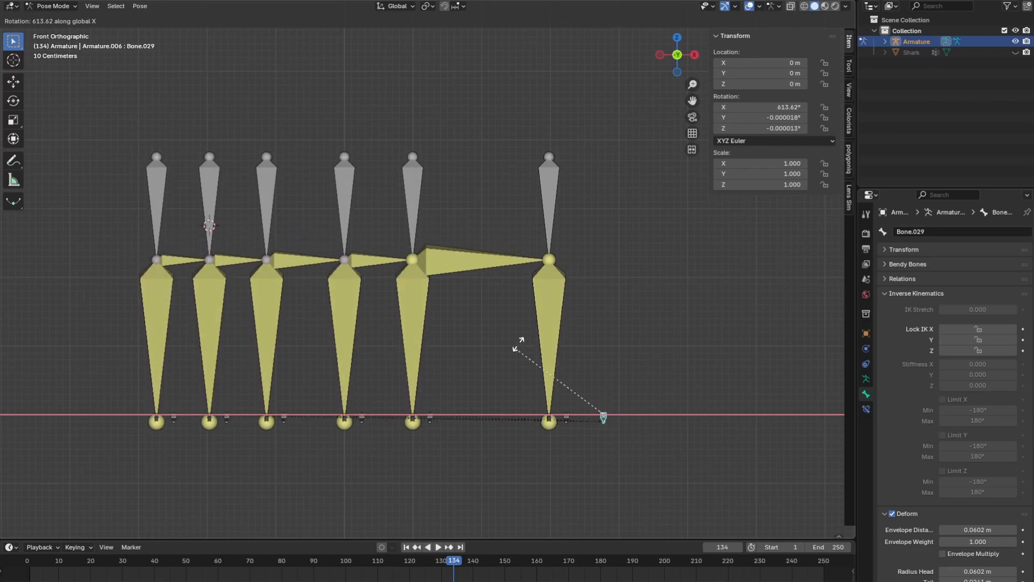
key(Escape)
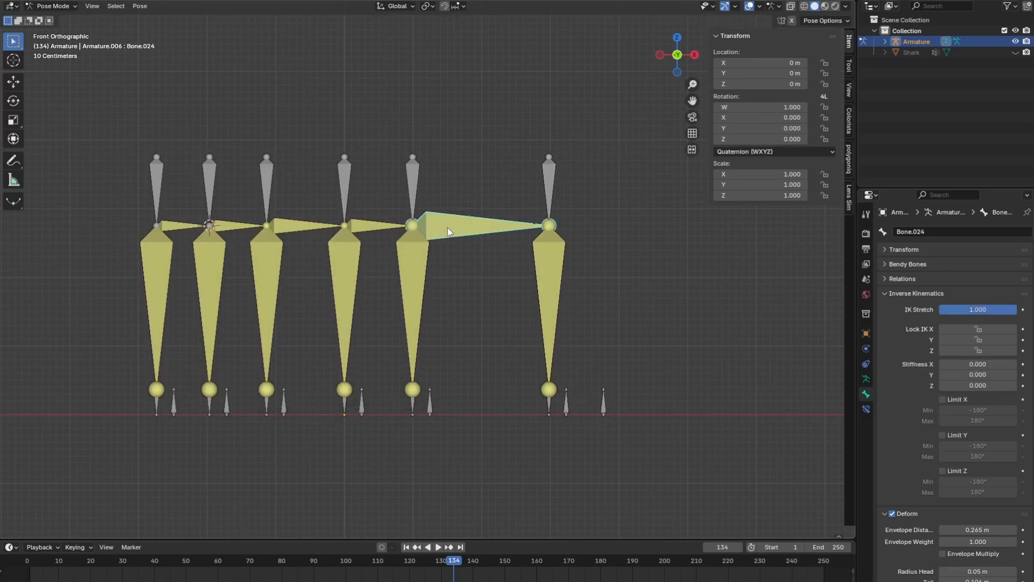
Unhide the Shark mesh in Object Mode and parent it to the armature with automatic weights
key(ctrl+Tab)
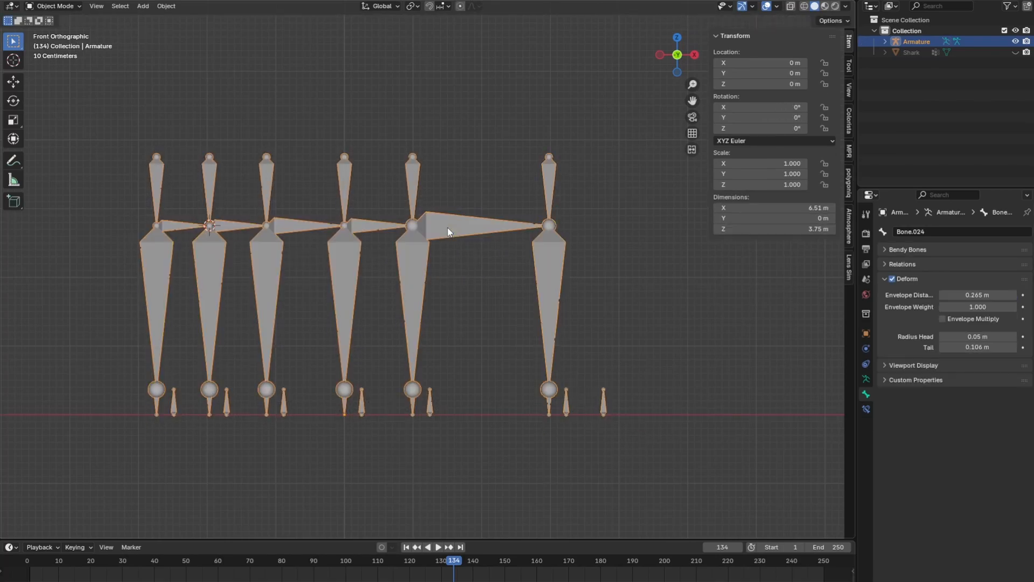
click(1015, 53)
shift+middle_drag(461, 315, 525, 315)
click(535, 222)
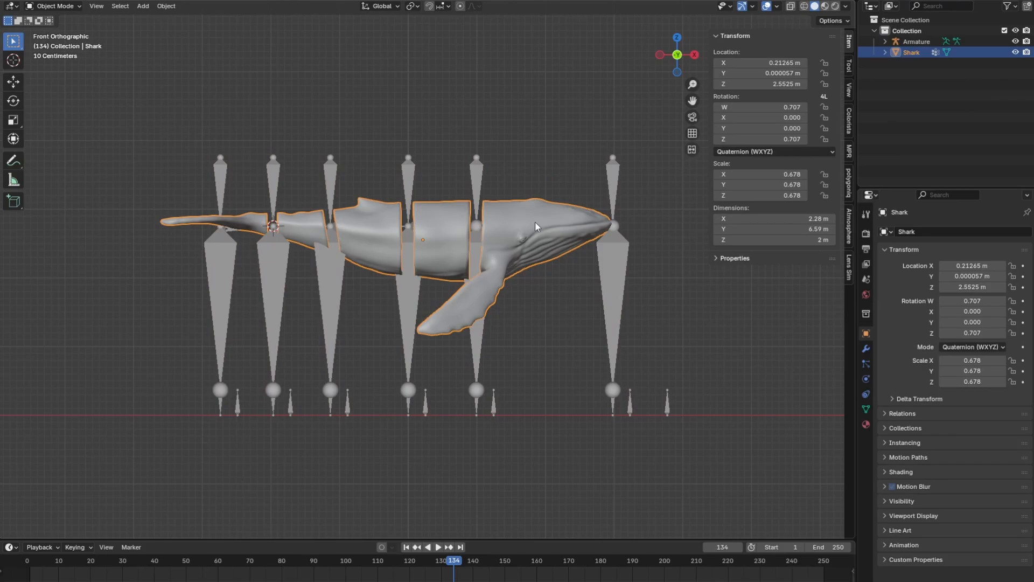
shift+click(414, 299)
right_click(414, 299)
mouse_move(414, 299)
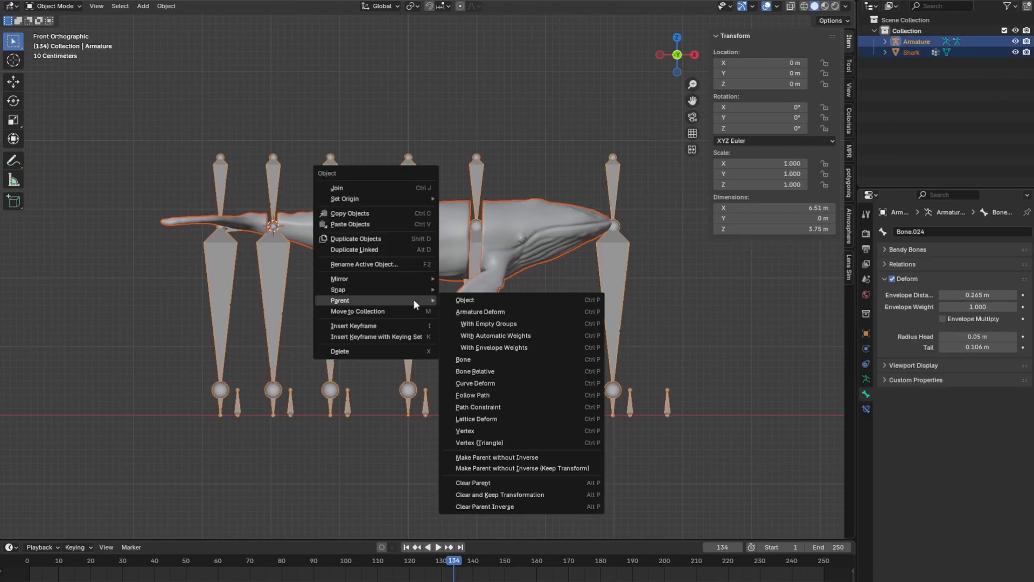
click(494, 335)
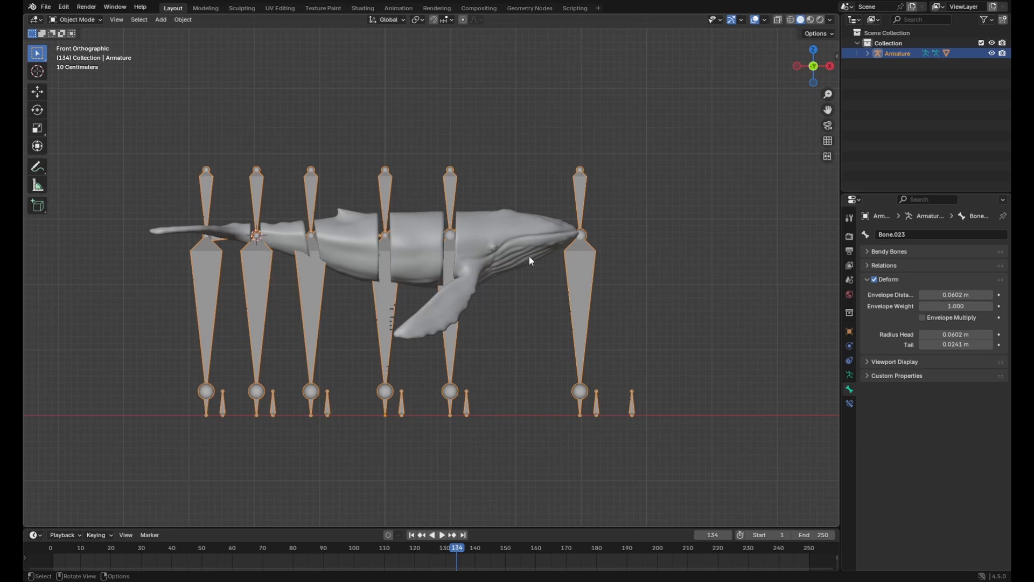
Hide the Shark mesh and rename the foremost horizontal bone Head in the armature's Edit Mode
click(867, 53)
click(991, 85)
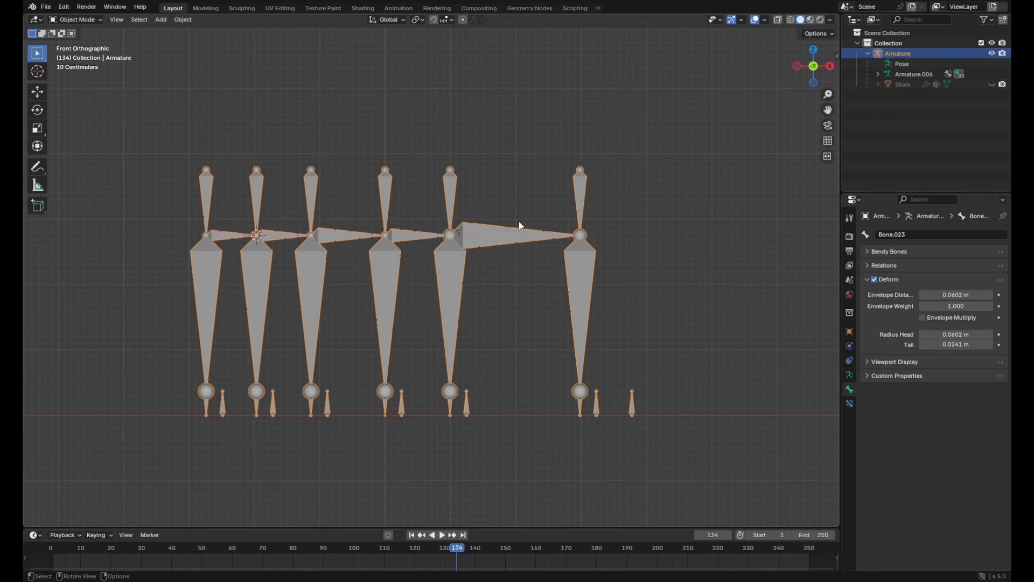
key(Tab)
click(483, 238)
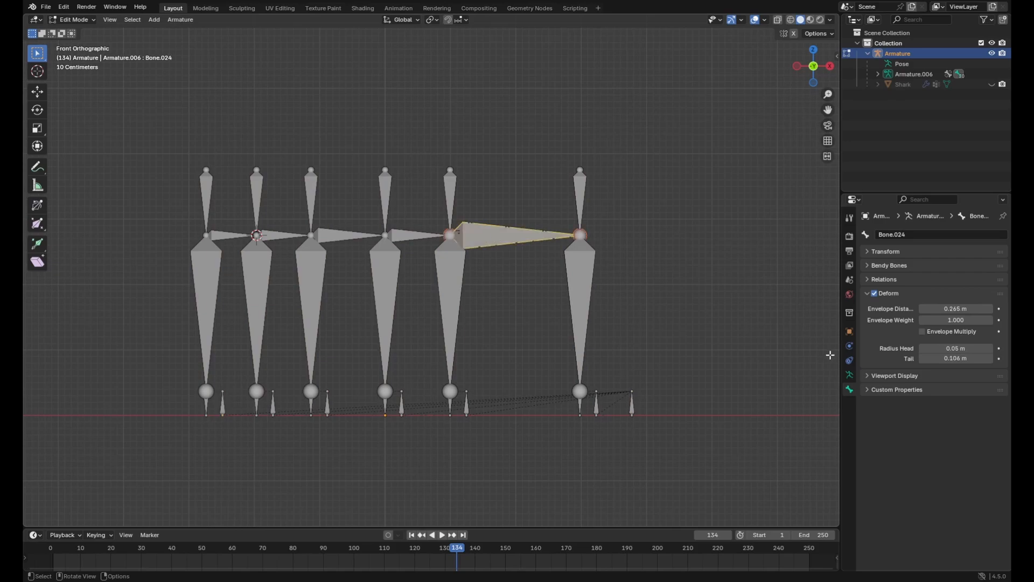
click(850, 376)
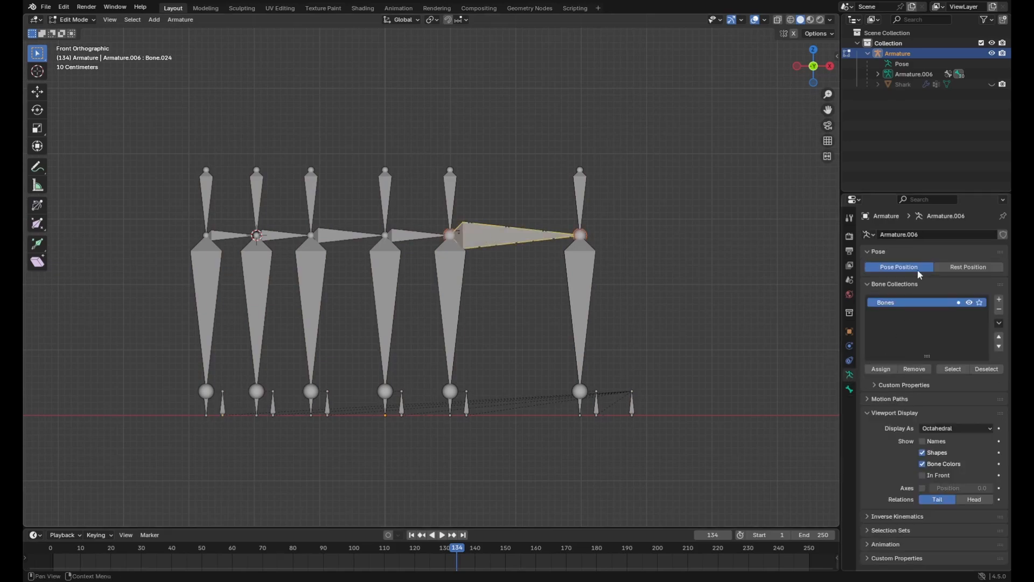
click(850, 389)
click(916, 235)
text(Head)
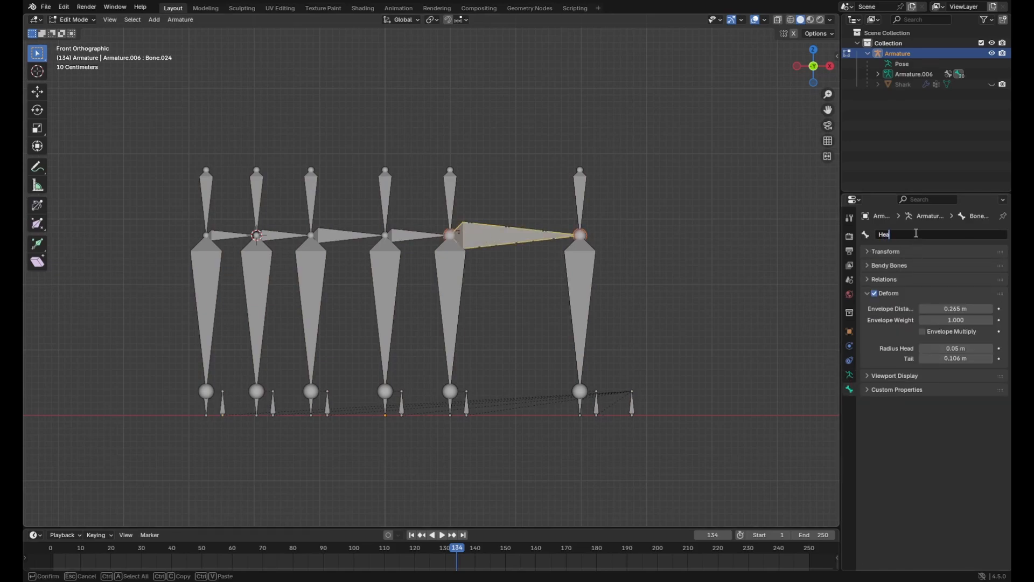
key(Return)
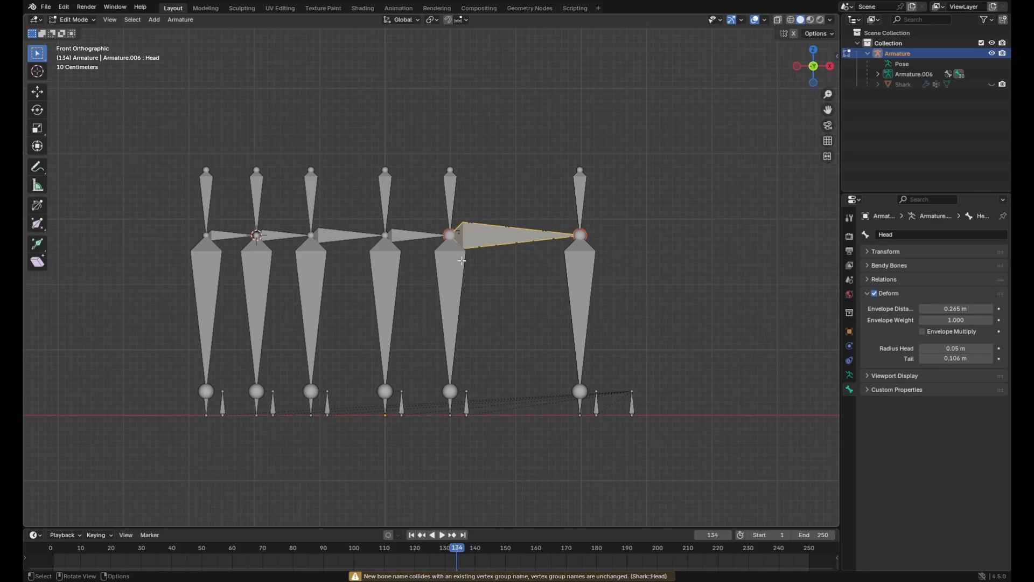
Rename the horizontal bone directly behind the head bone Body1
click(418, 240)
click(921, 234)
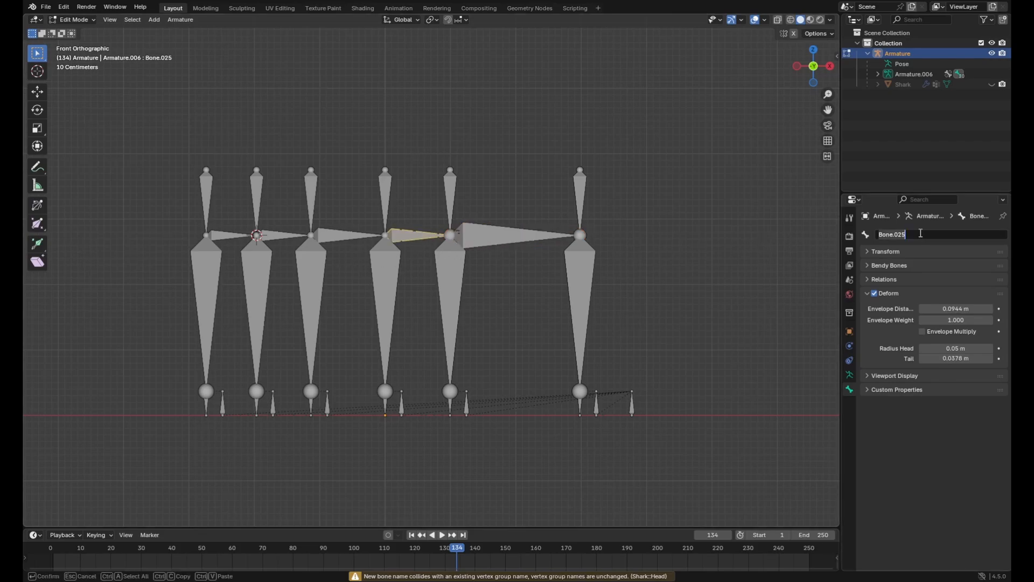
text(Bodfy)
key(BackSpace)
key(BackSpace)
text(d)
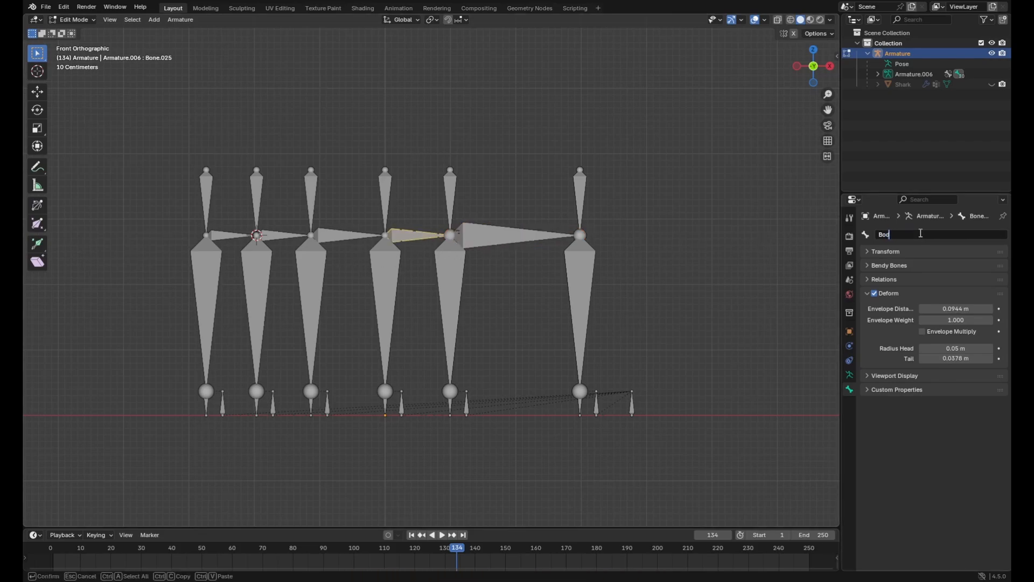
key(Return)
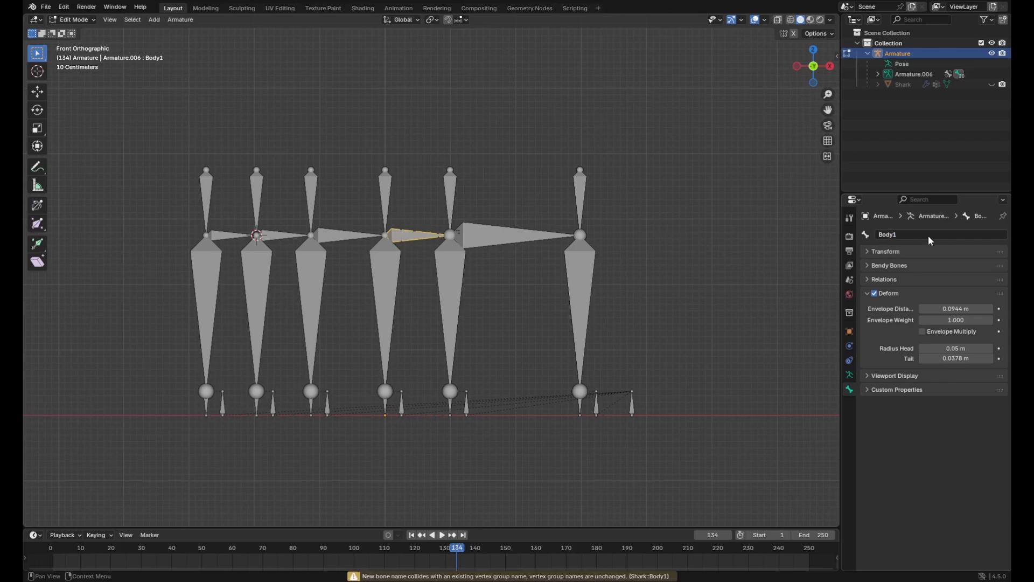
Rename the third and fourth horizontal bones from the front Body2 and Body3
click(361, 238)
click(914, 236)
text(Body1)
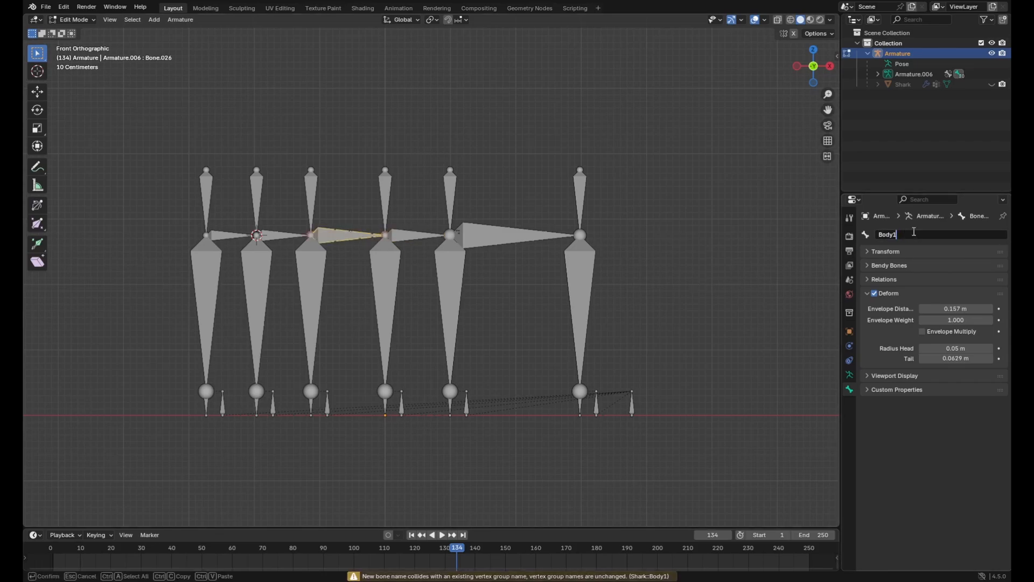
key(Return)
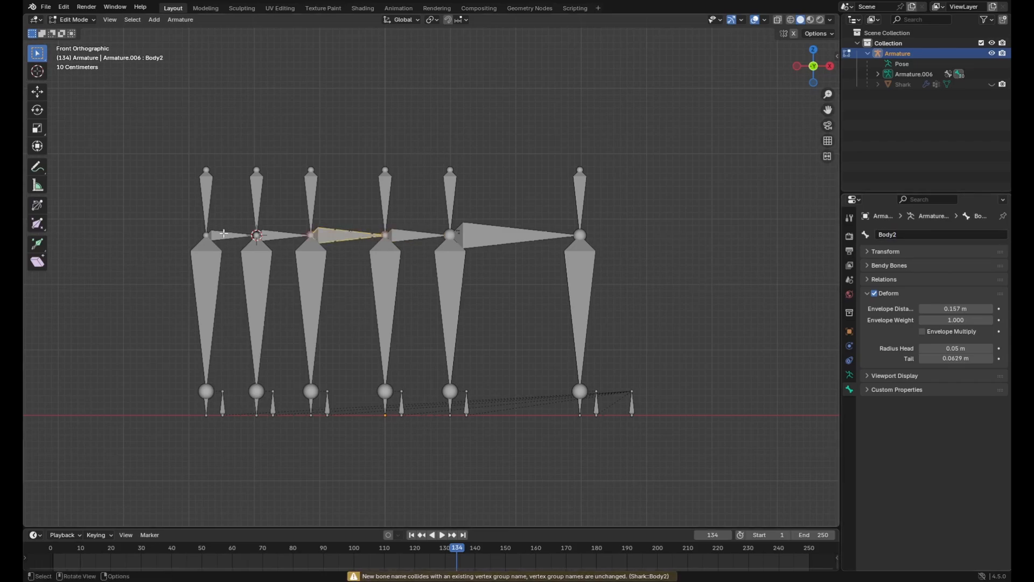
click(276, 235)
click(909, 234)
text(Body1)
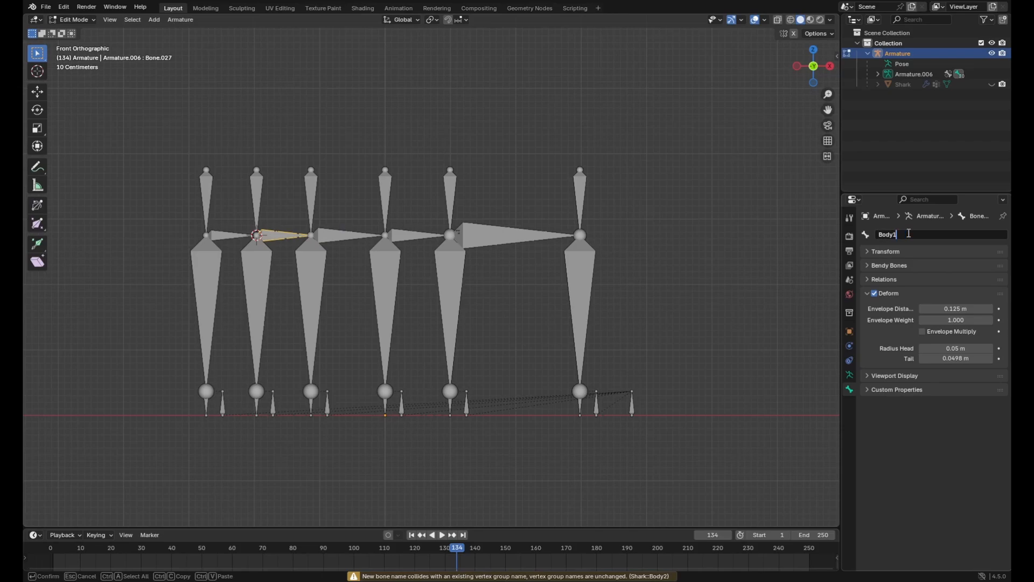
key(Return)
Rename the rearmost horizontal bone Tail
click(230, 236)
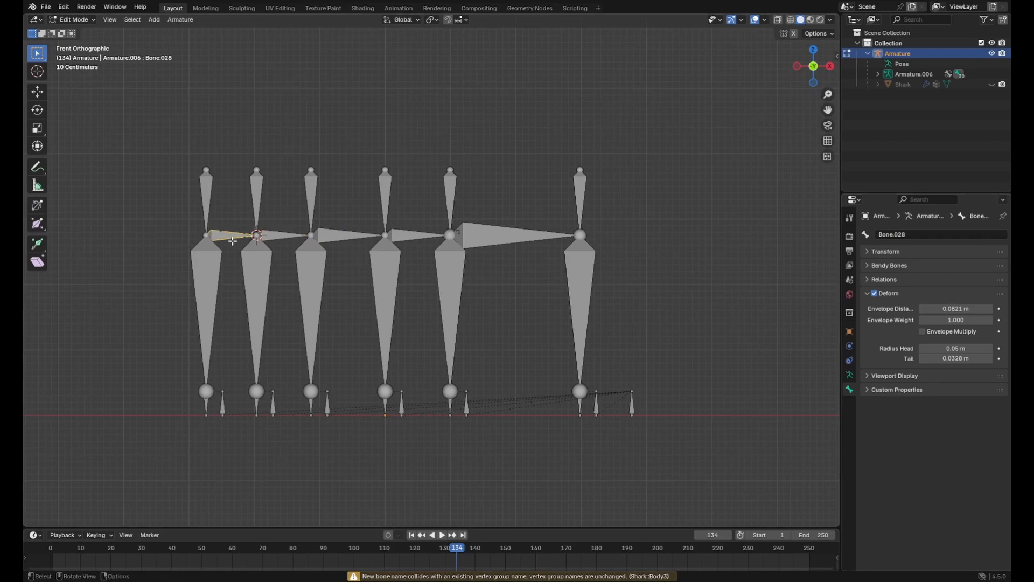
click(920, 235)
text(Body1Ta)
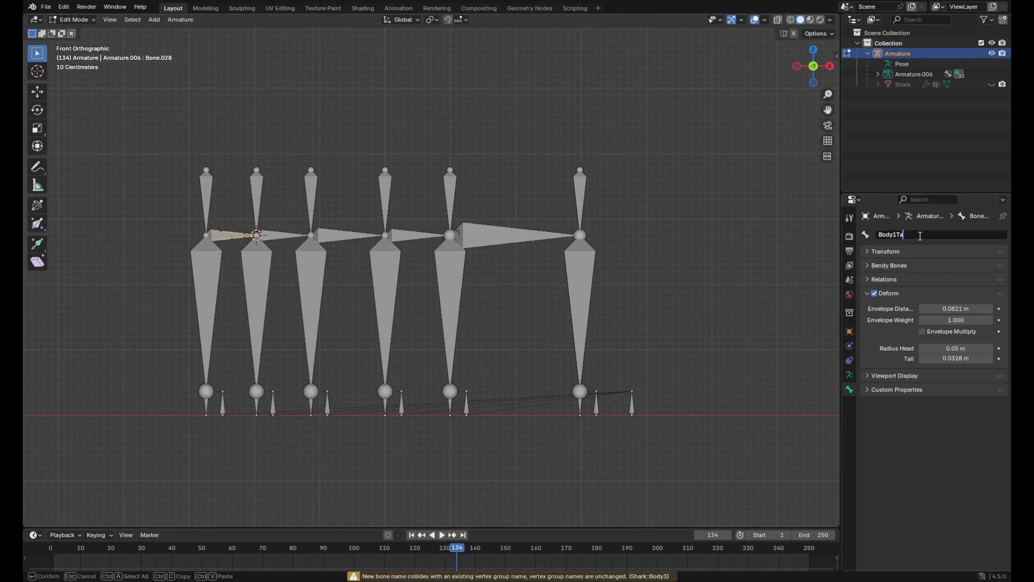
text(il)
key(ctrl+a)
text(Tail)
key(Return)
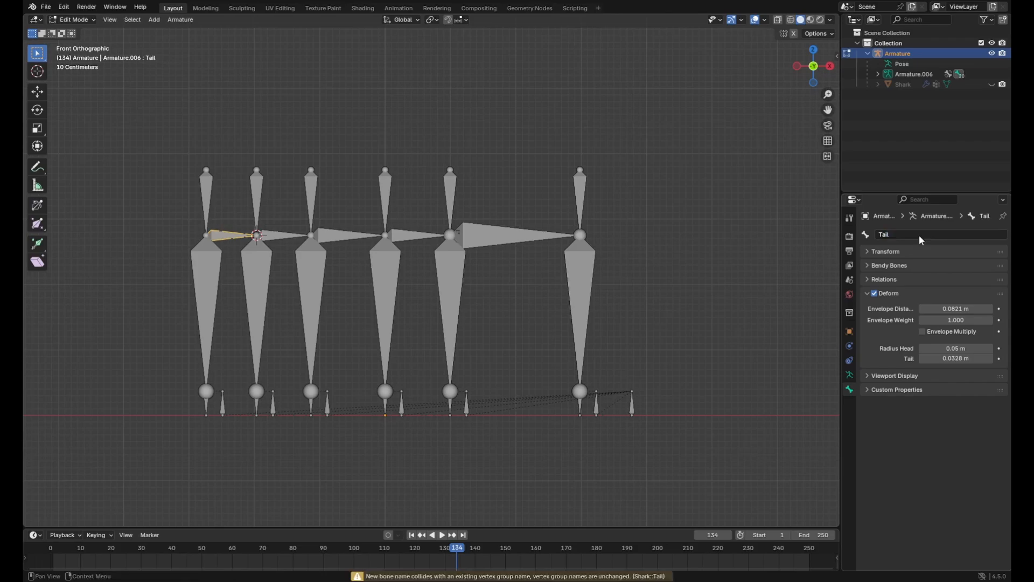
Unhide the Shark mesh and open it in Edit Mode with its vertex groups shown
key(ctrl+Tab)
click(493, 274)
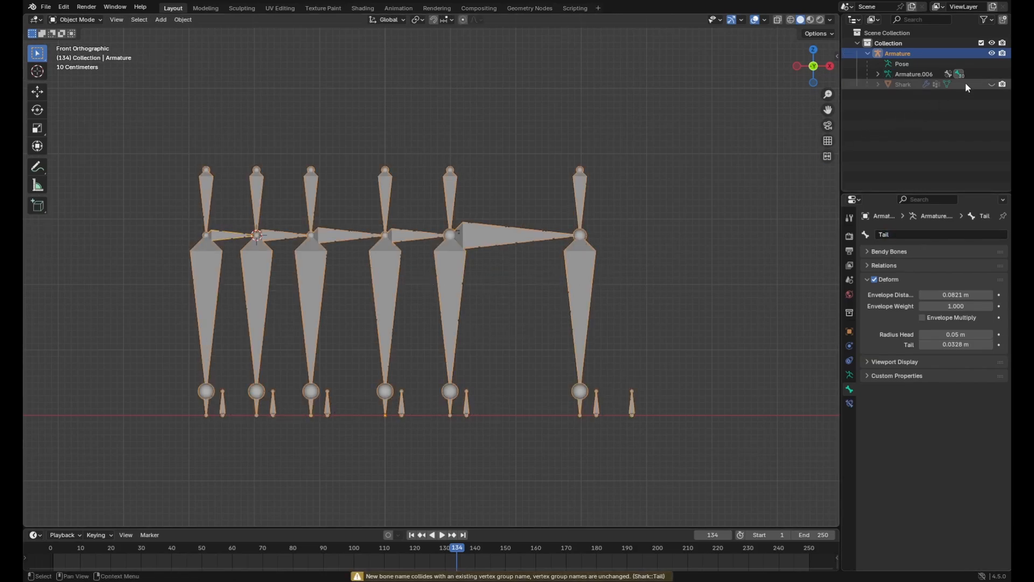
click(991, 84)
click(510, 225)
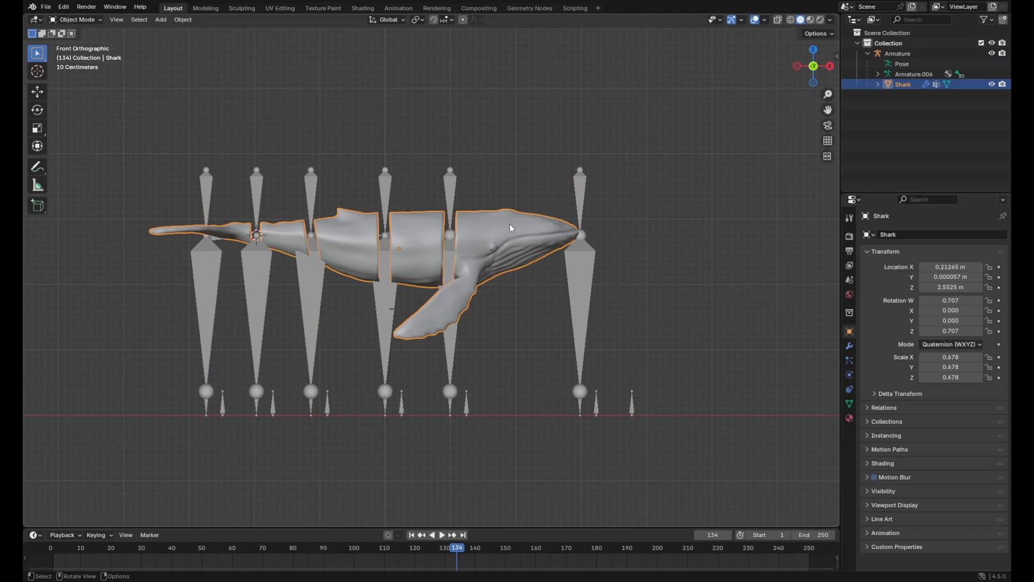
key(Tab)
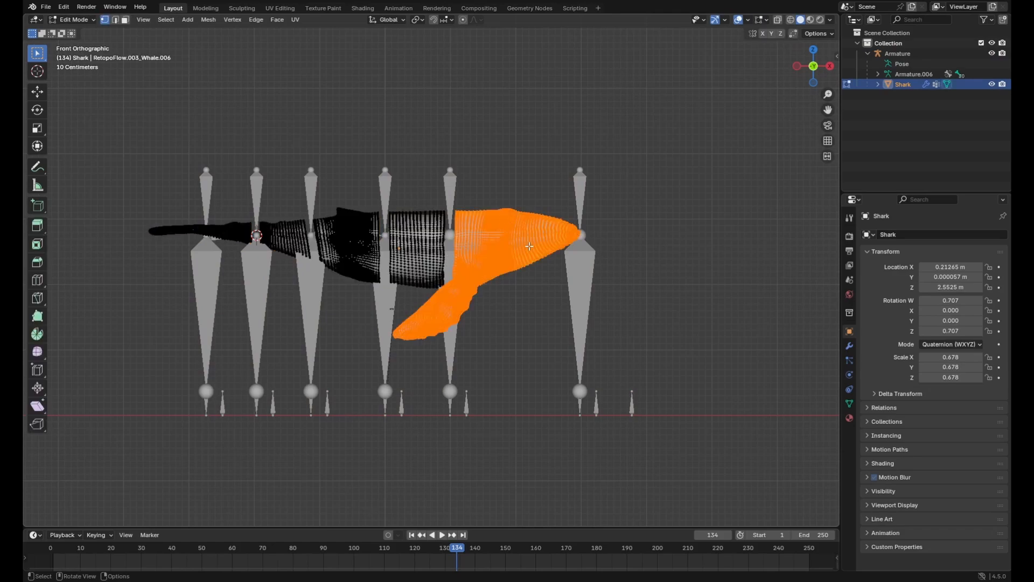
click(850, 403)
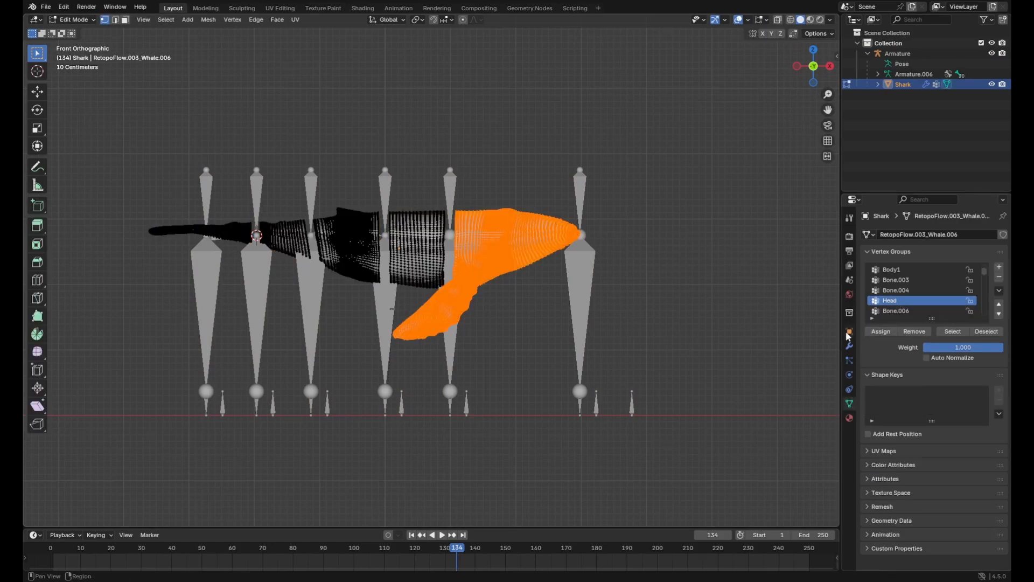
Assign only the whale's linked body segment behind the head to the Body1 vertex group
key(alt+a)
click(416, 257)
key(ctrl+l)
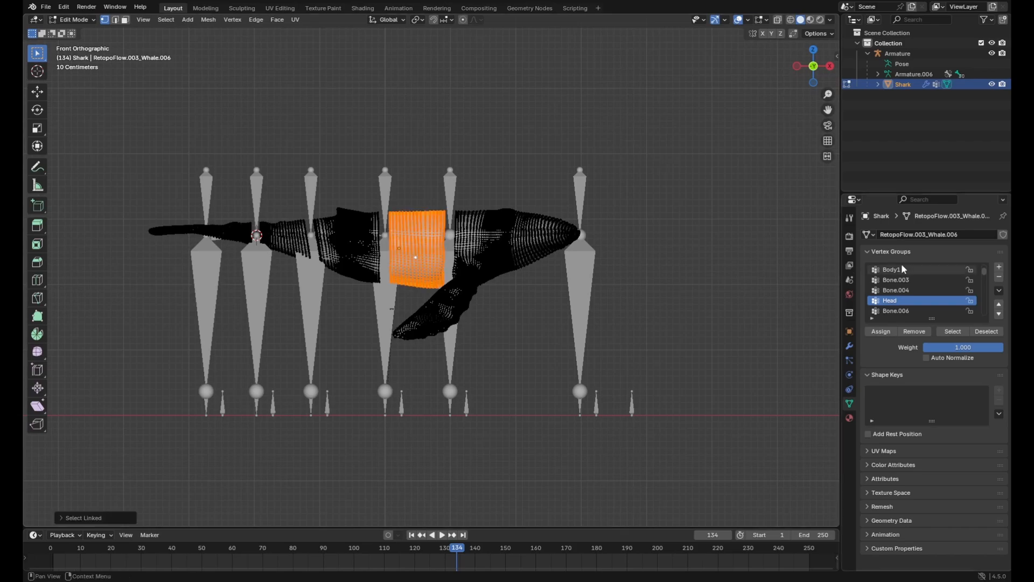
click(891, 269)
click(880, 332)
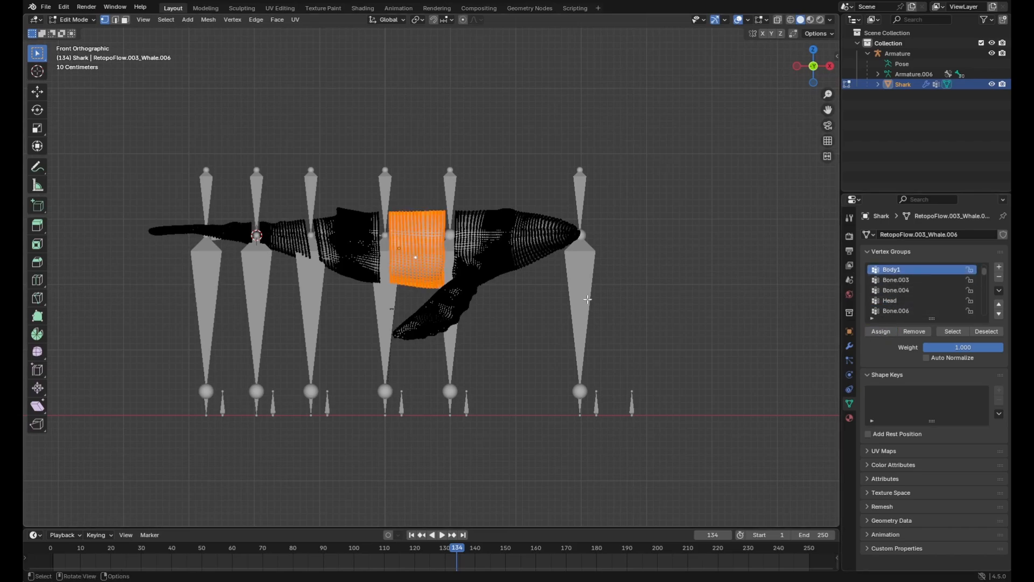
Assign the linked middle segment with the dorsal fin to the Body2 vertex group
click(345, 252)
key(ctrl+l)
scroll(922, 288, down, 2)
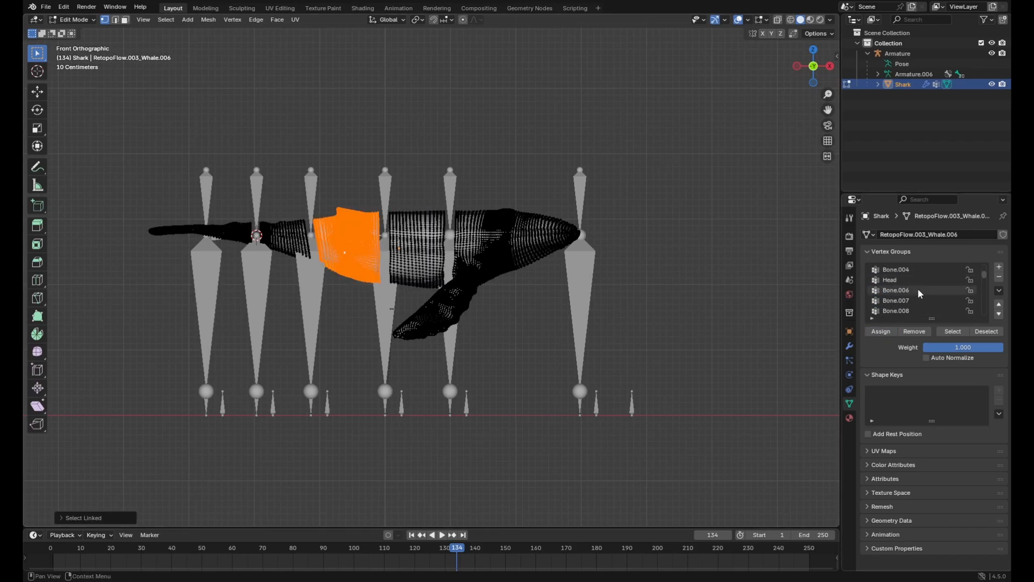
scroll(904, 297, down, 2)
click(899, 300)
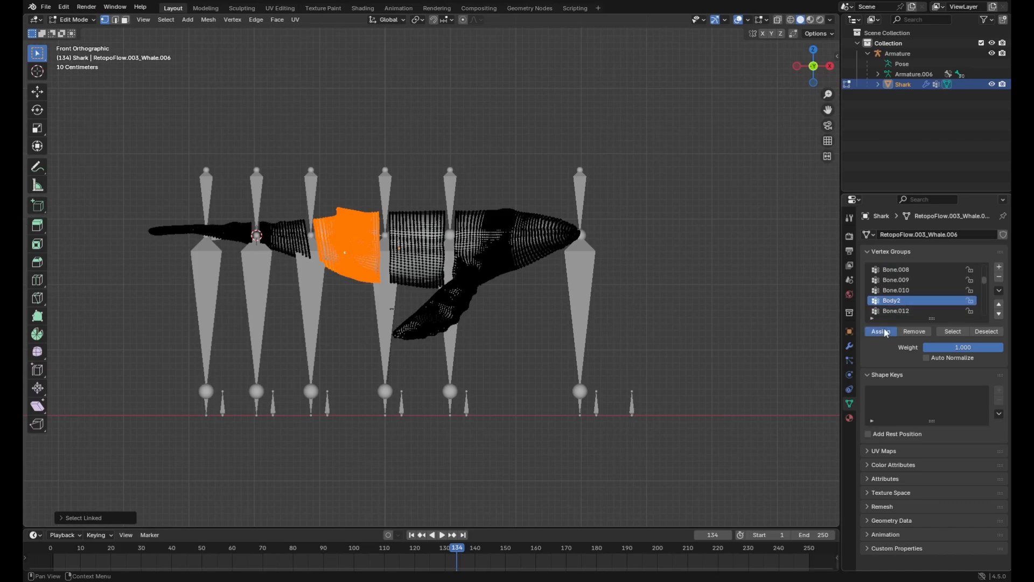
click(880, 331)
Assign the linked segment just ahead of the tail to the Body3 vertex group
click(280, 237)
key(ctrl+l)
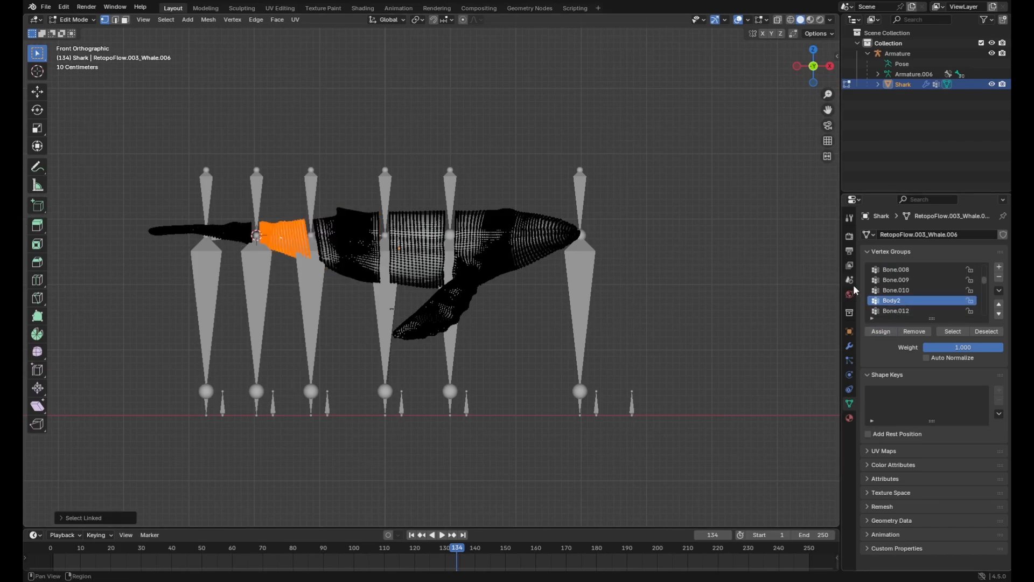
scroll(898, 302, down, 3)
click(896, 301)
click(880, 331)
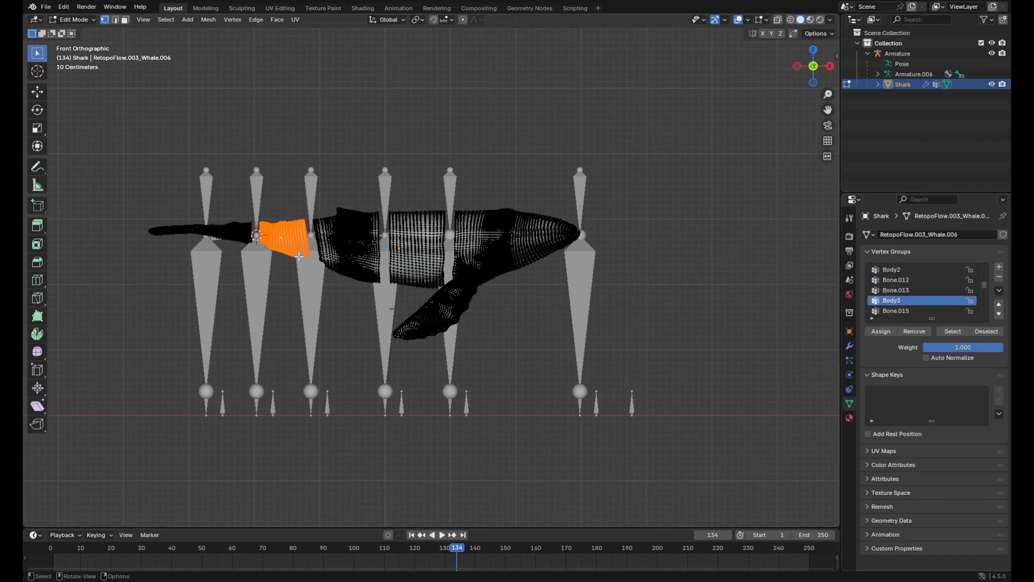
Assign the whale's linked tail segment to the Tail vertex group
click(237, 236)
key(ctrl+l)
scroll(916, 290, down, 2)
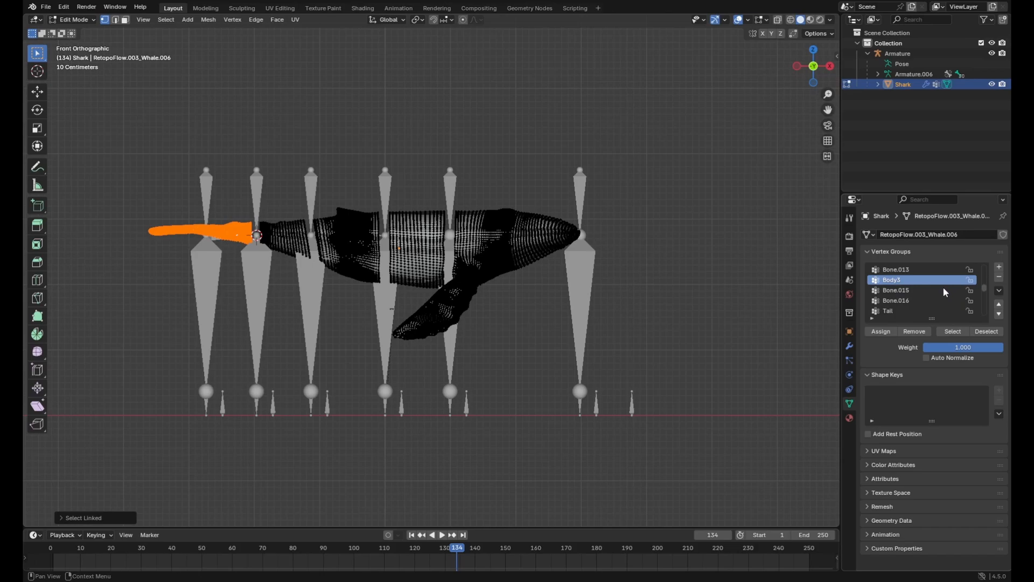
click(900, 310)
click(881, 331)
Leave mesh editing, select the armature and switch it to Pose Mode
key(l)
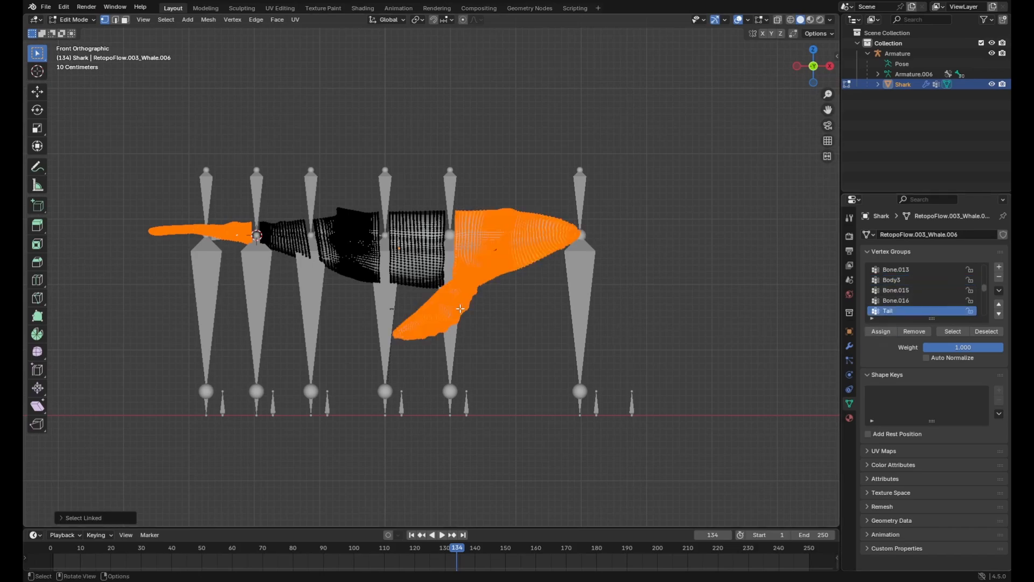
key(Tab)
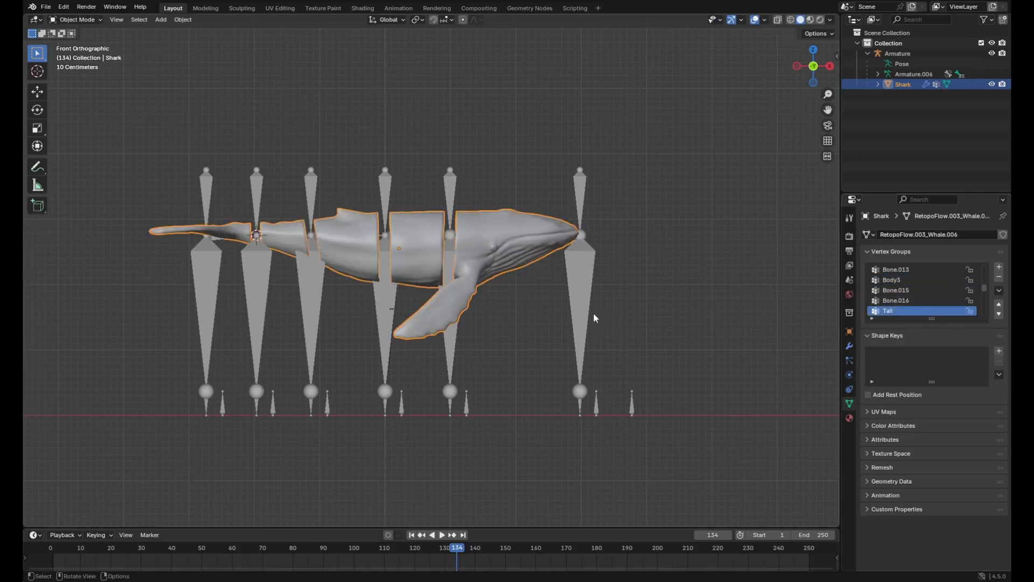
click(592, 314)
key(ctrl+Tab)
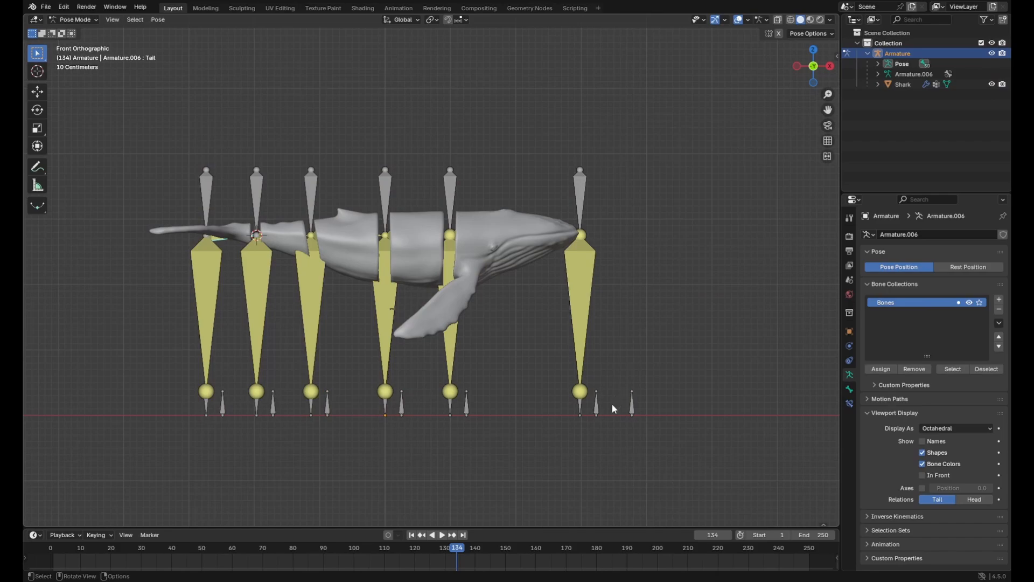
Set the X rotation of the small control bone at the second crank from the whale's head to 90°
middle_drag(611, 404, 515, 402)
click(631, 443)
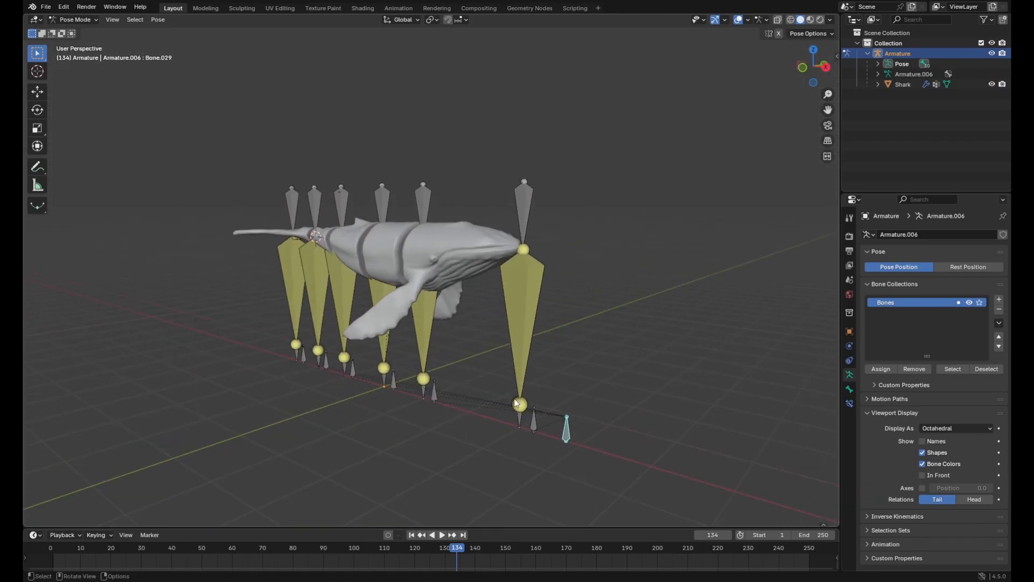
middle_drag(437, 392, 419, 383)
click(419, 382)
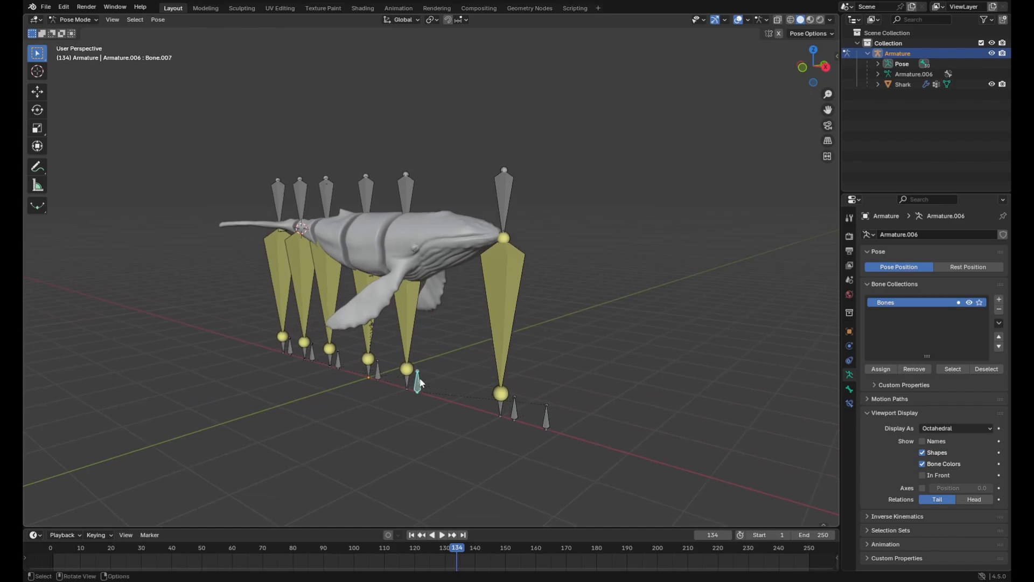
key(n)
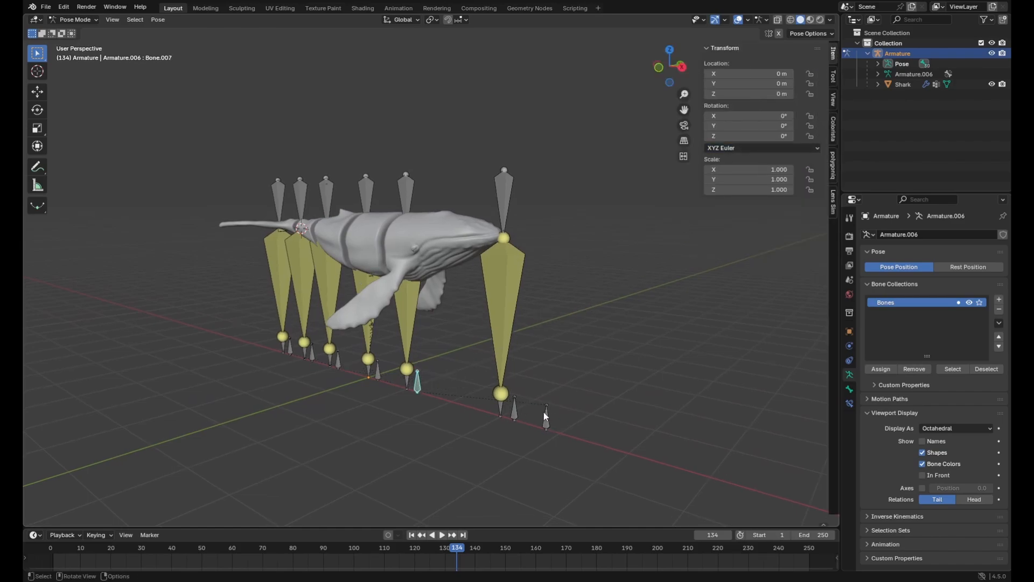
click(756, 116)
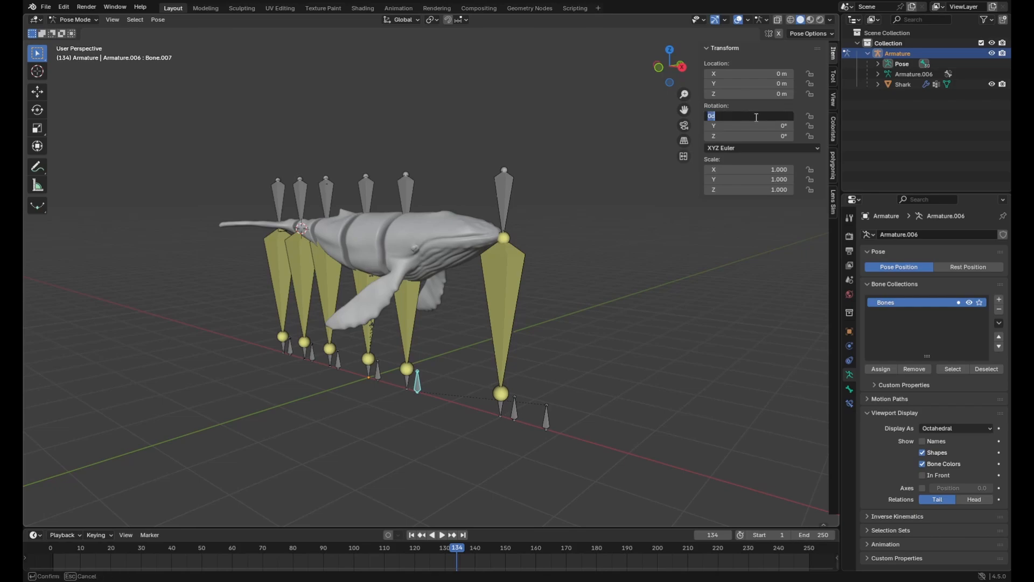
text(90)
key(Return)
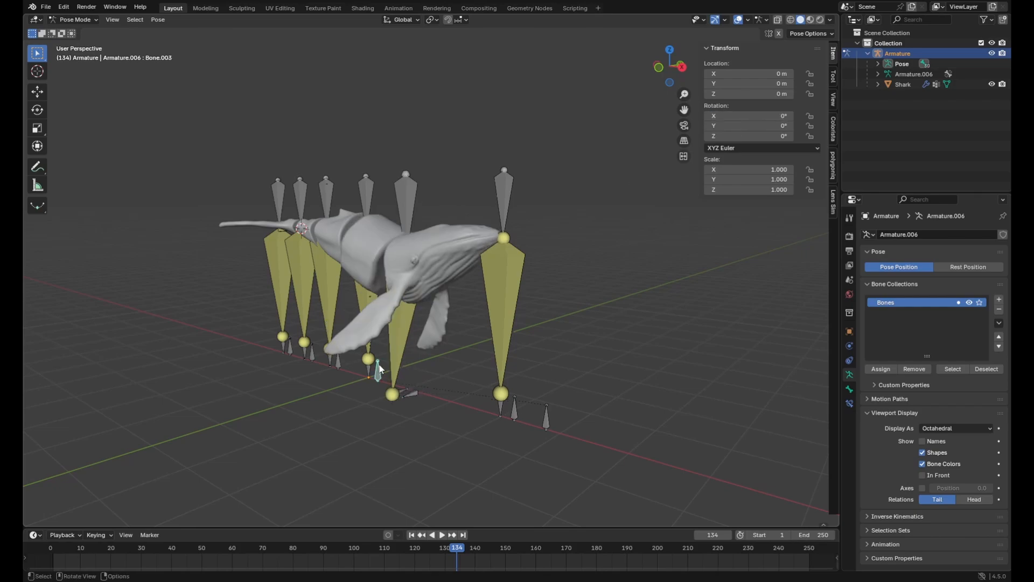
Set the X rotation of the control bone at the third crank from the head to 135°
click(779, 116)
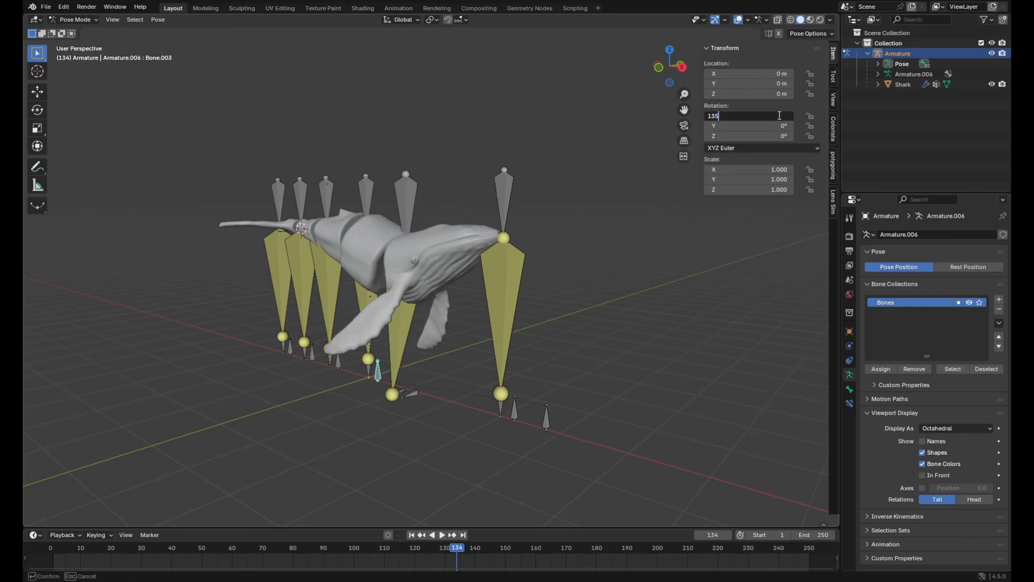
text(135)
key(Return)
Set the X rotation of the control bone at the fourth crank from the head to 180°
mouse_move(341, 367)
middle_down()
mouse_move(341, 379)
mouse_move(335, 368)
middle_up()
click(334, 369)
click(761, 116)
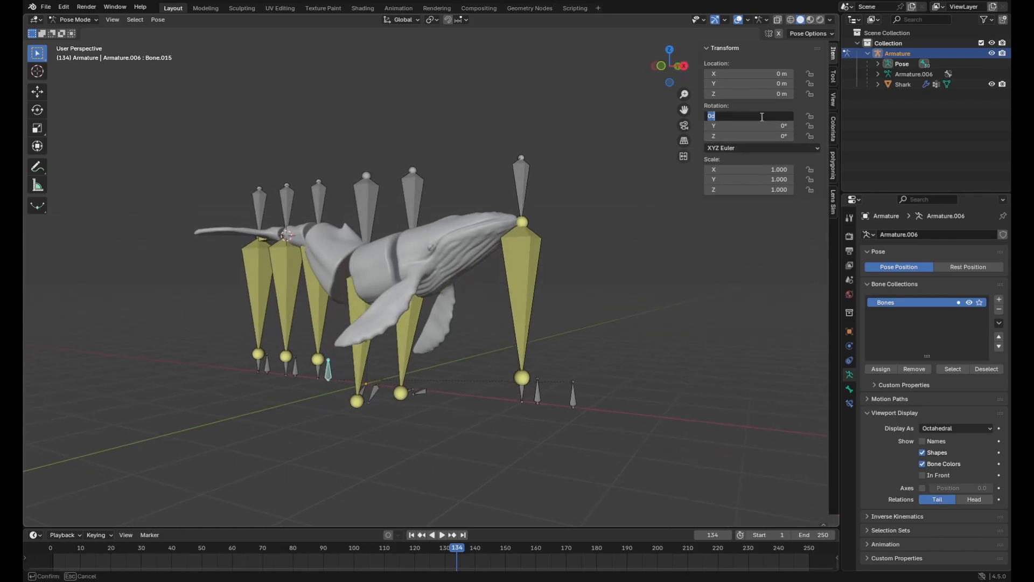
text(180)
key(Return)
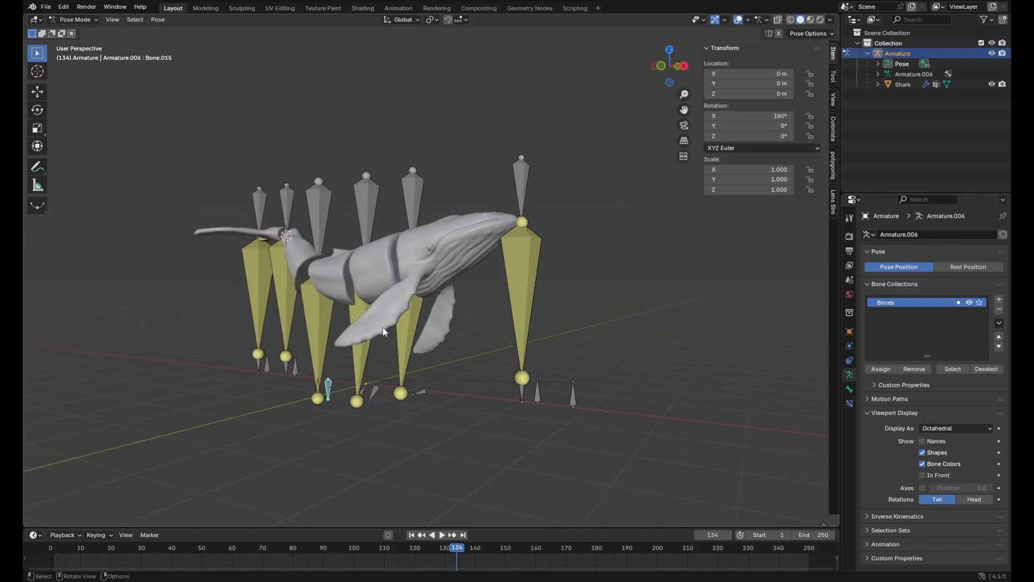
Set the X rotation of the control bone at the fifth crank from the head to 225°
click(295, 374)
click(763, 117)
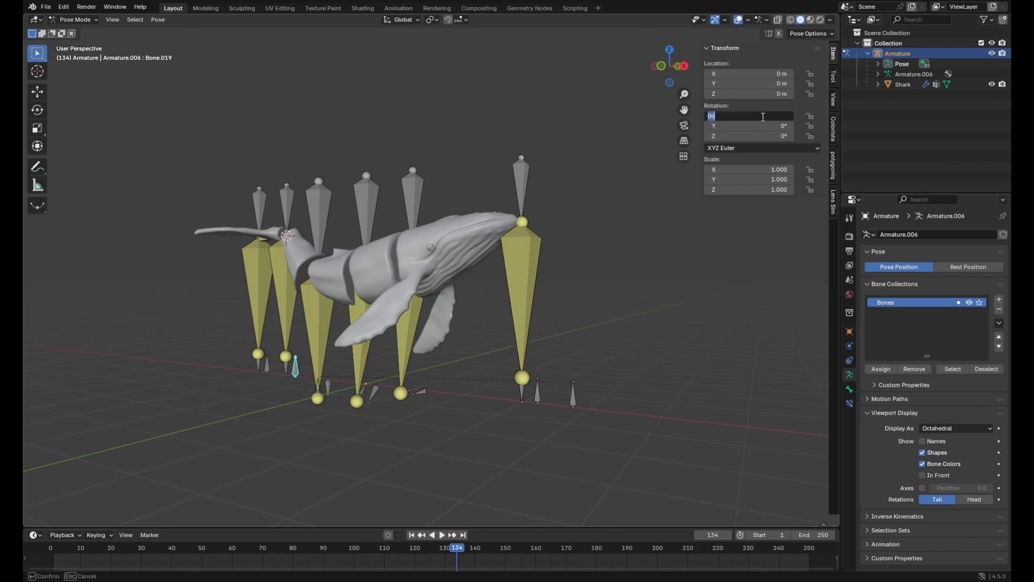
text(225)
key(Return)
Test the rig by rotating the main control bone beyond the head about the global X axis
key(r)
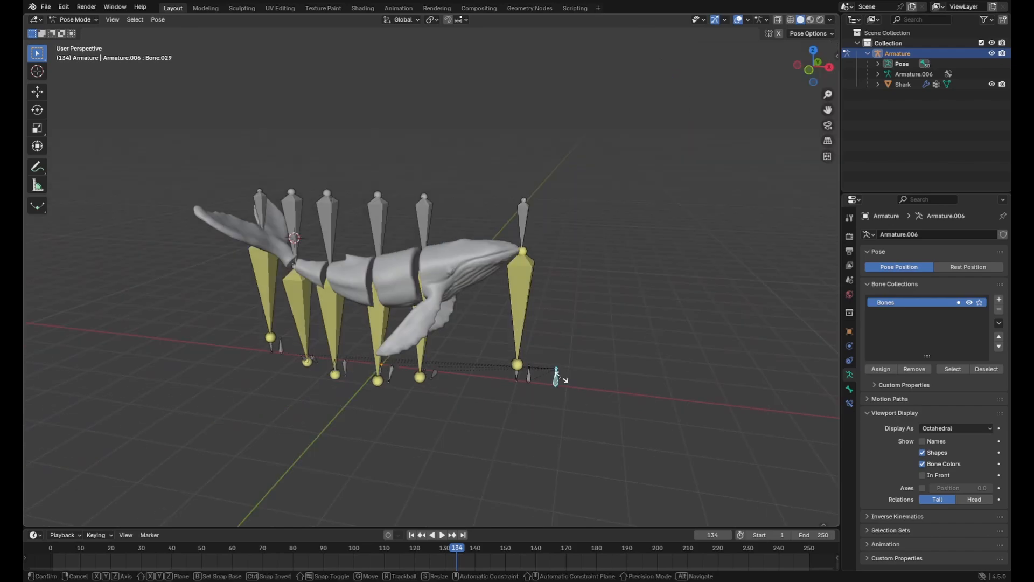
key(x)
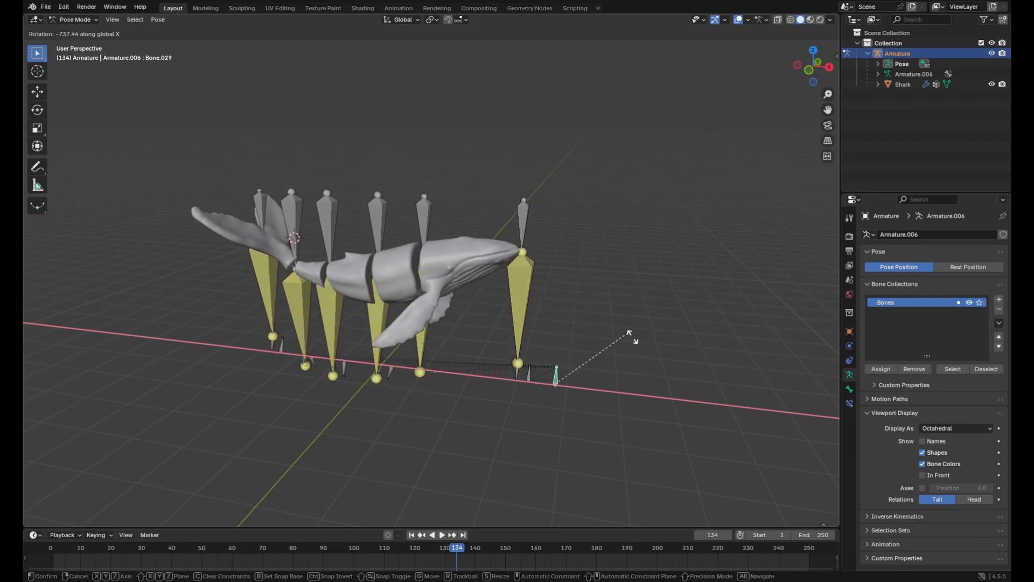
click(563, 276)
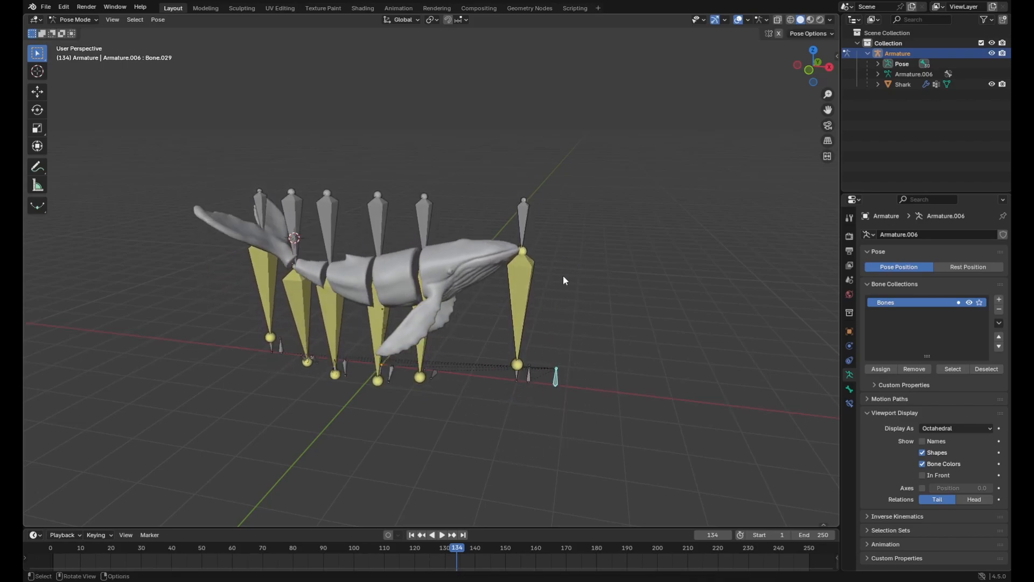
Change the armature's viewport display from octahedral bones to Stick
click(526, 298)
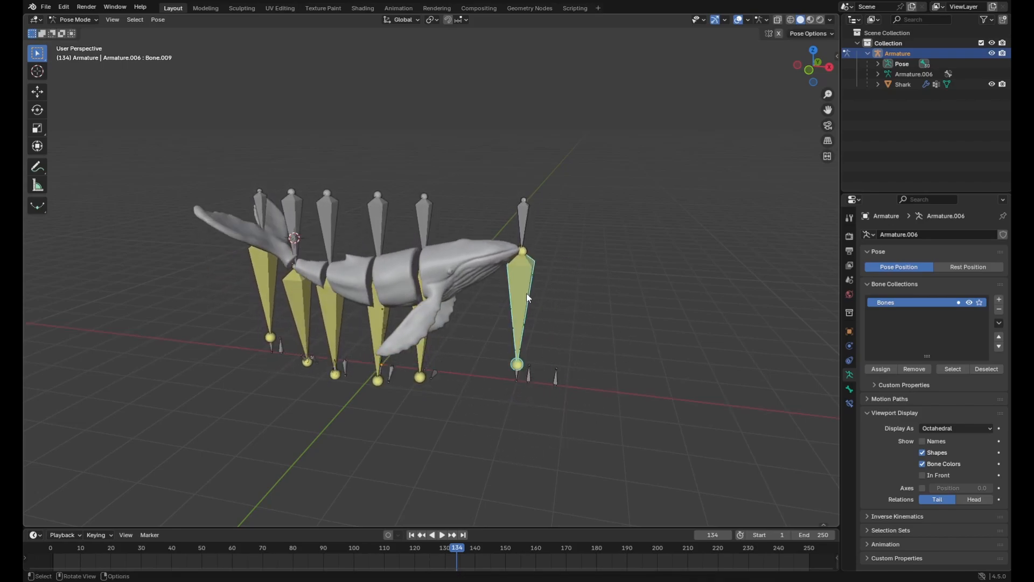
click(939, 427)
click(939, 448)
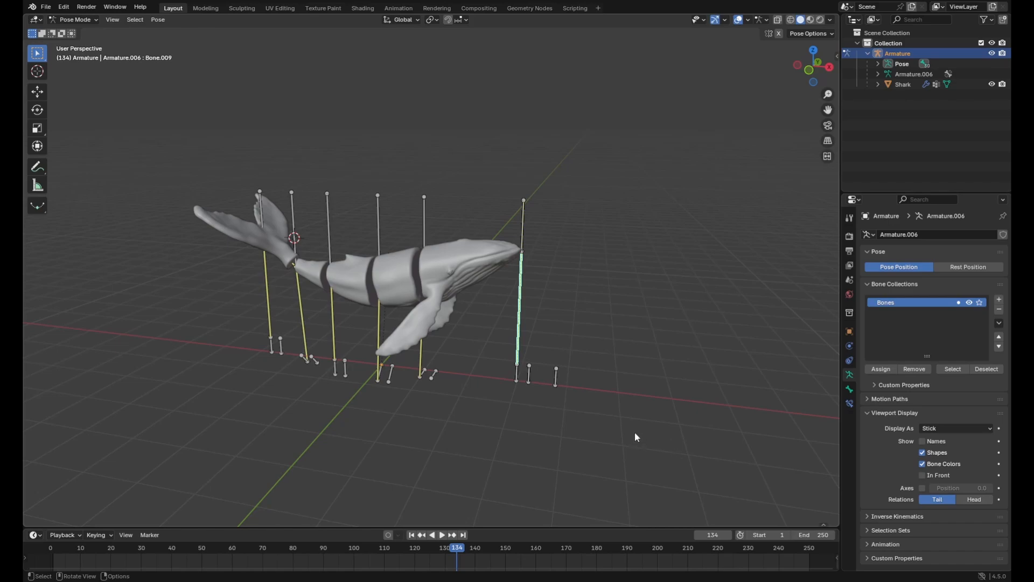
Keyframe the rotation of the main control bone beyond the whale's head at 0° on frame 1
key(KP_1)
click(560, 354)
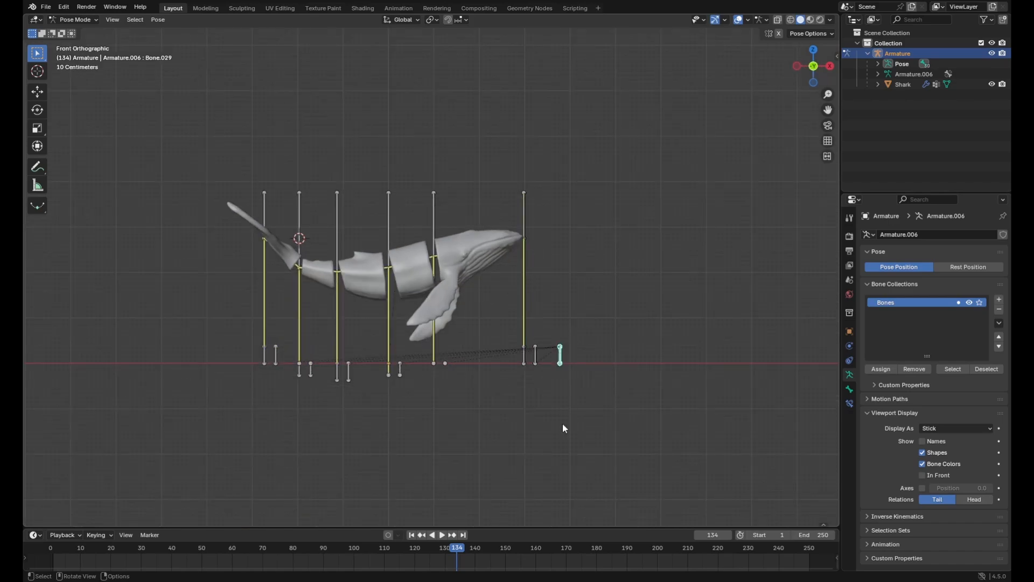
key(shift+Left)
key(n)
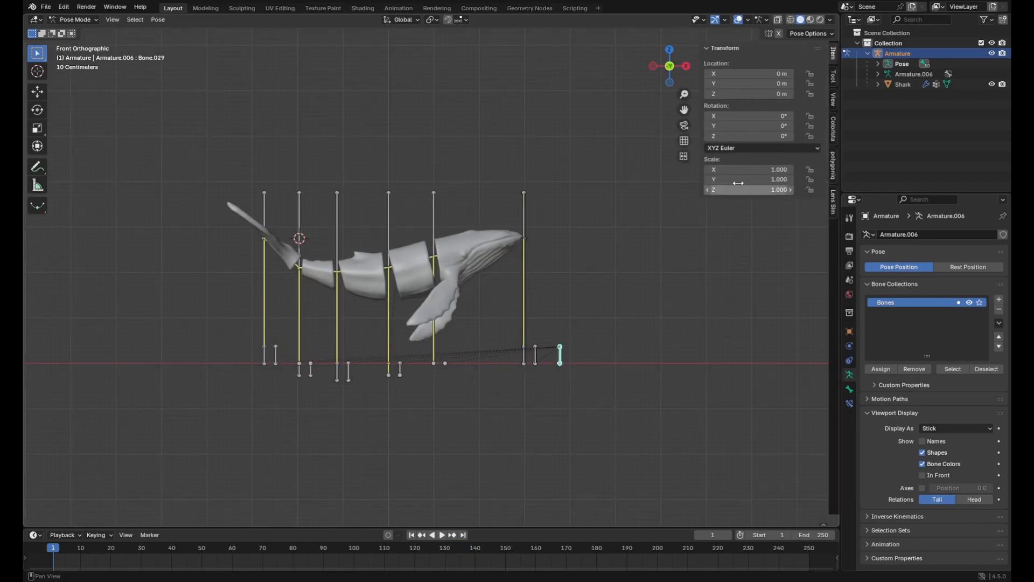
click(766, 116)
key(Return)
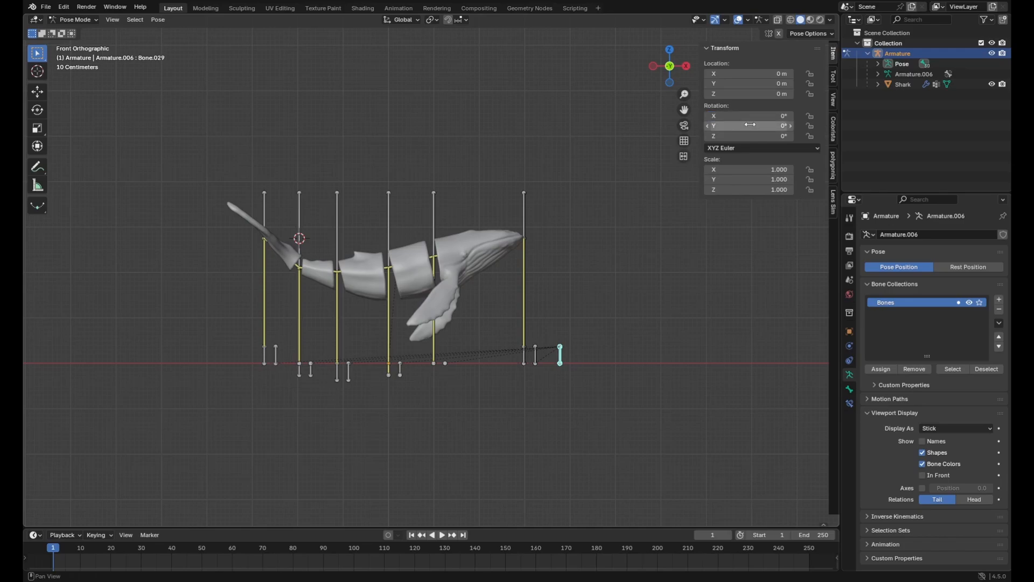
key(i)
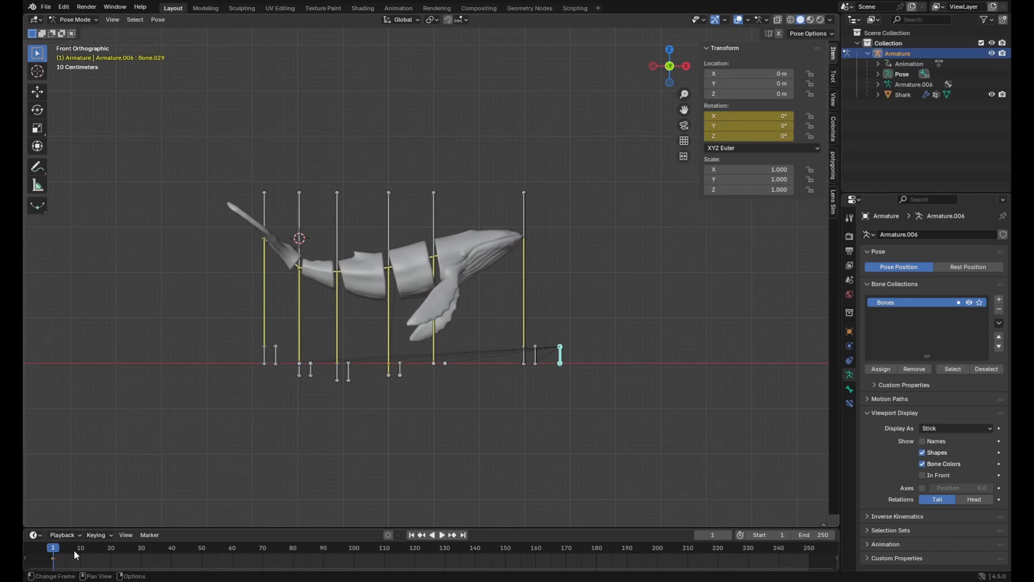
Set the main control bone's X rotation to 360° at frame 120 and keyframe it
drag(47, 548, 393, 555)
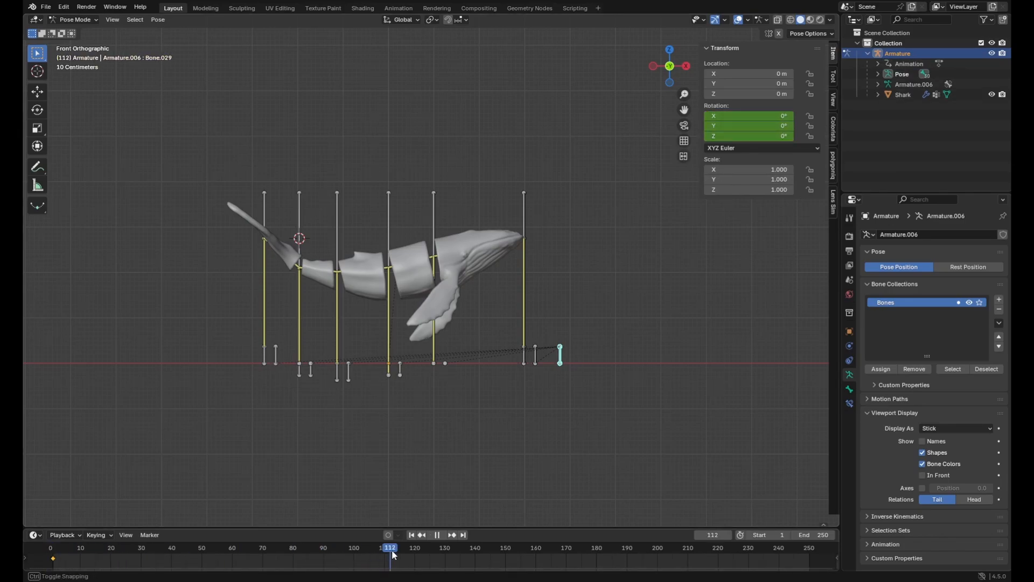
click(765, 114)
text(360)
key(Return)
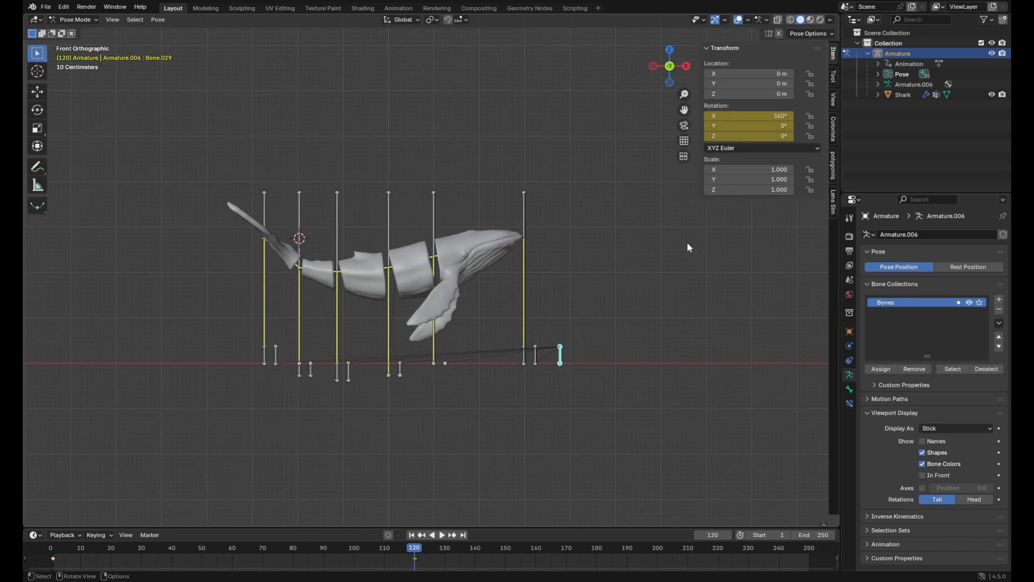
Play the animation from the first frame and check the whale's swimming motion in perspective
key(shift+Left)
middle_drag(603, 337, 577, 367)
key(space)
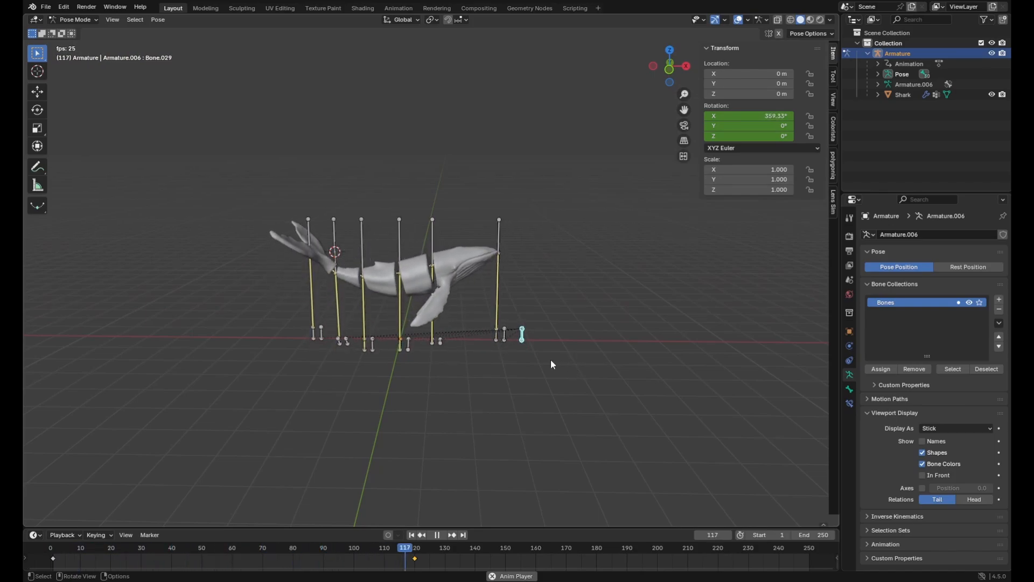
key(space)
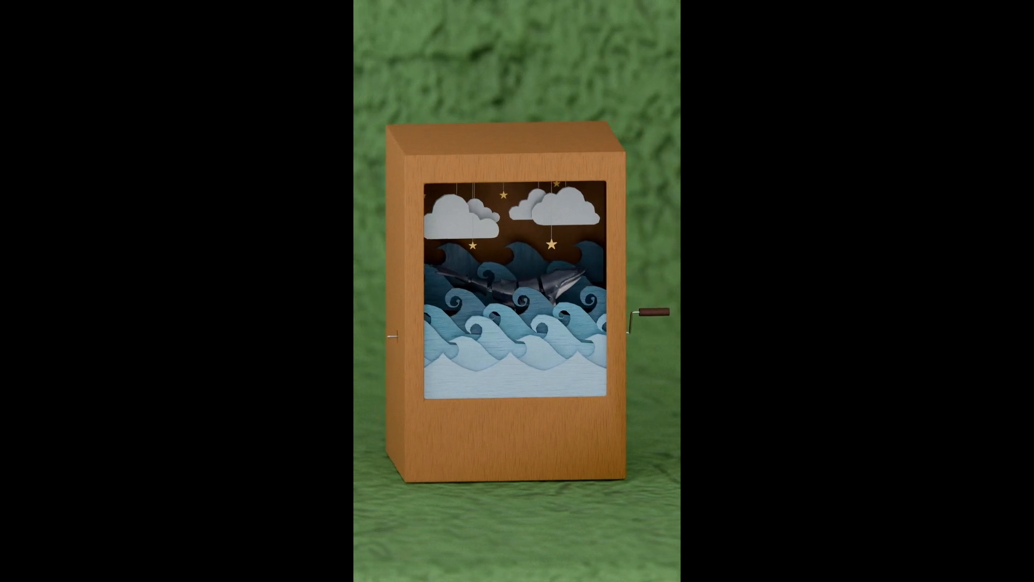